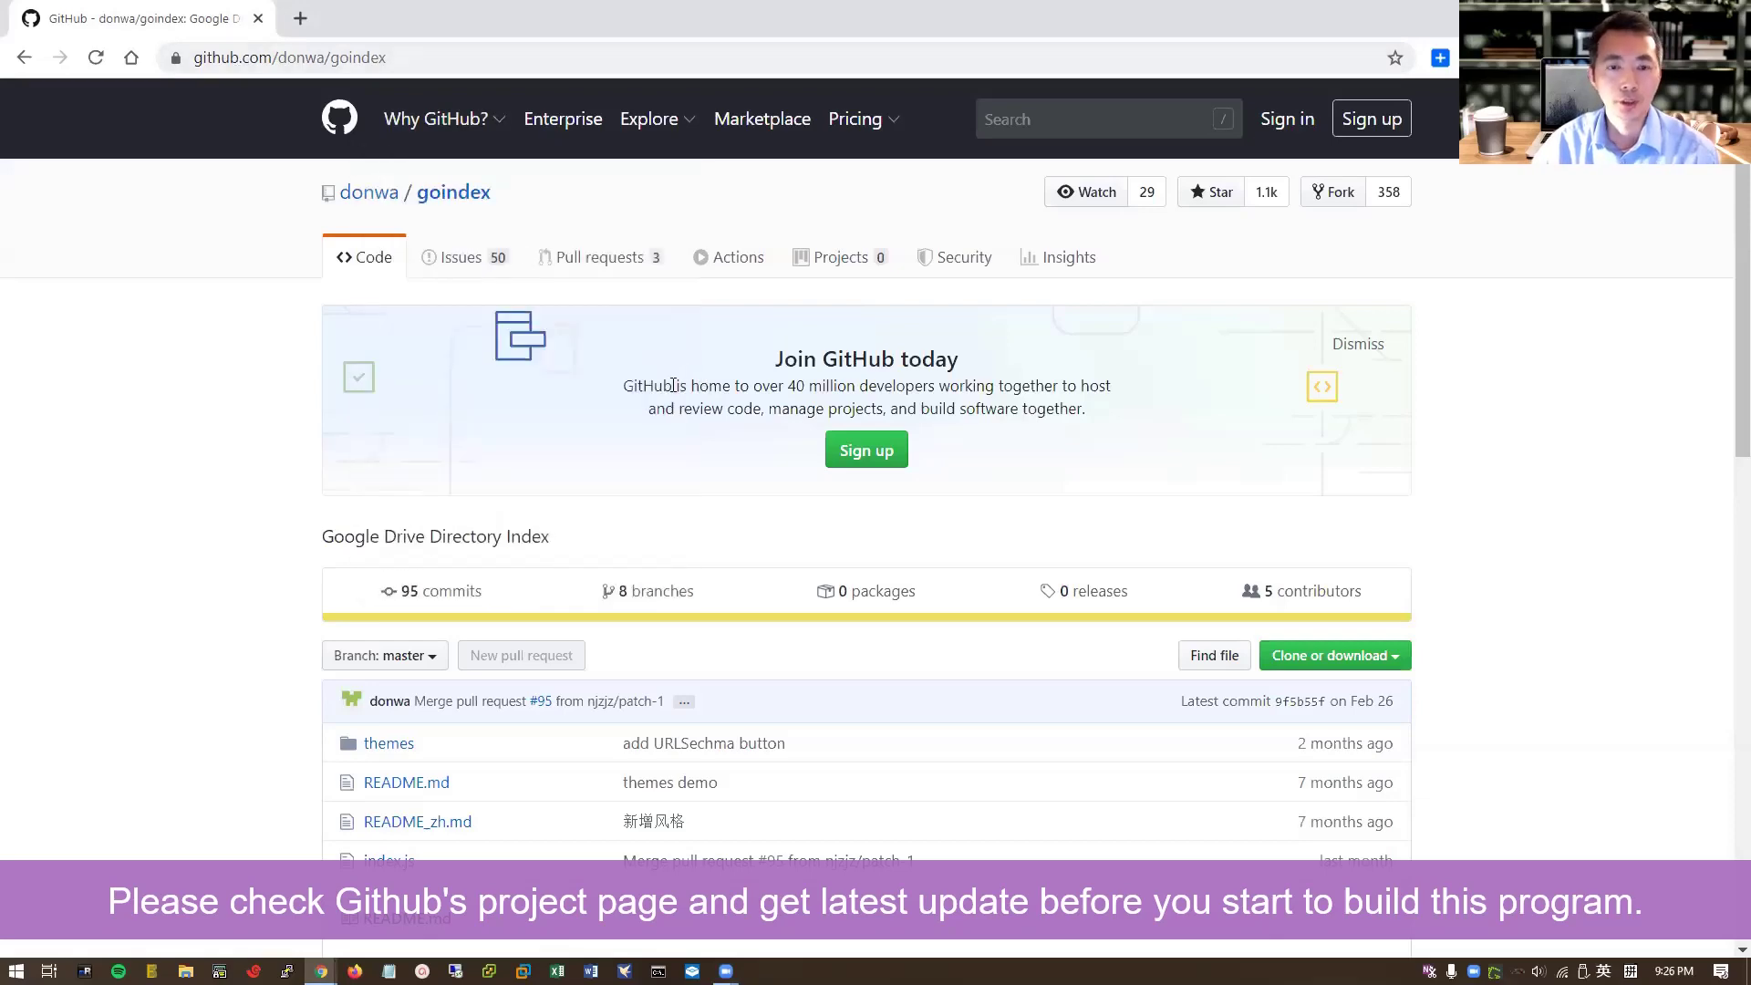
scroll(675, 394, down, 5)
scroll(675, 395, up, 5)
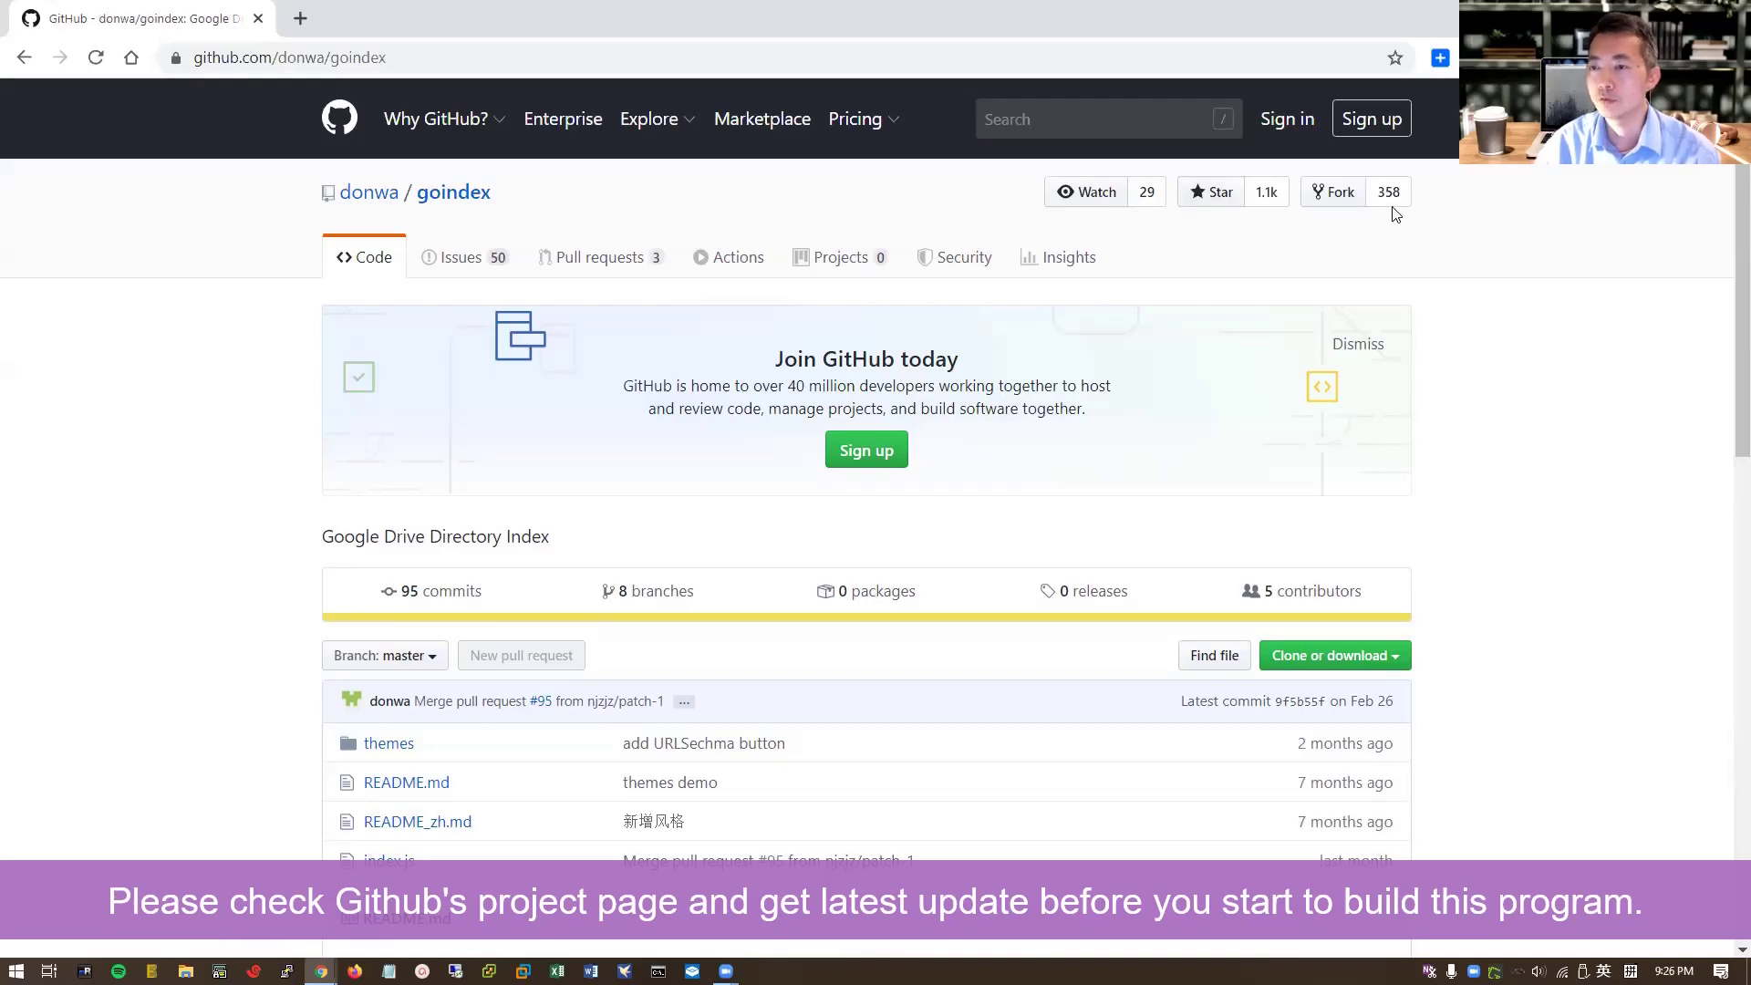
scroll(1386, 375, down, 6)
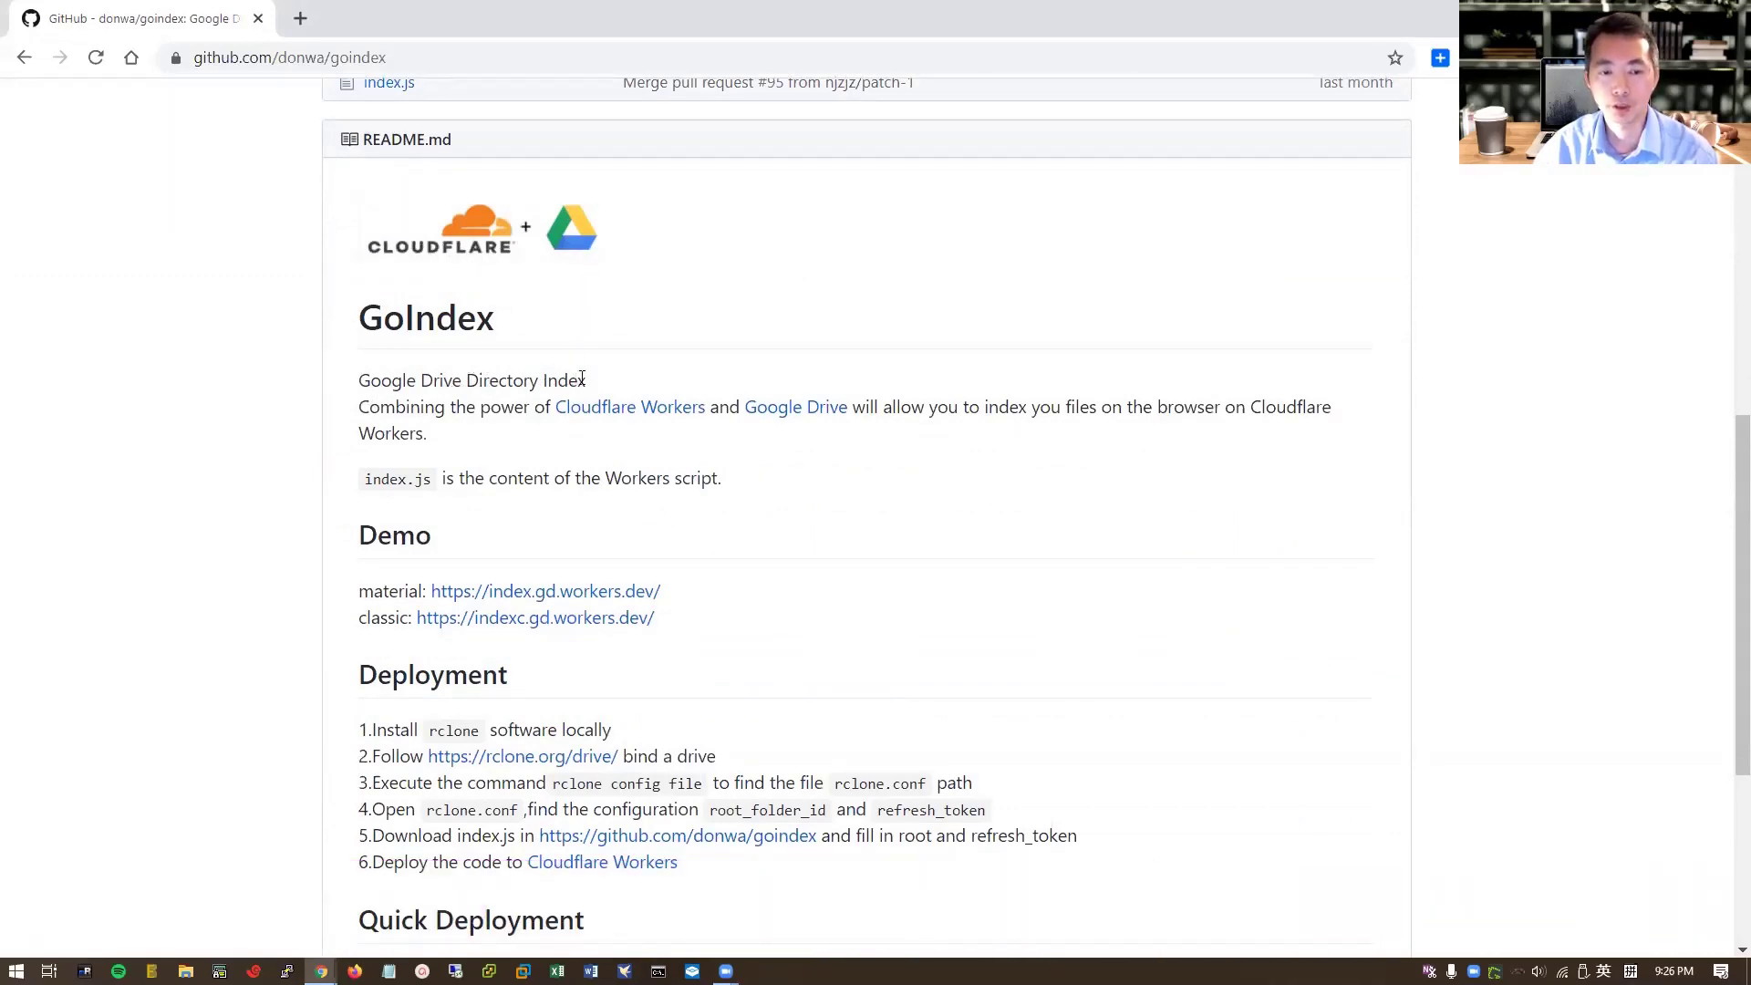
scroll(586, 379, down, 5)
scroll(739, 438, down, 2)
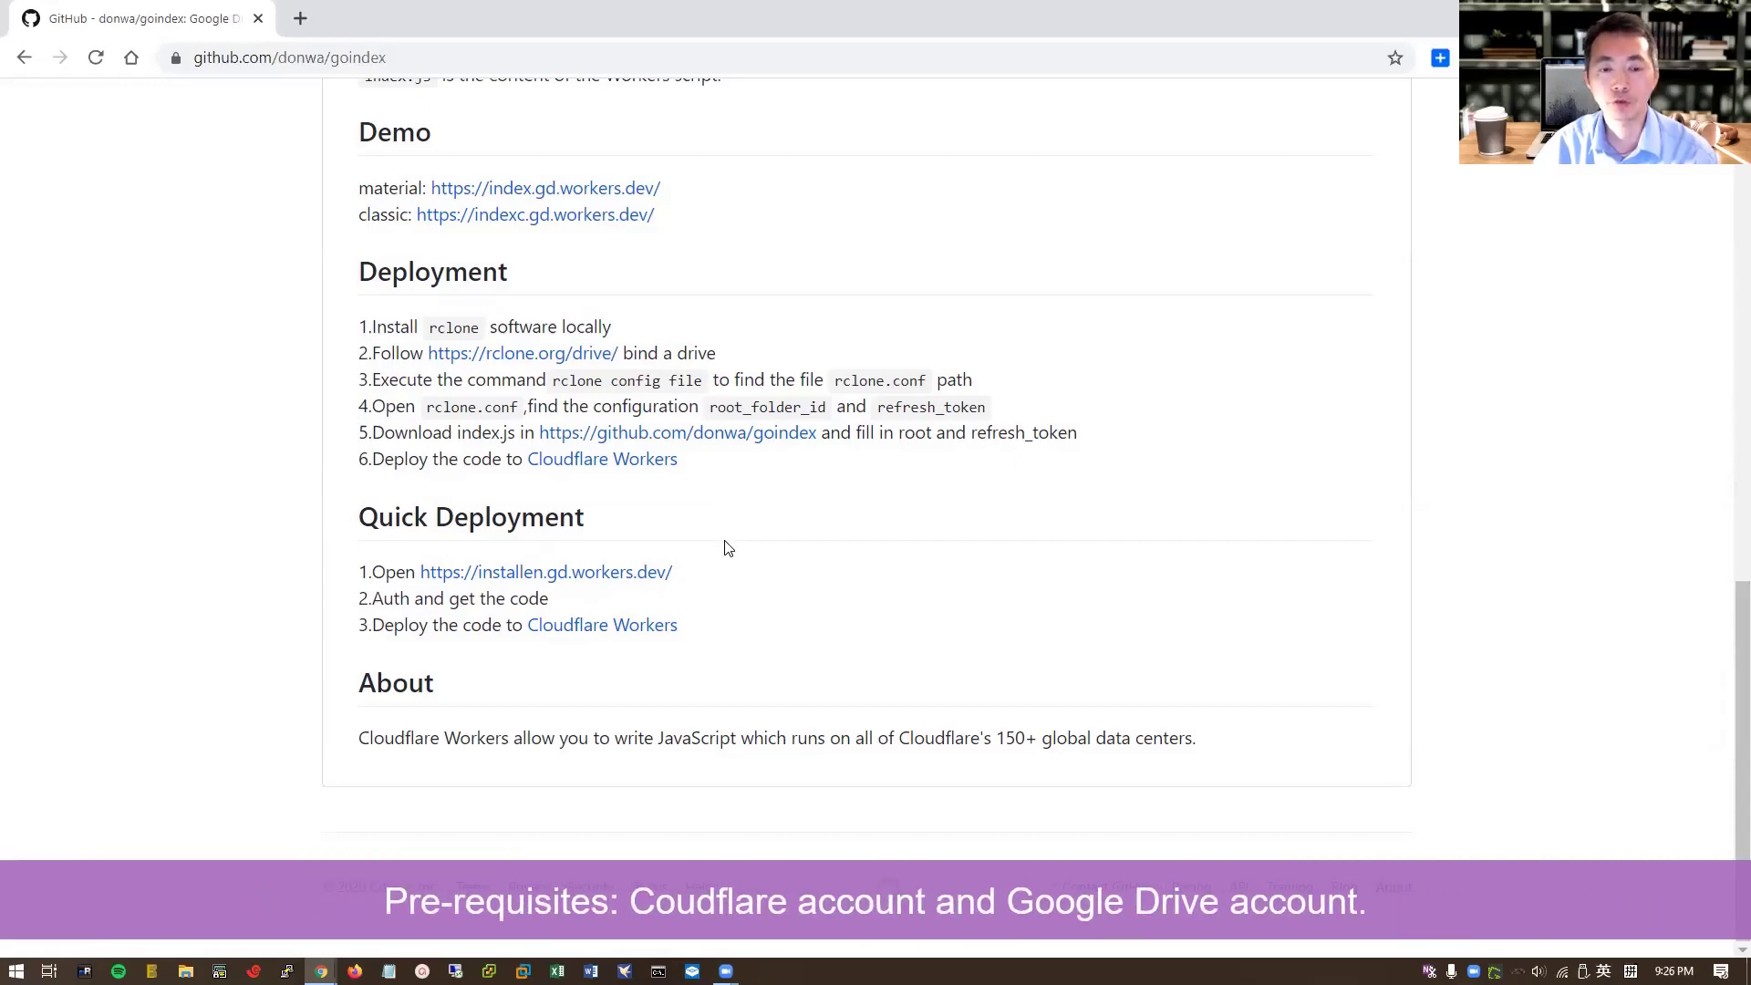
scroll(724, 547, up, 3)
scroll(724, 548, up, 3)
scroll(723, 548, up, 3)
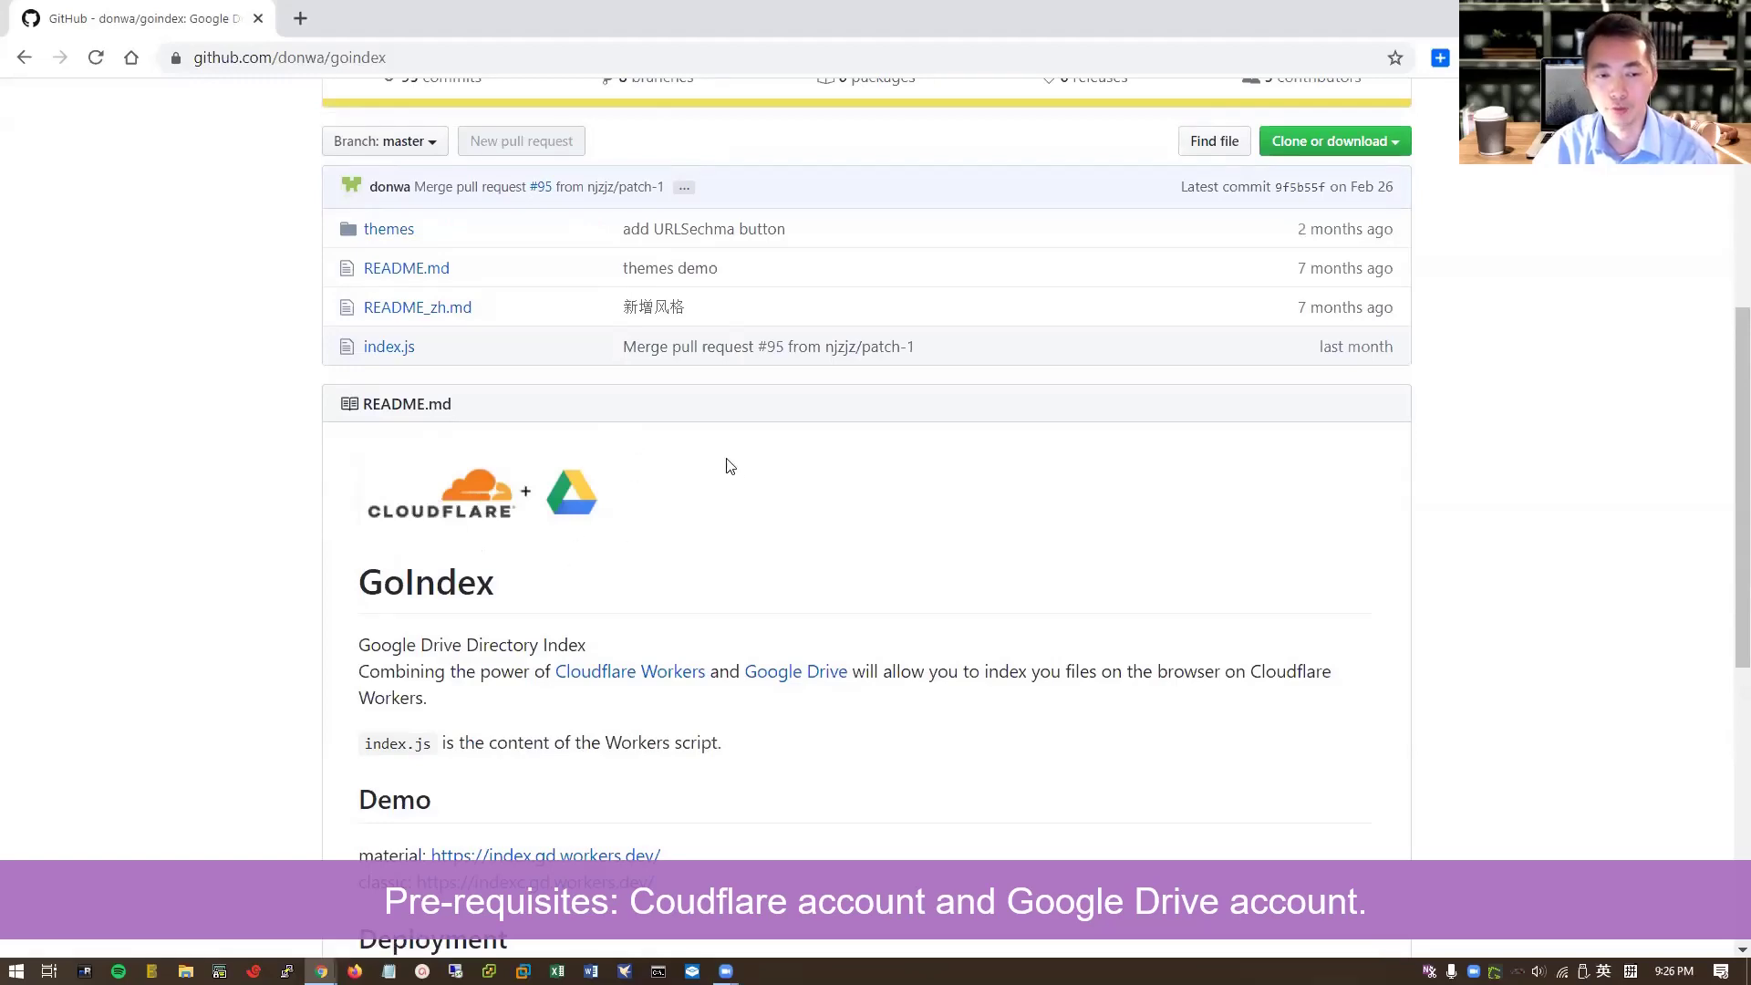
scroll(637, 517, down, 5)
scroll(637, 517, down, 3)
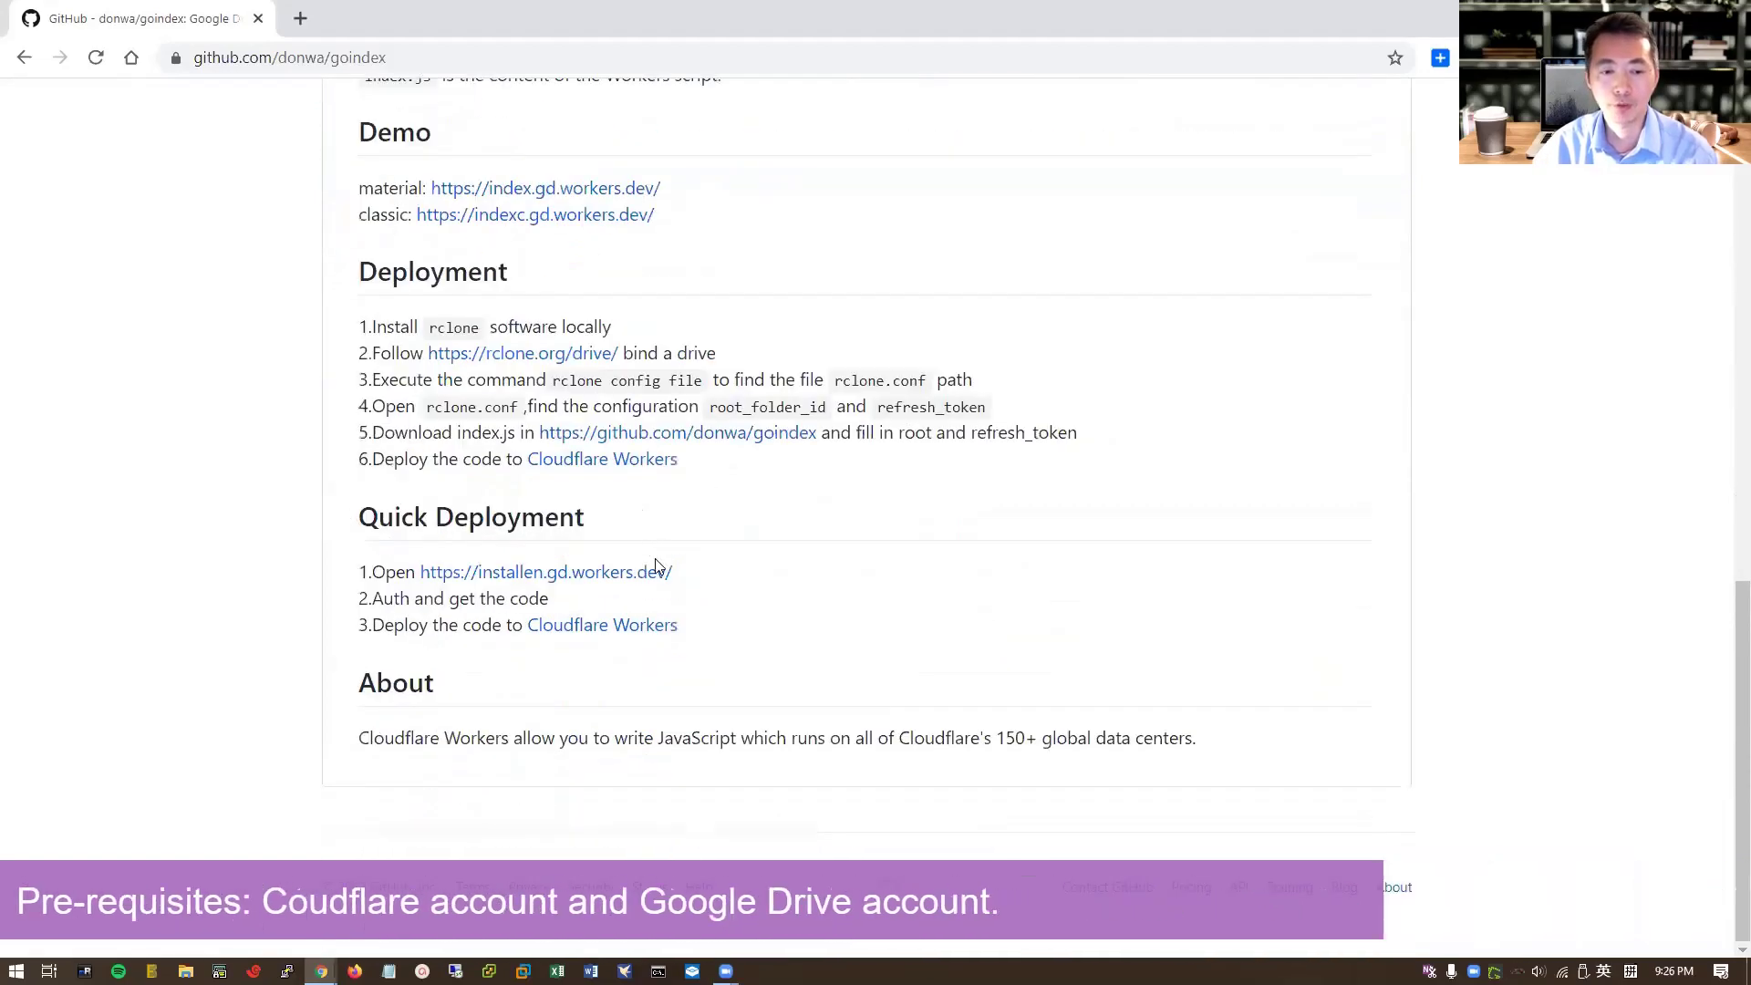
Step: Try opening the installen.gd.workers.dev GoIndex Code Build link from the GitHub page
drag(359, 572, 420, 575)
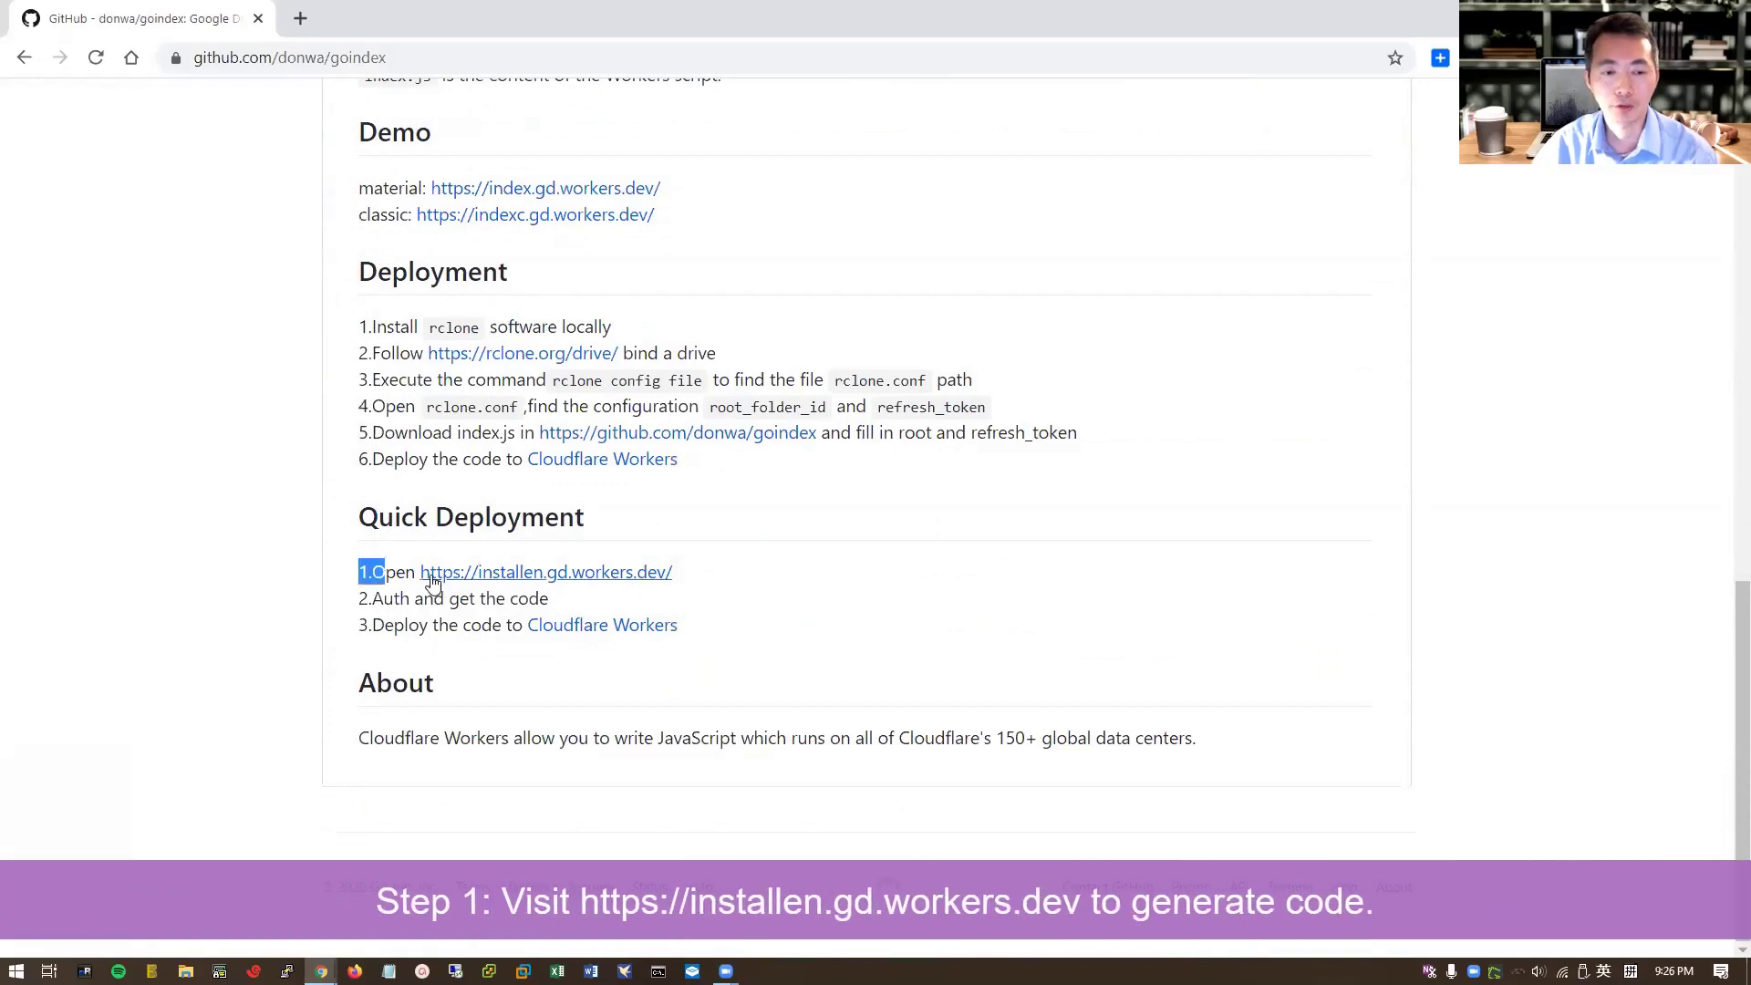
click(658, 572)
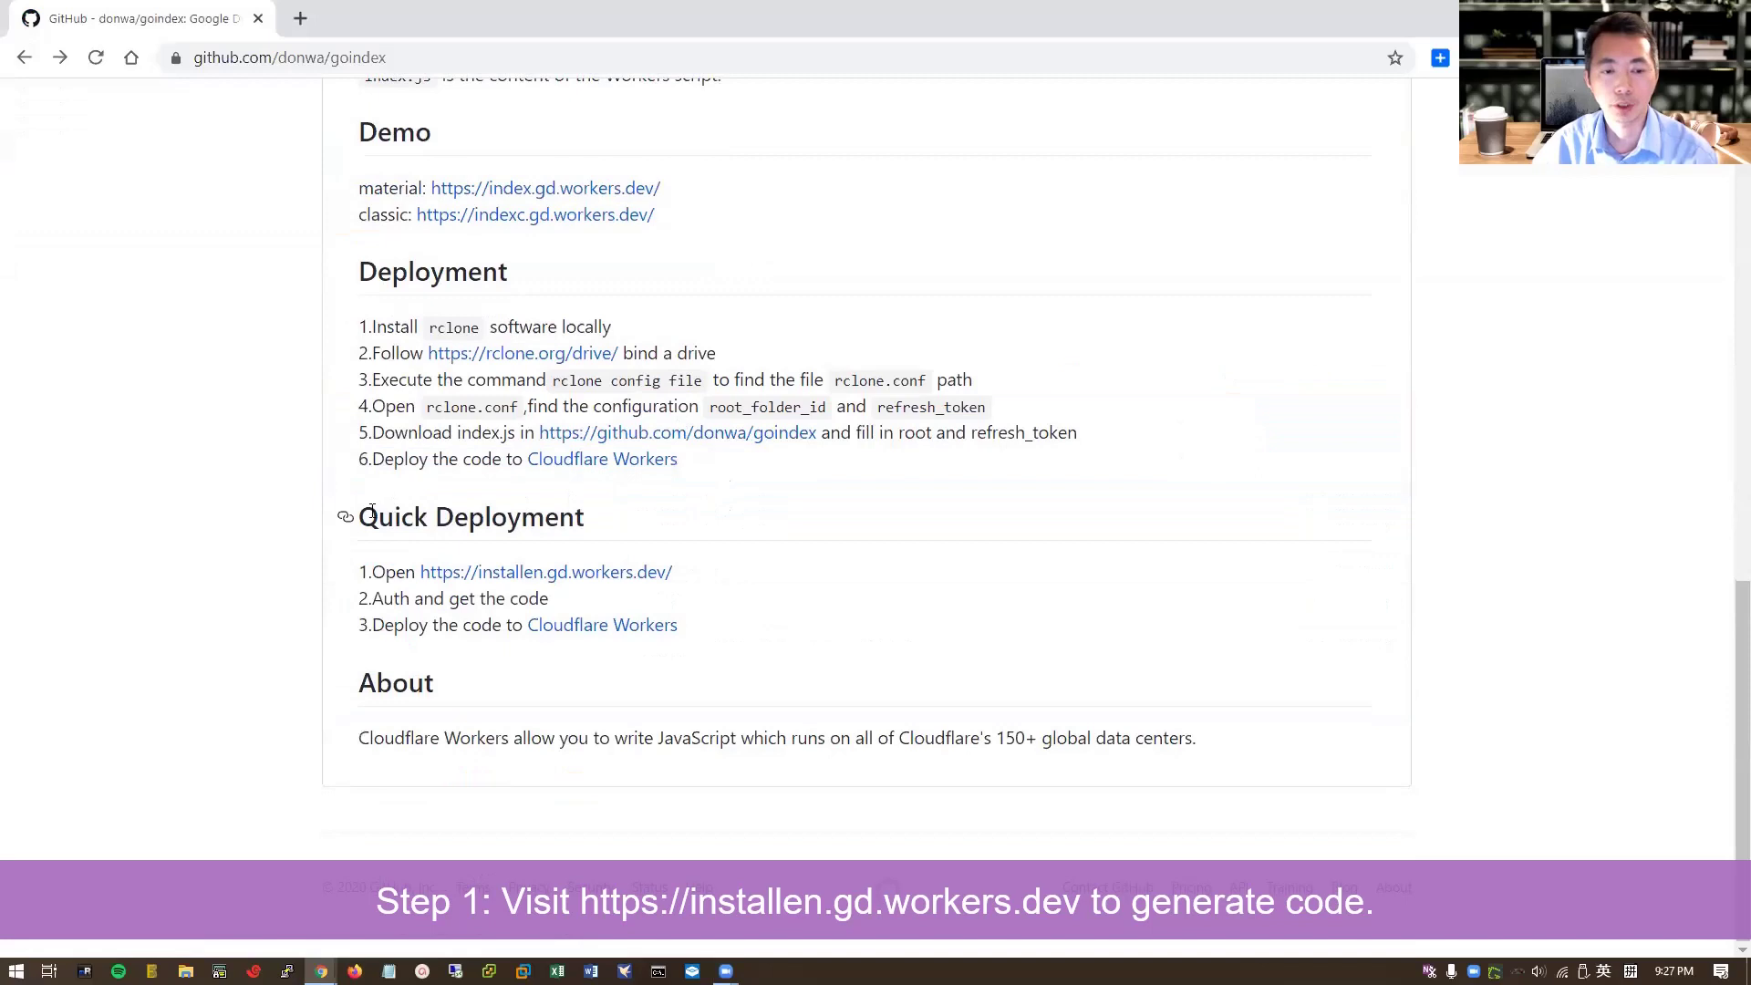
double_click(534, 516)
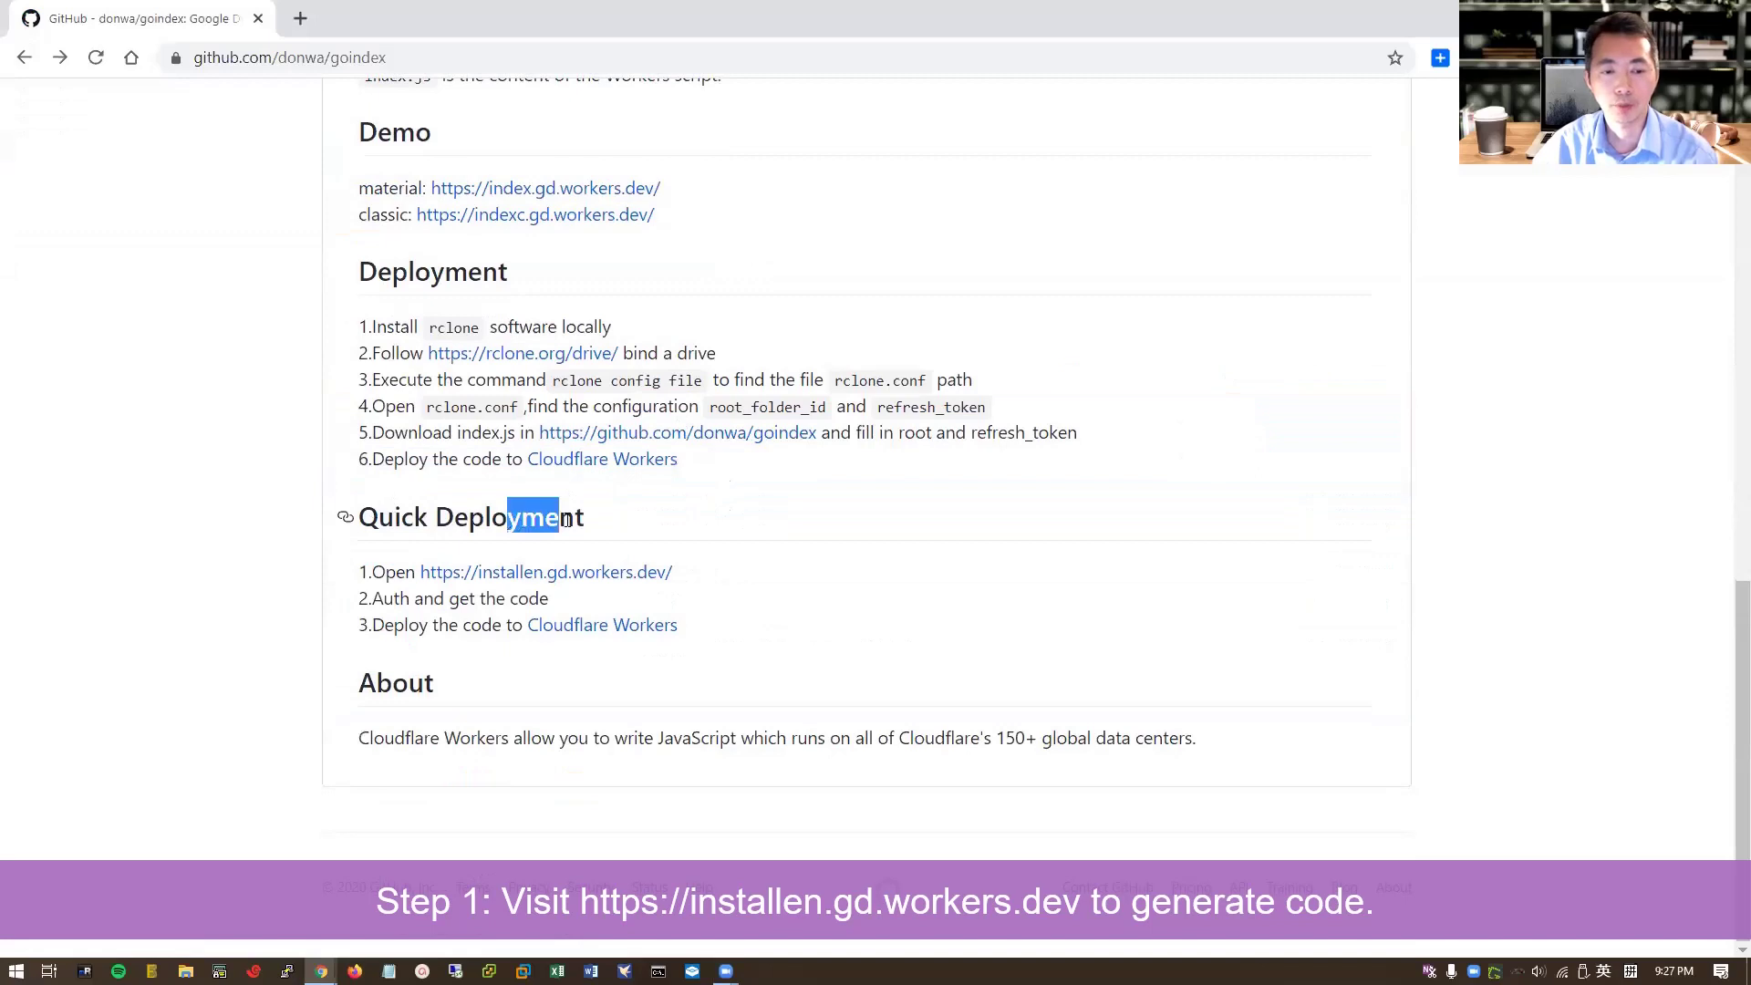
Step: Open the build site in a new tab and request a Google authorisation code
right_click(666, 575)
click(755, 588)
click(367, 18)
click(260, 274)
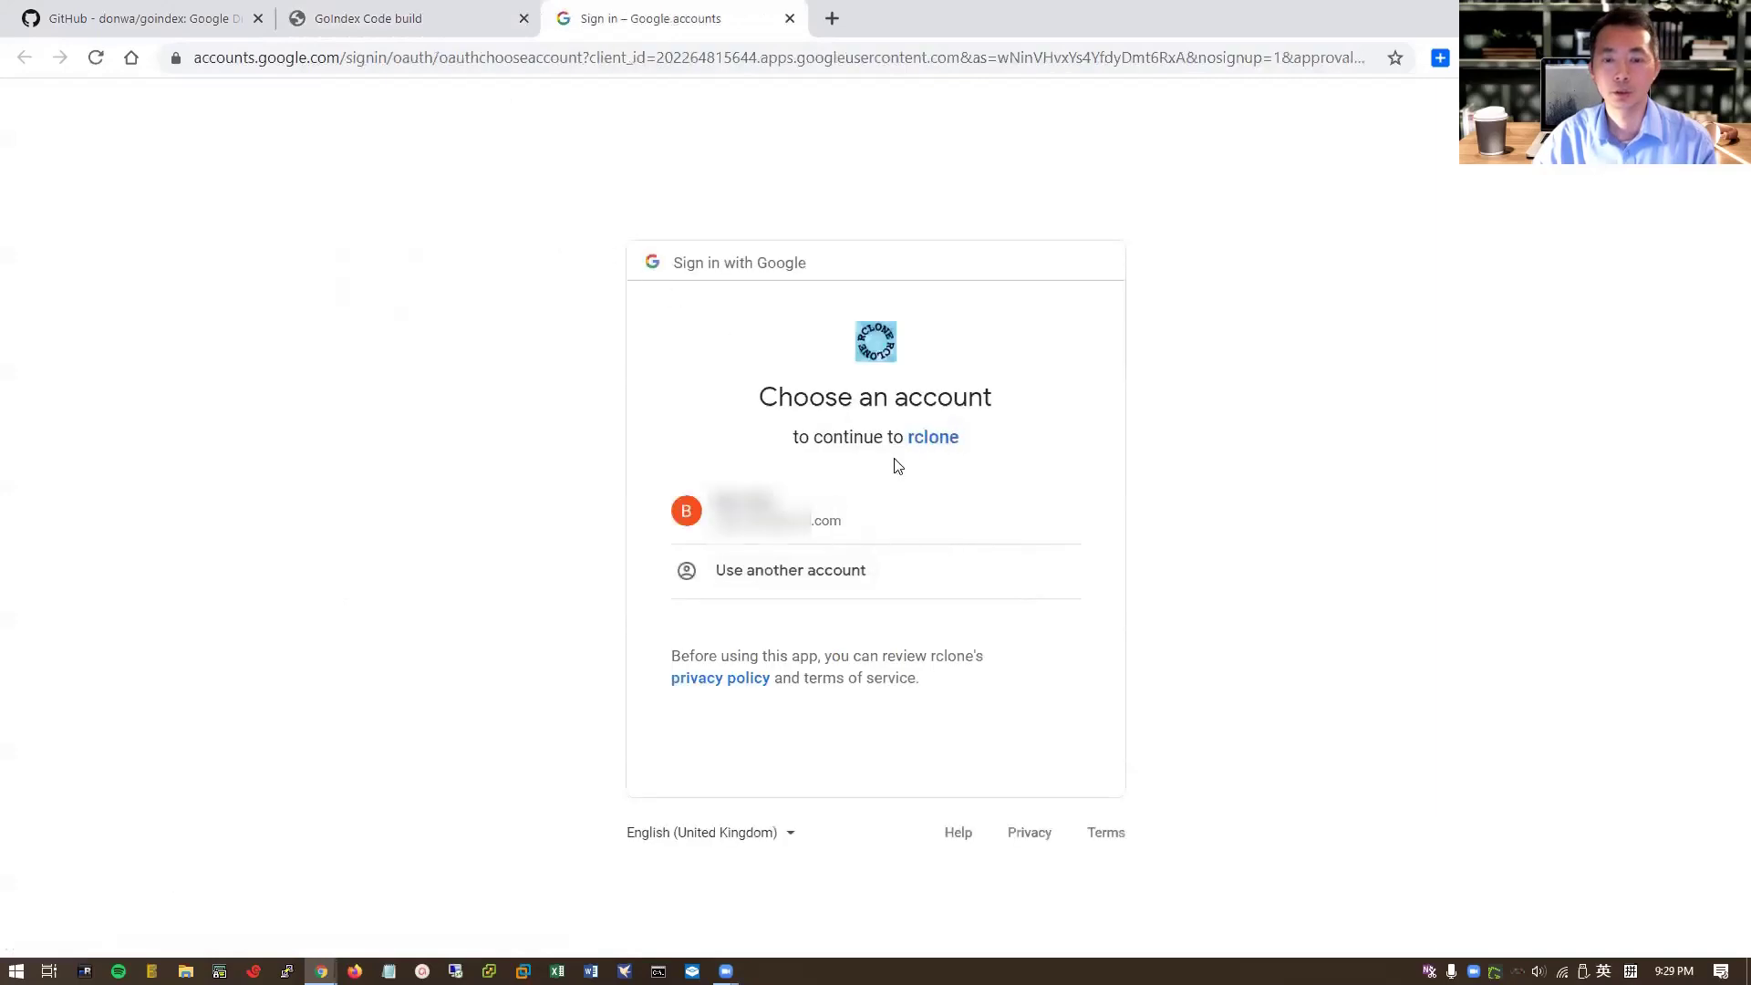
Step: Grant rclone Google Drive access with the listed account and copy the resulting authorisation code
click(783, 517)
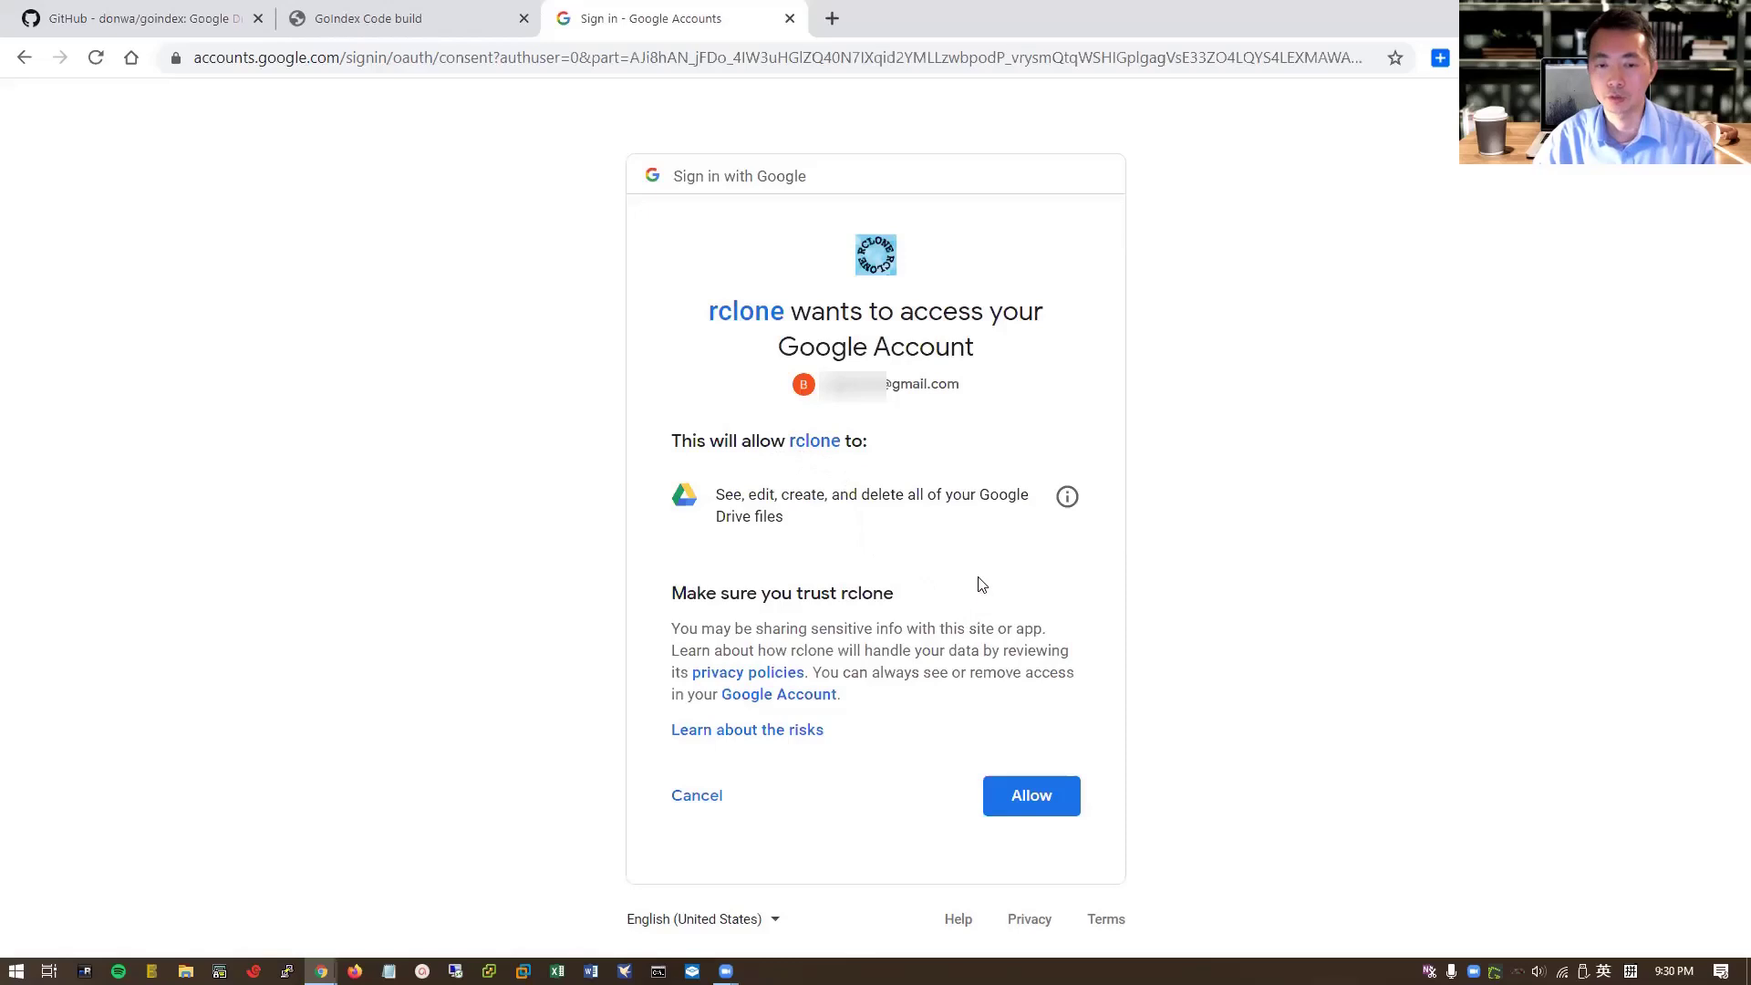
click(1051, 813)
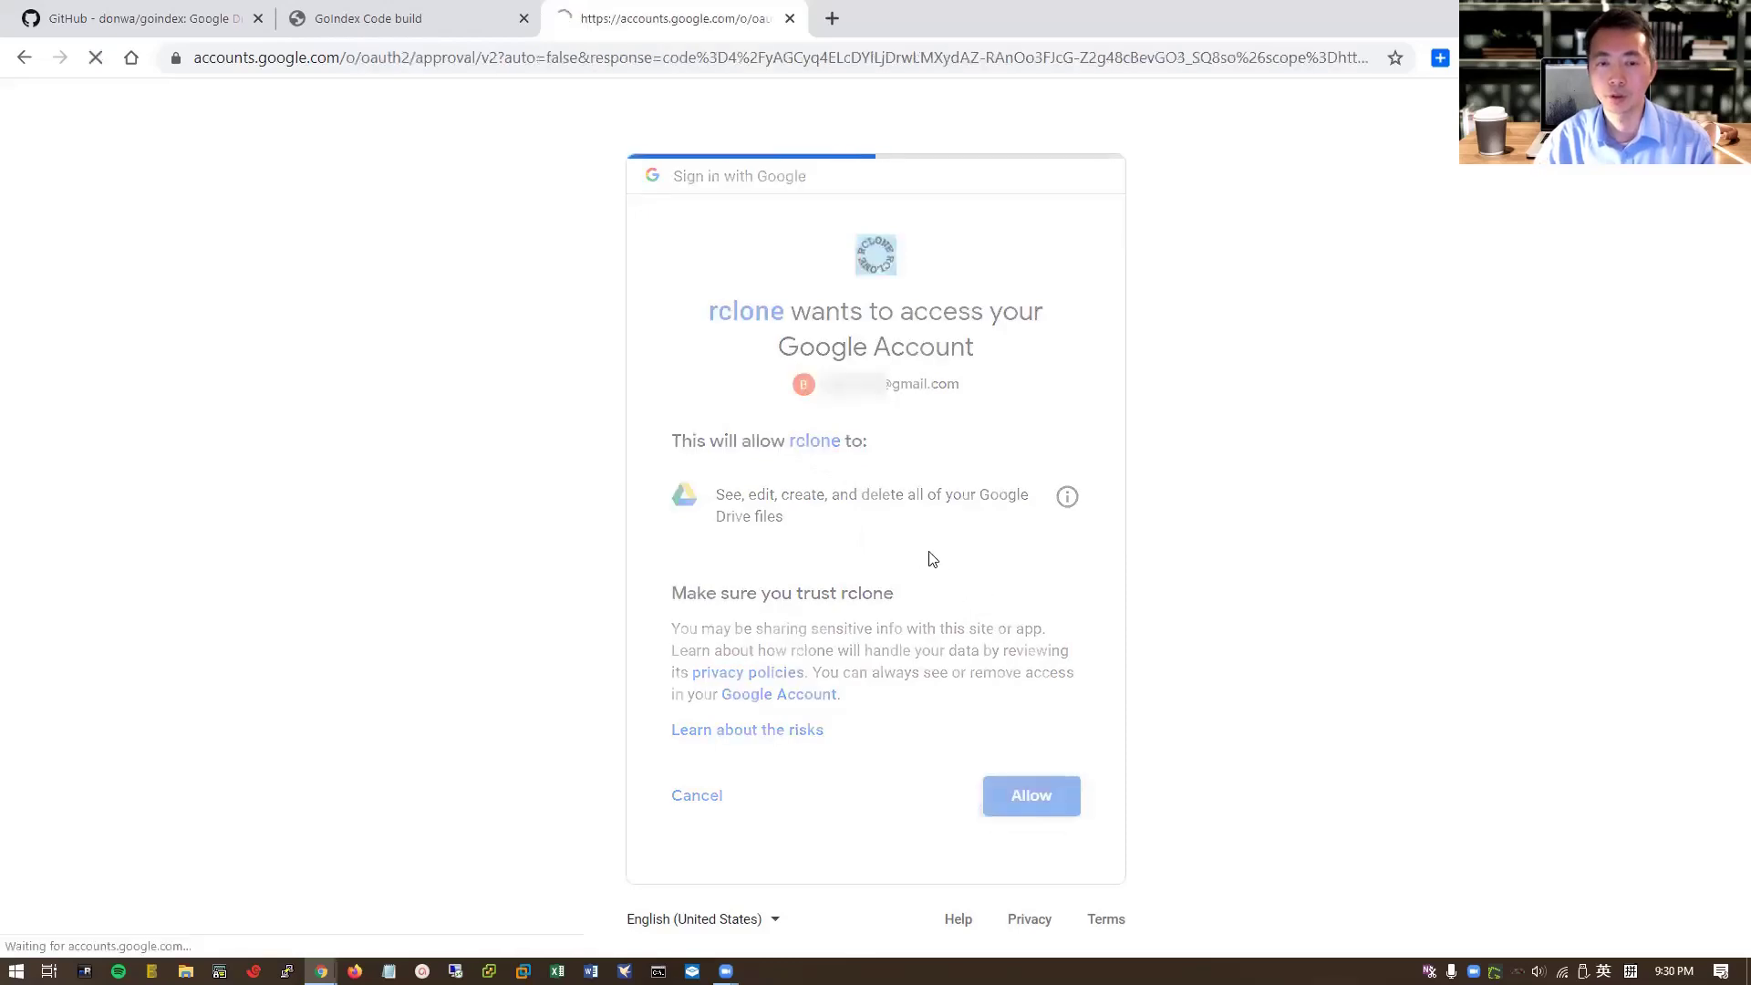
triple_click(826, 474)
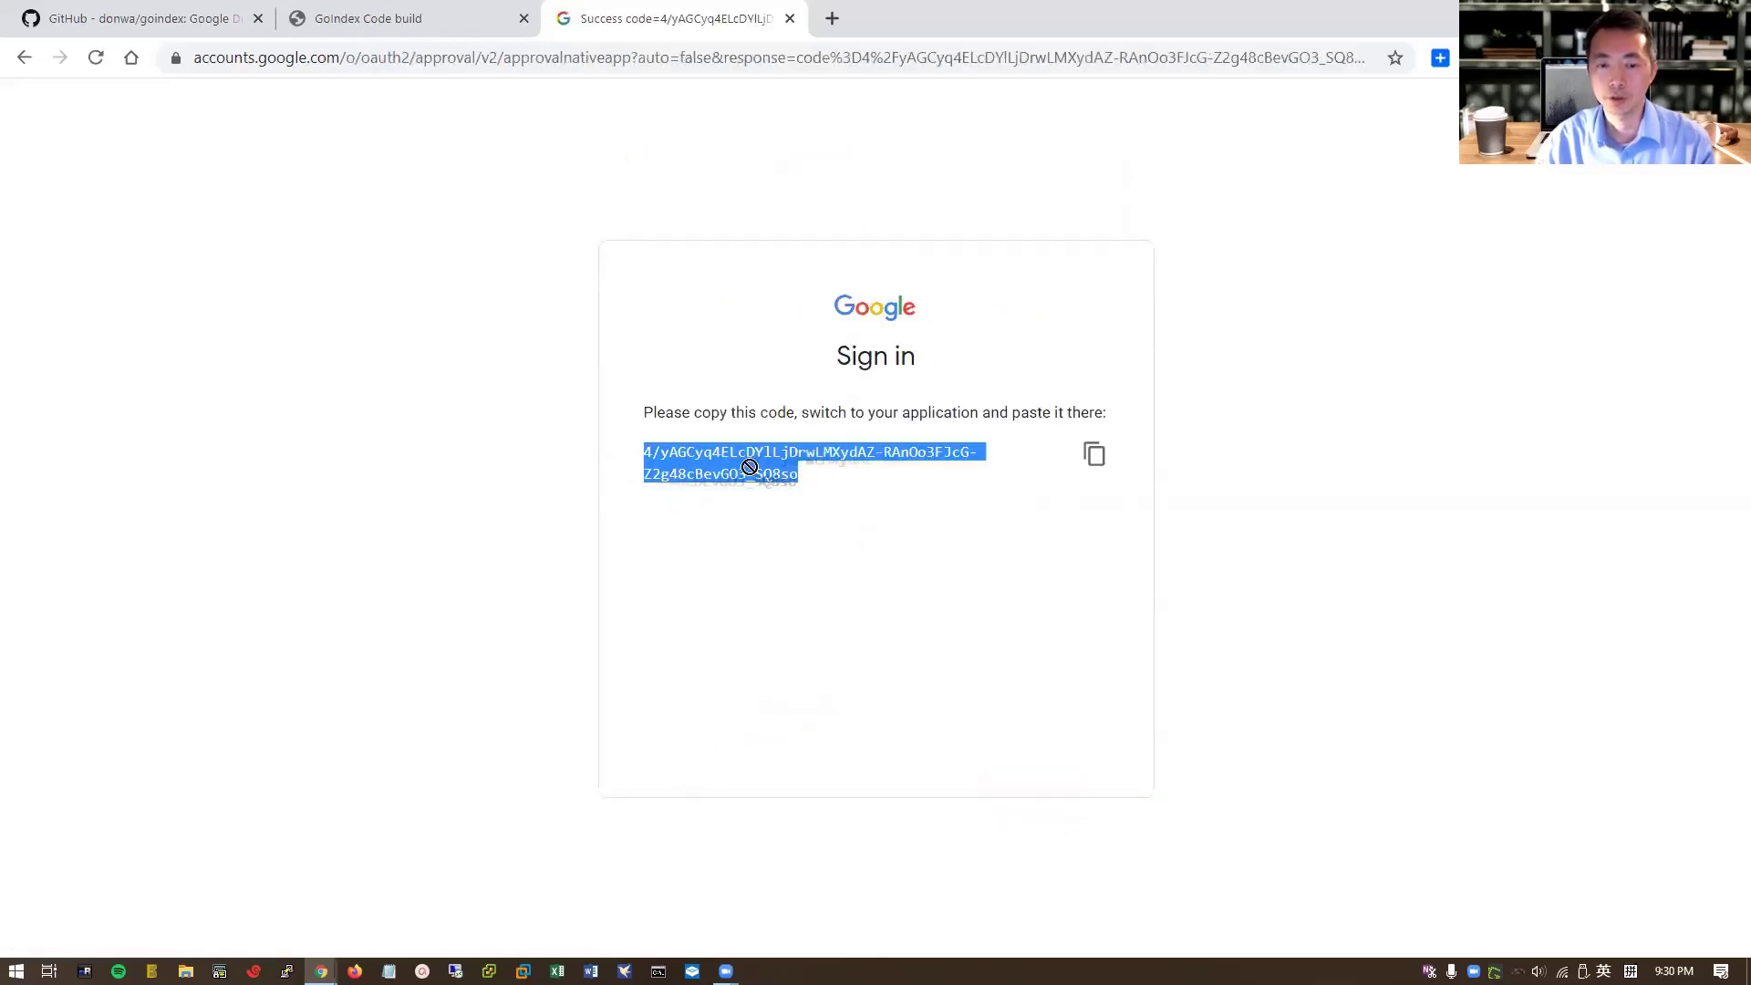
click(1094, 455)
Step: Paste the Google authorisation code into the GoIndex Auth code field
click(368, 17)
click(336, 446)
right_click(339, 447)
click(426, 612)
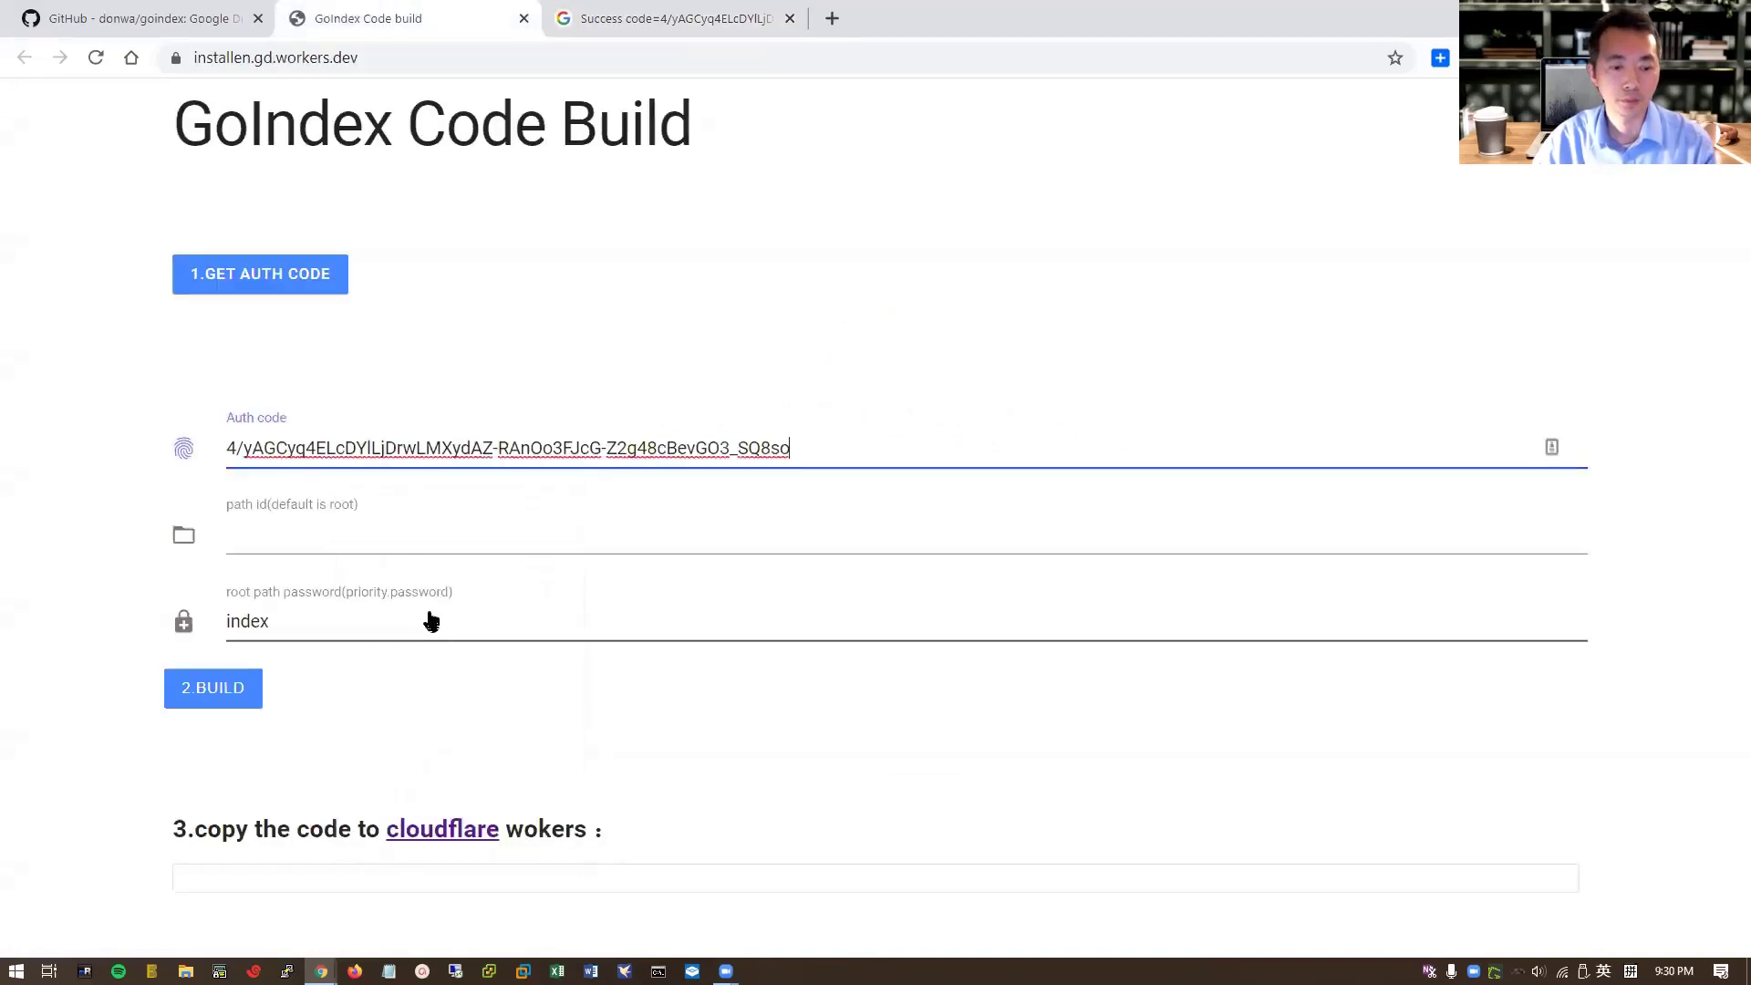
Step: Focus the path id field and switch over to Google Drive
click(424, 534)
click(403, 543)
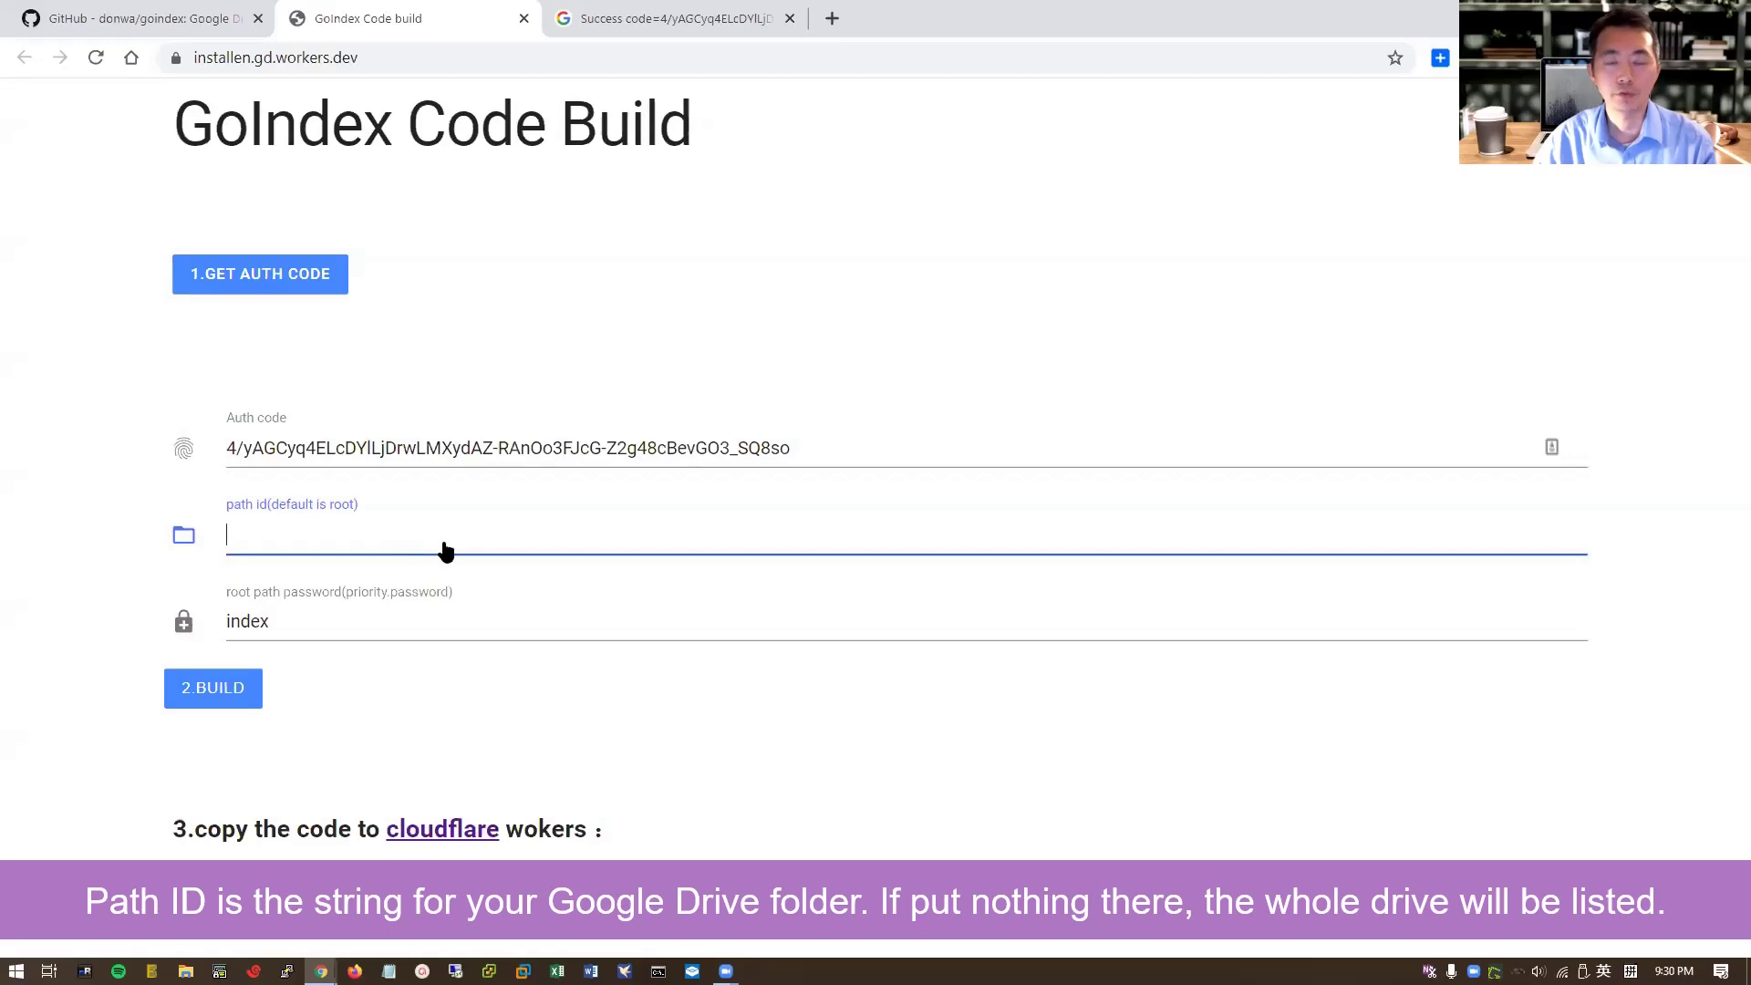
key(alt+Tab)
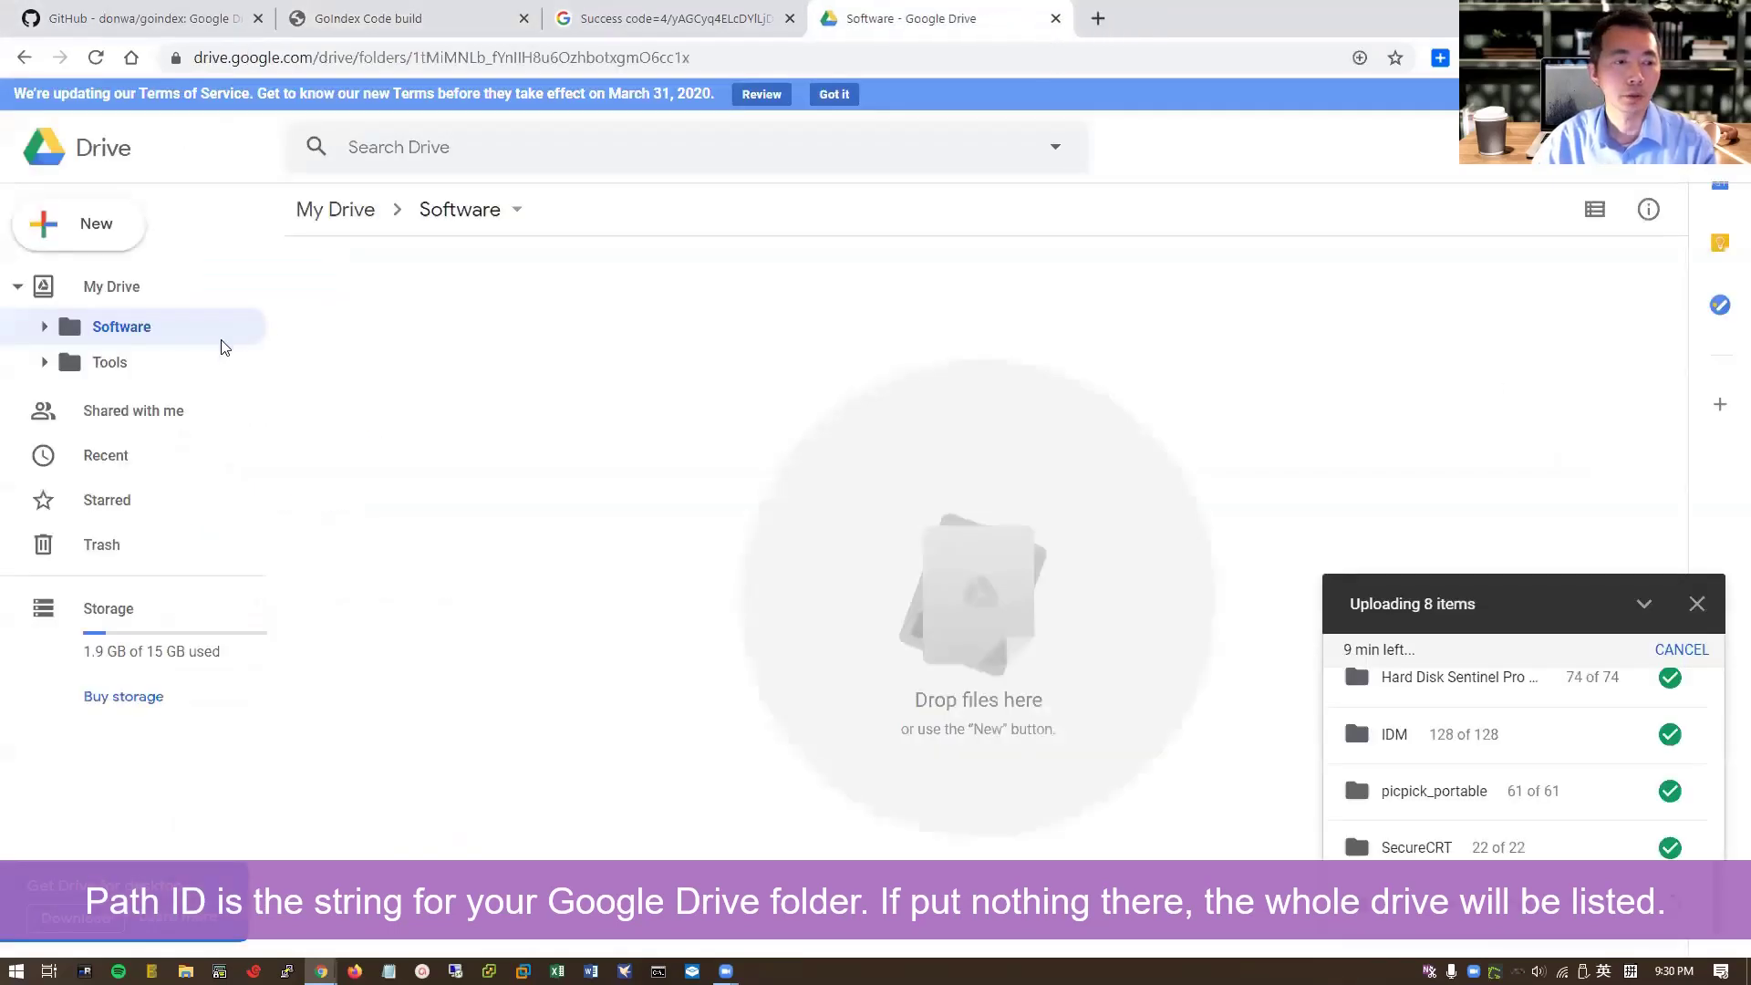
Step: Open the Tools folder, dismiss the terms notice, and copy its ID from the address bar
click(110, 362)
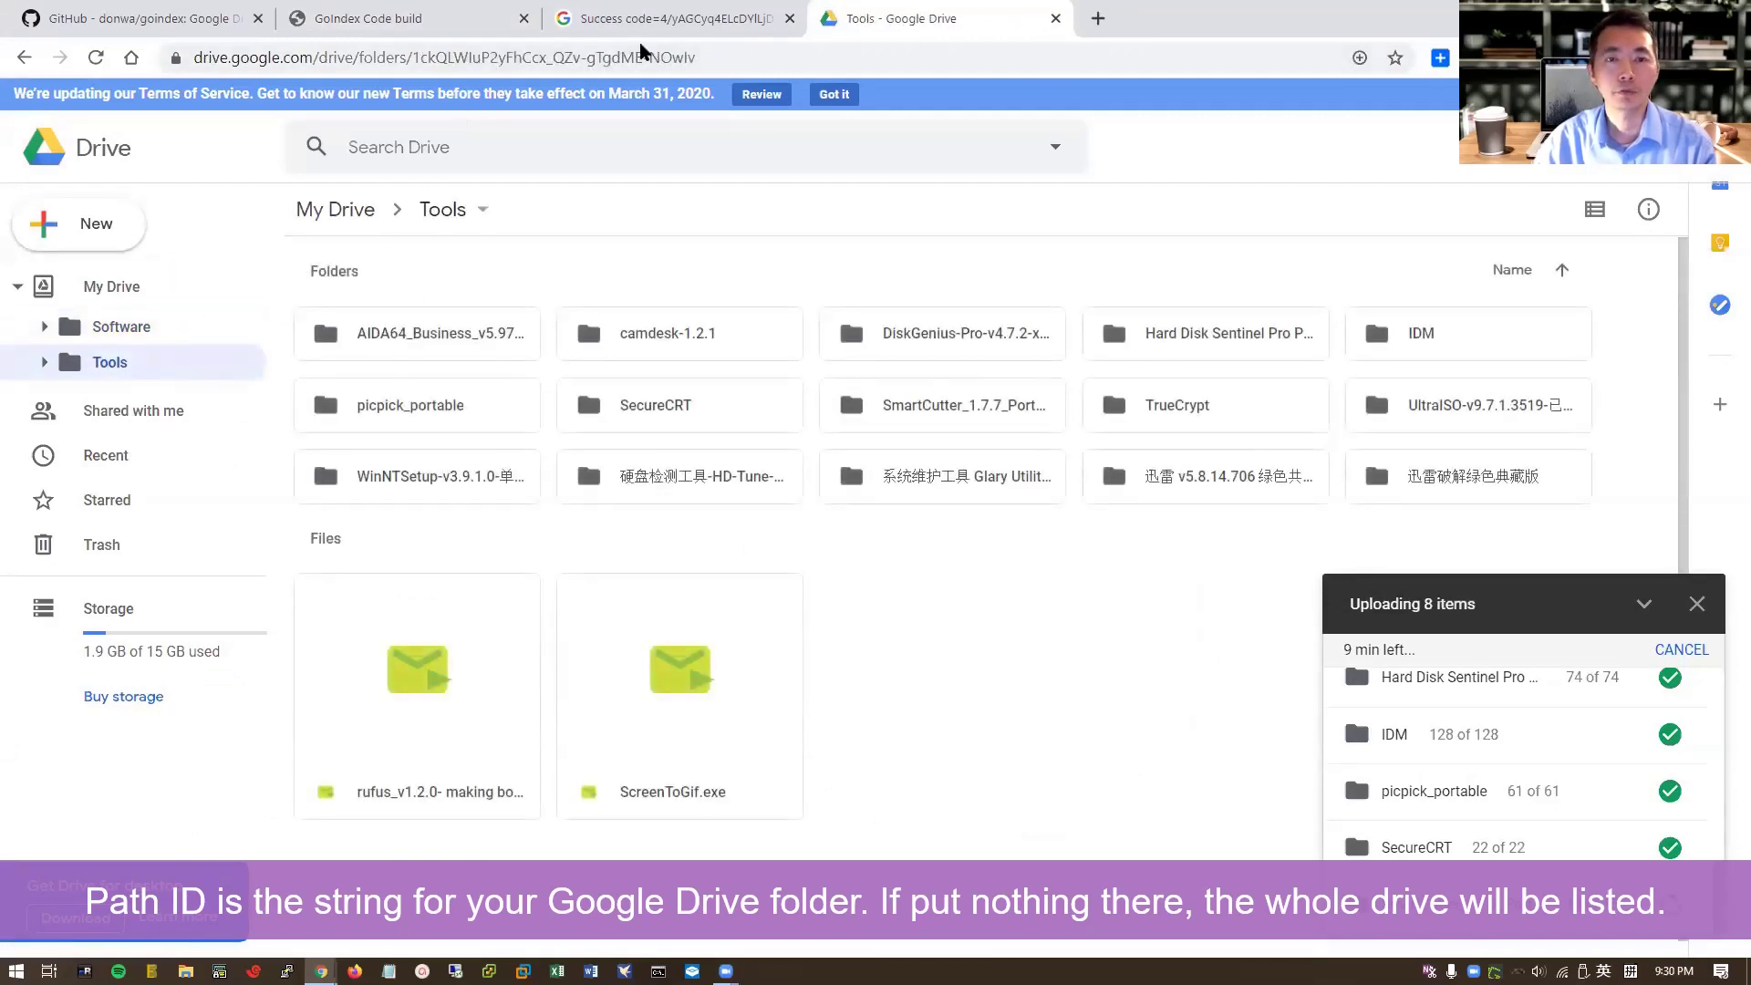
click(835, 95)
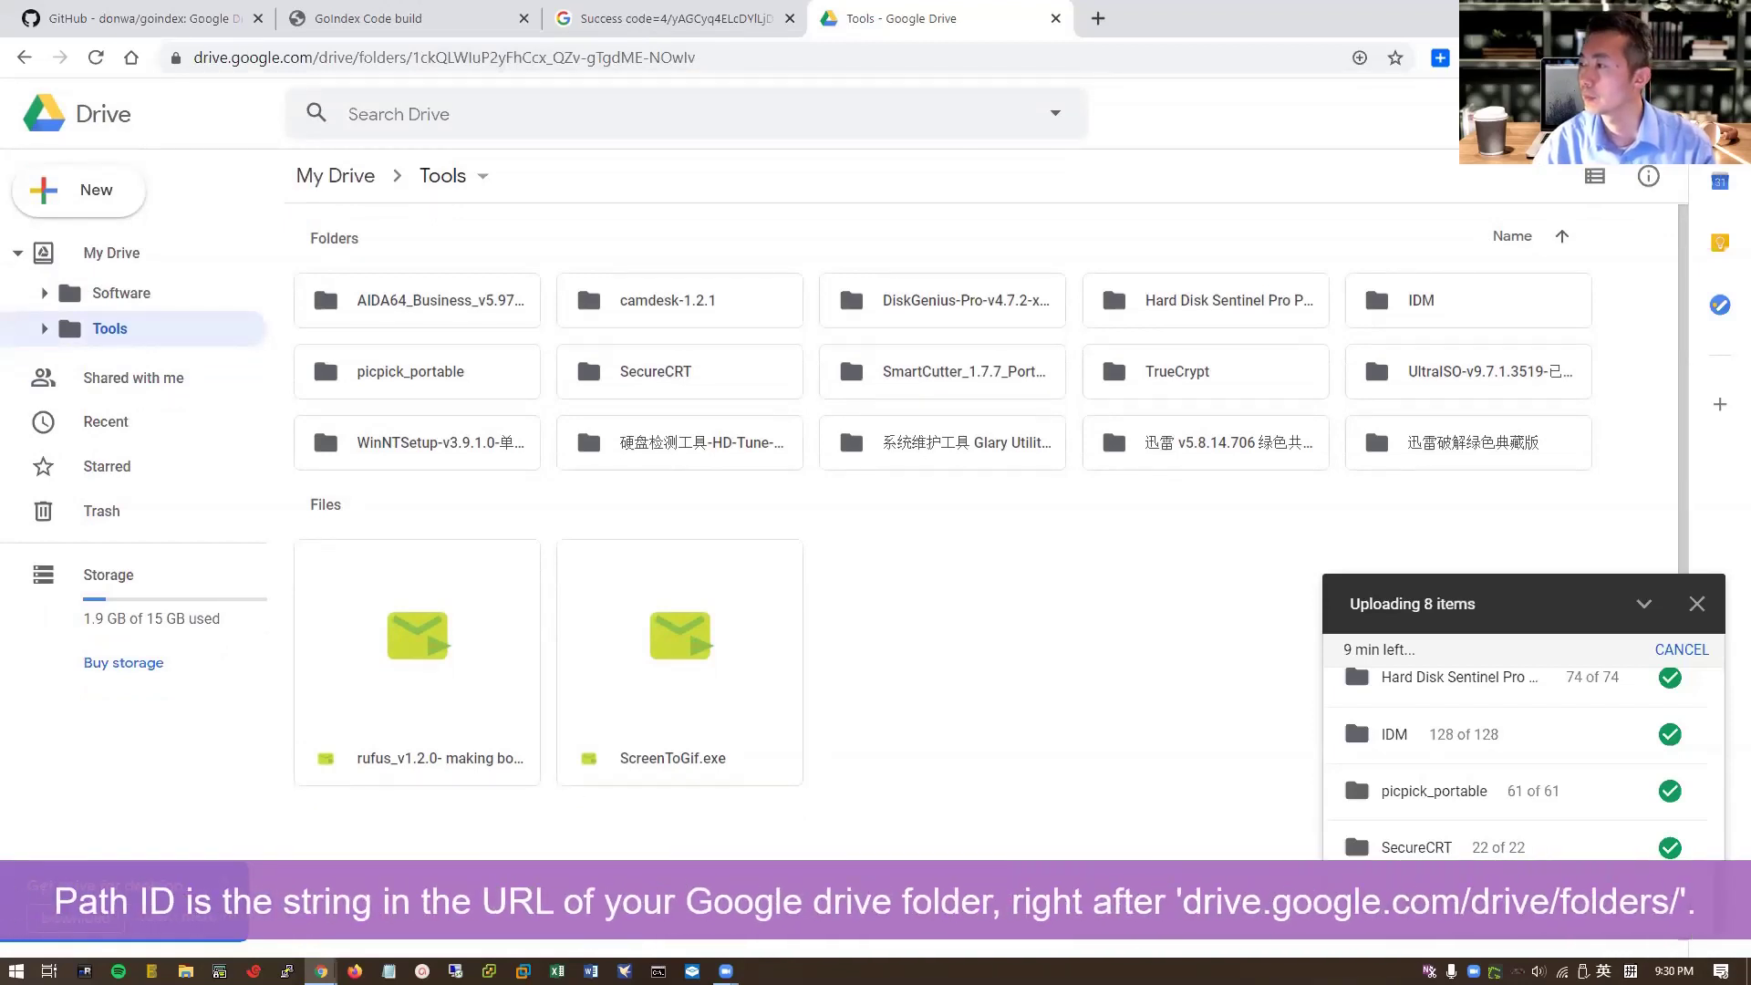
click(246, 57)
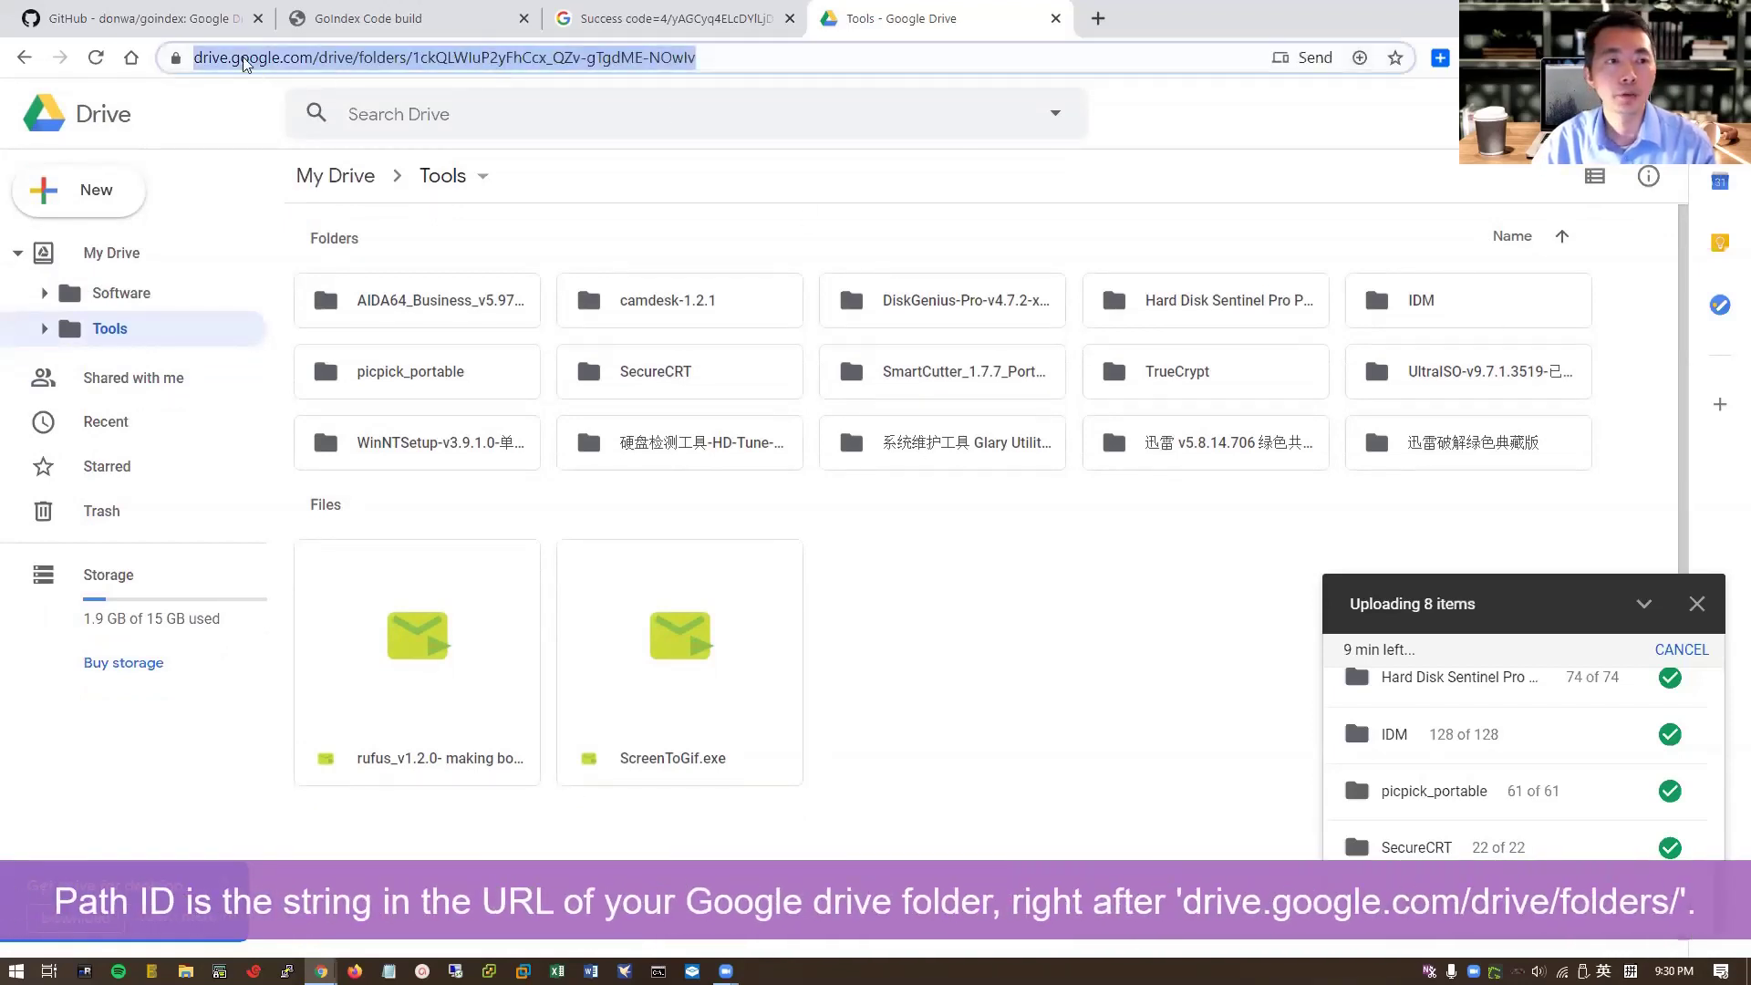
click(306, 57)
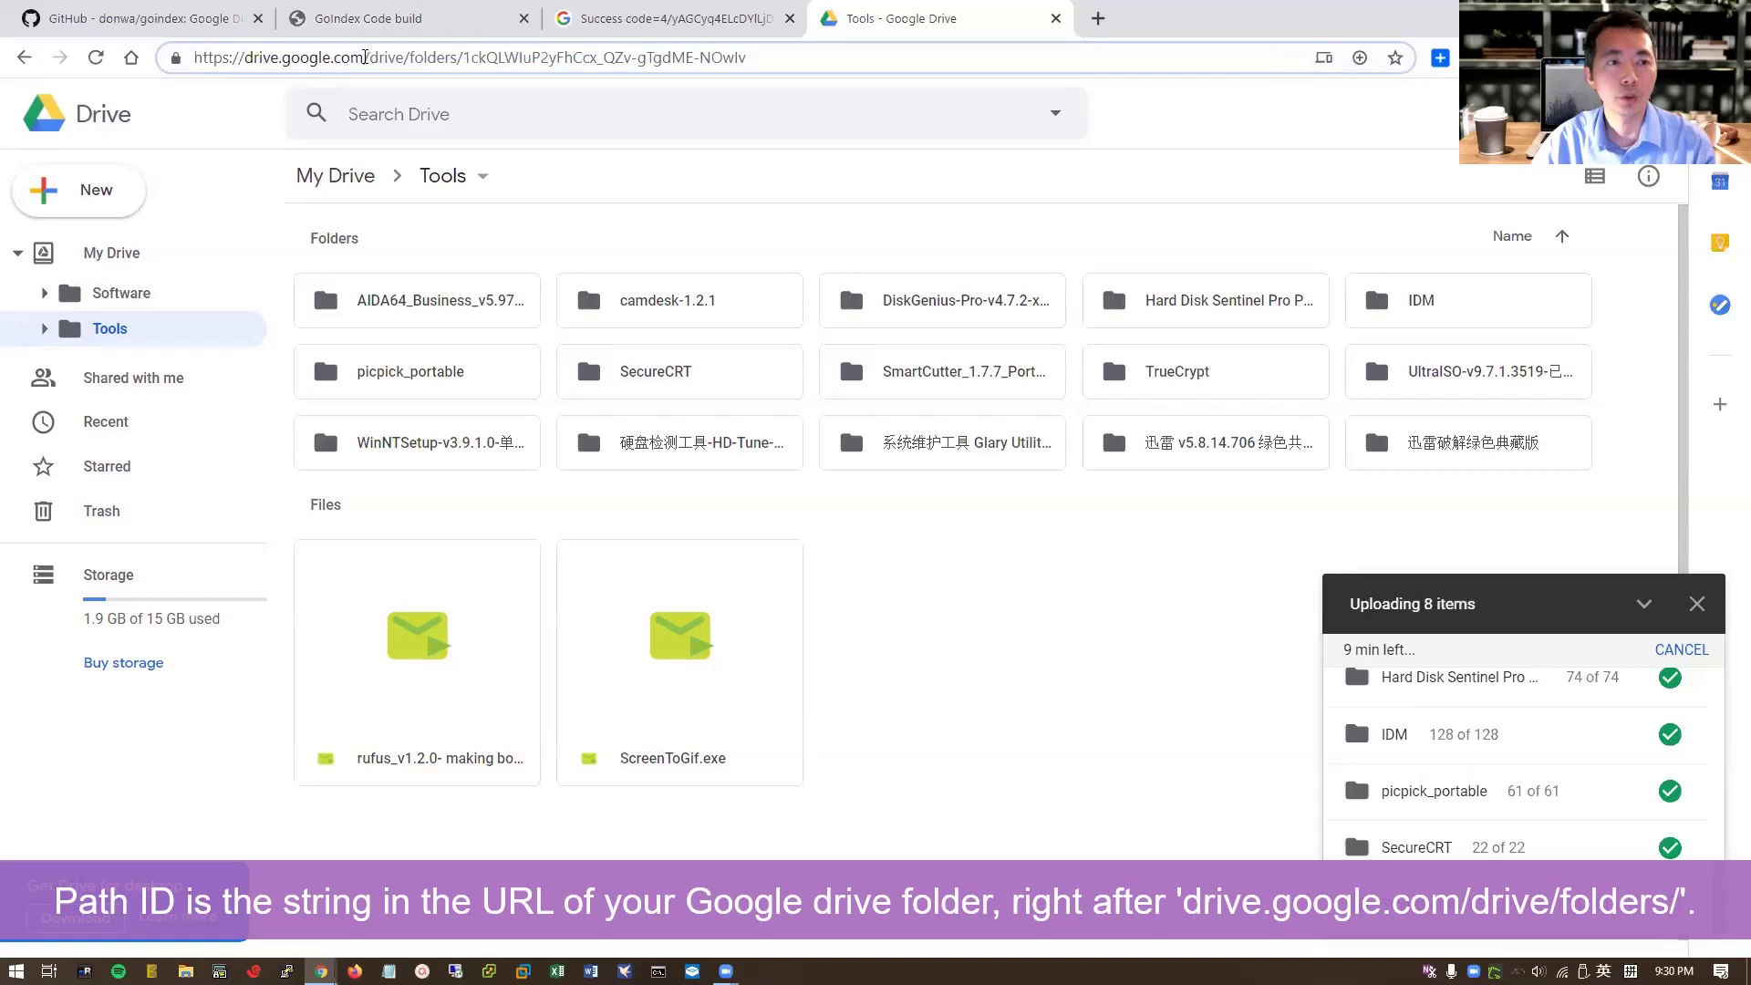
drag(366, 57, 291, 57)
drag(466, 57, 750, 58)
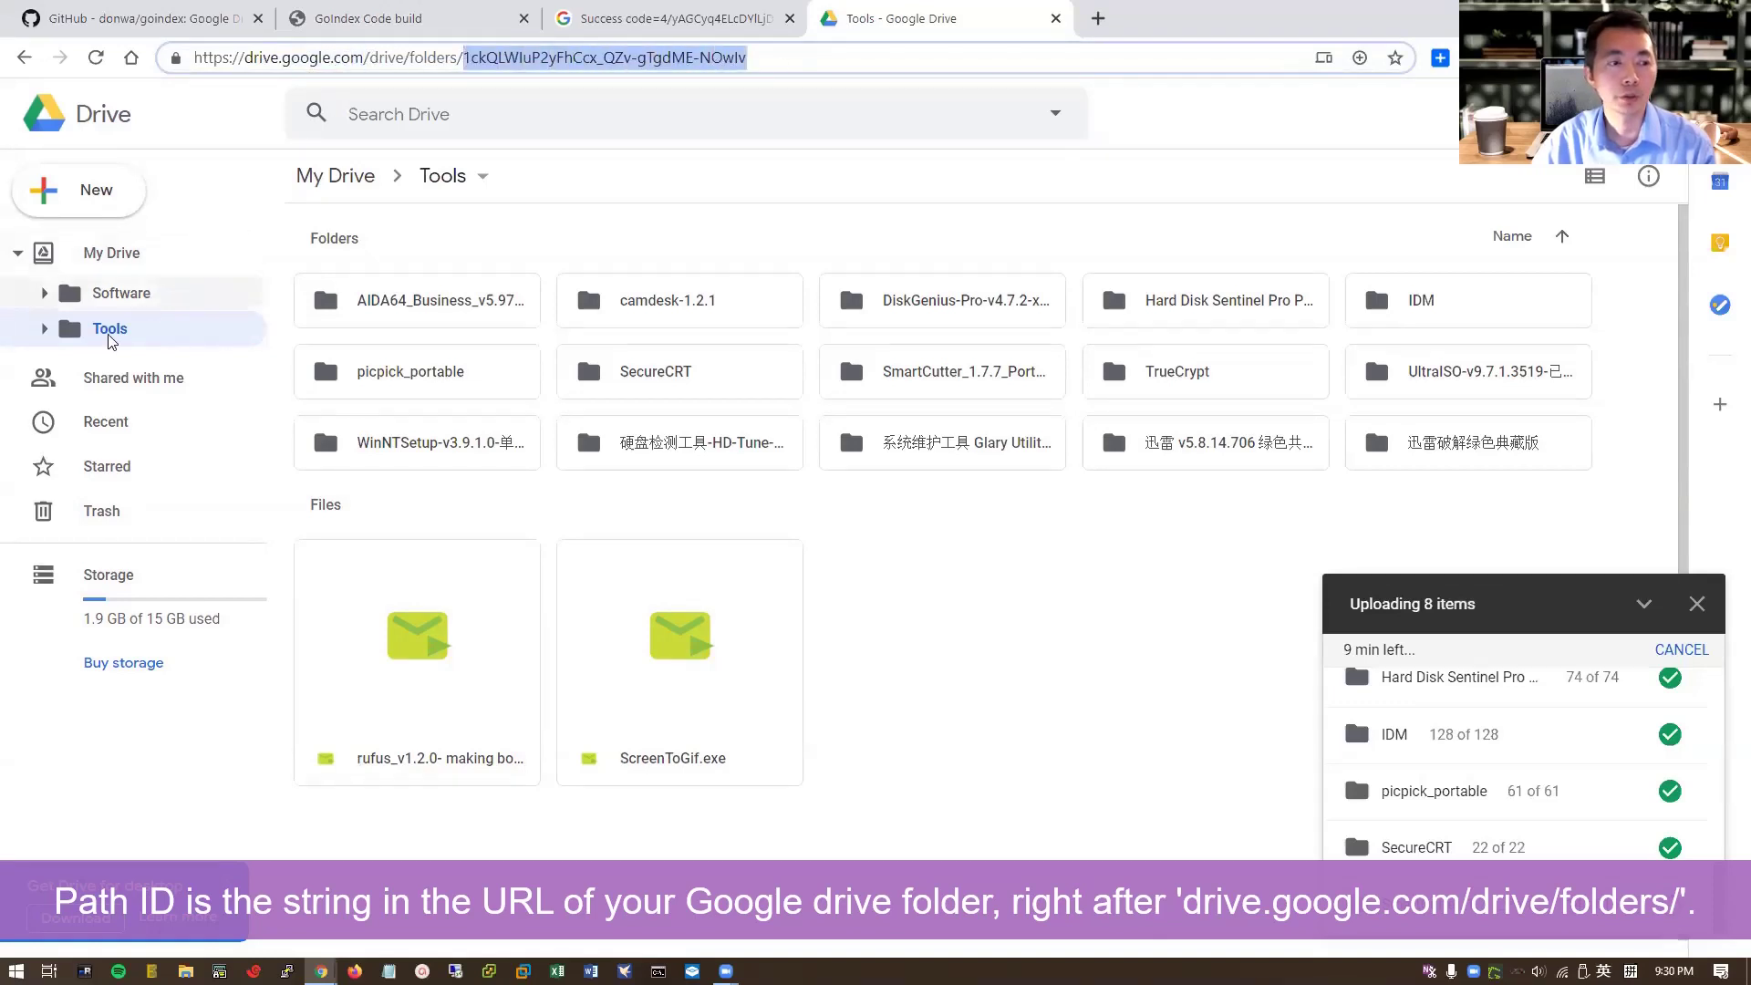
right_click(616, 64)
click(664, 215)
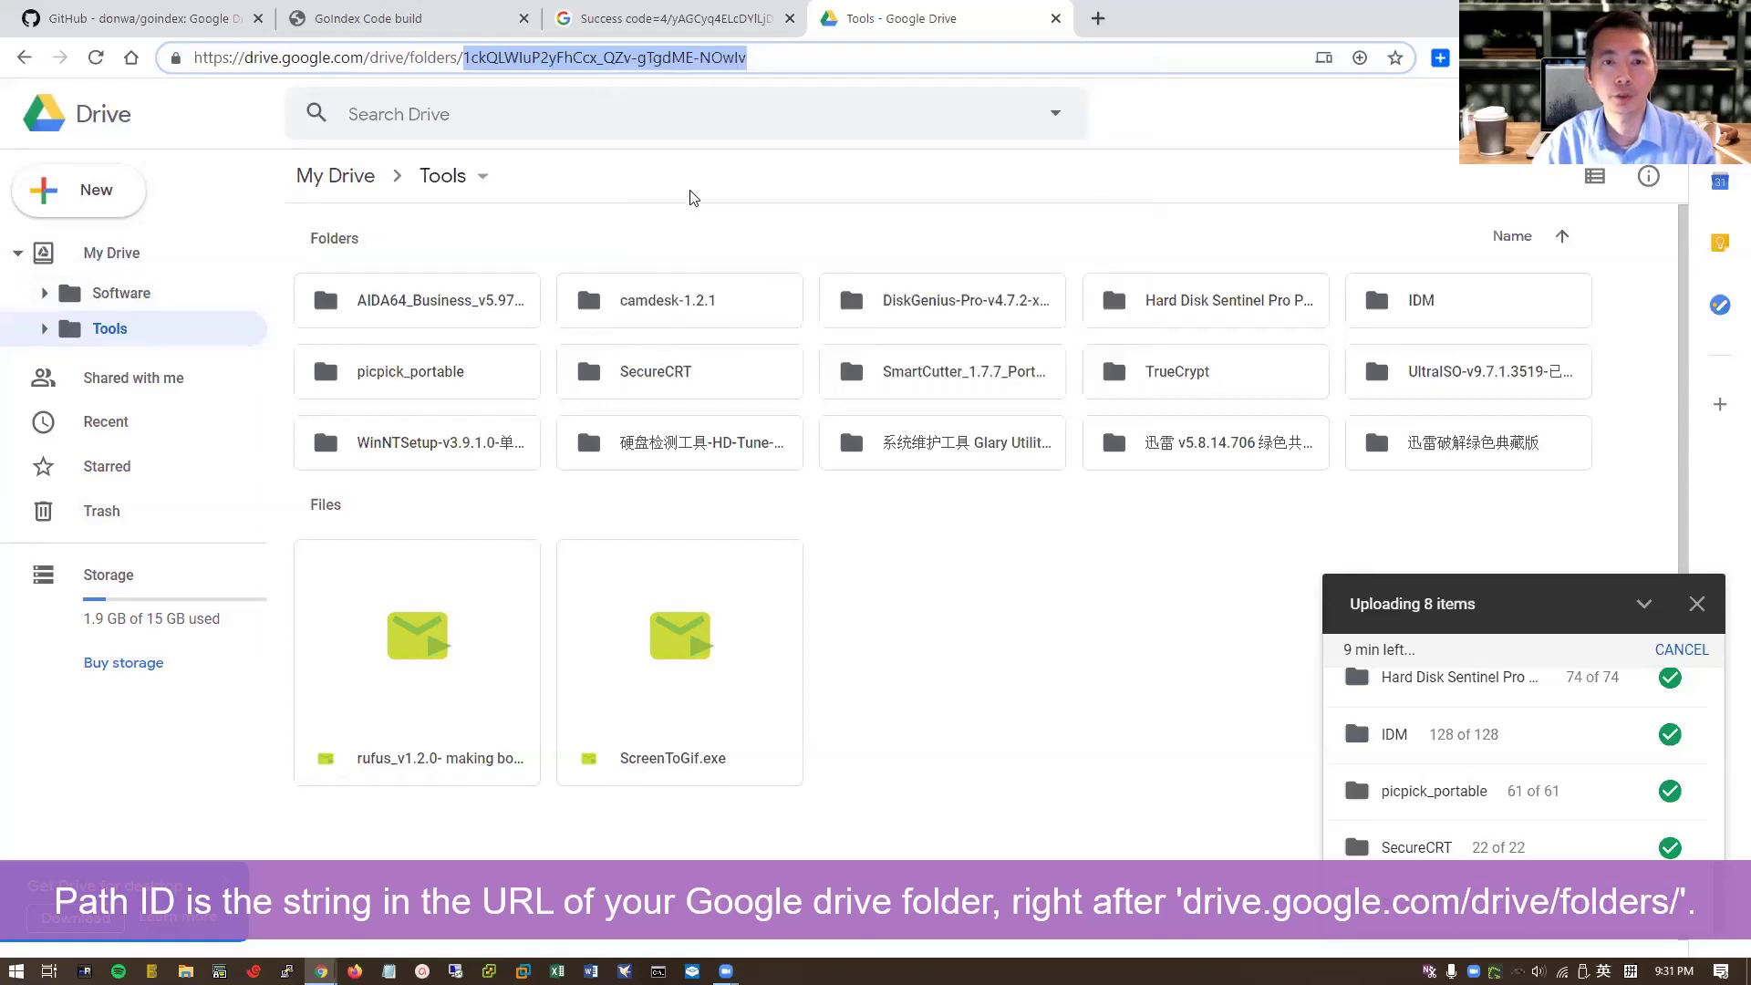
Step: Paste the Tools folder ID as path id, check the root password, and build the script
click(383, 18)
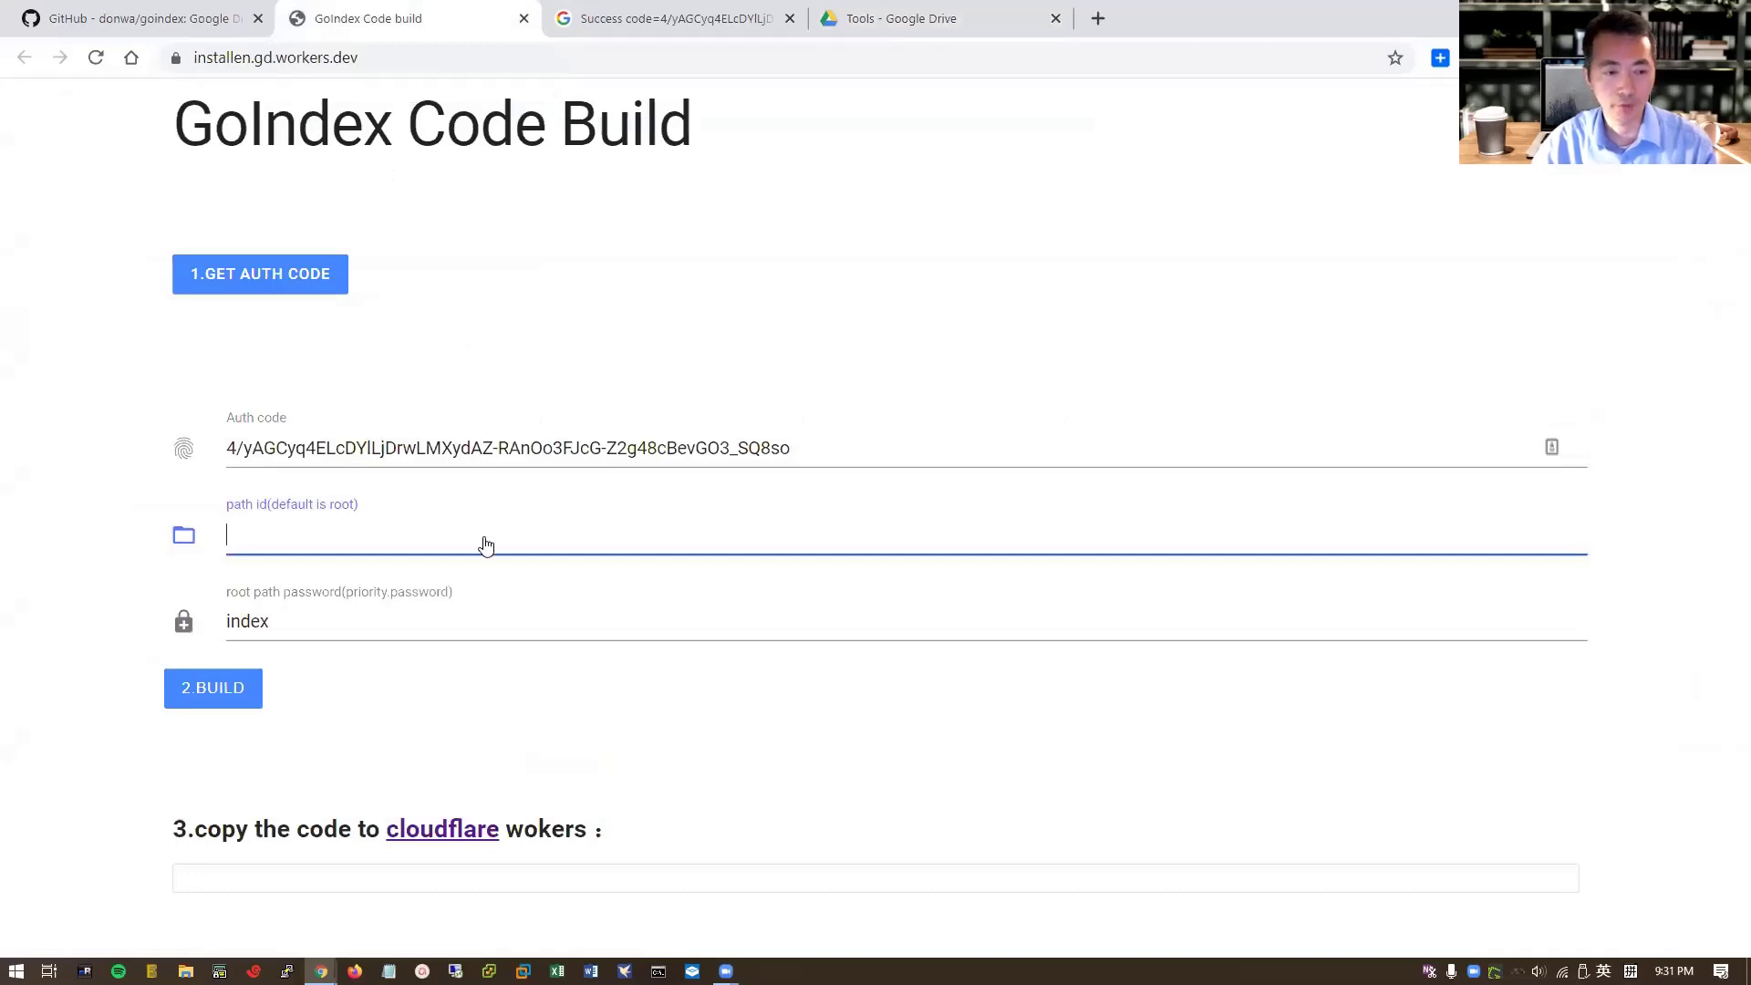
key(ctrl+v)
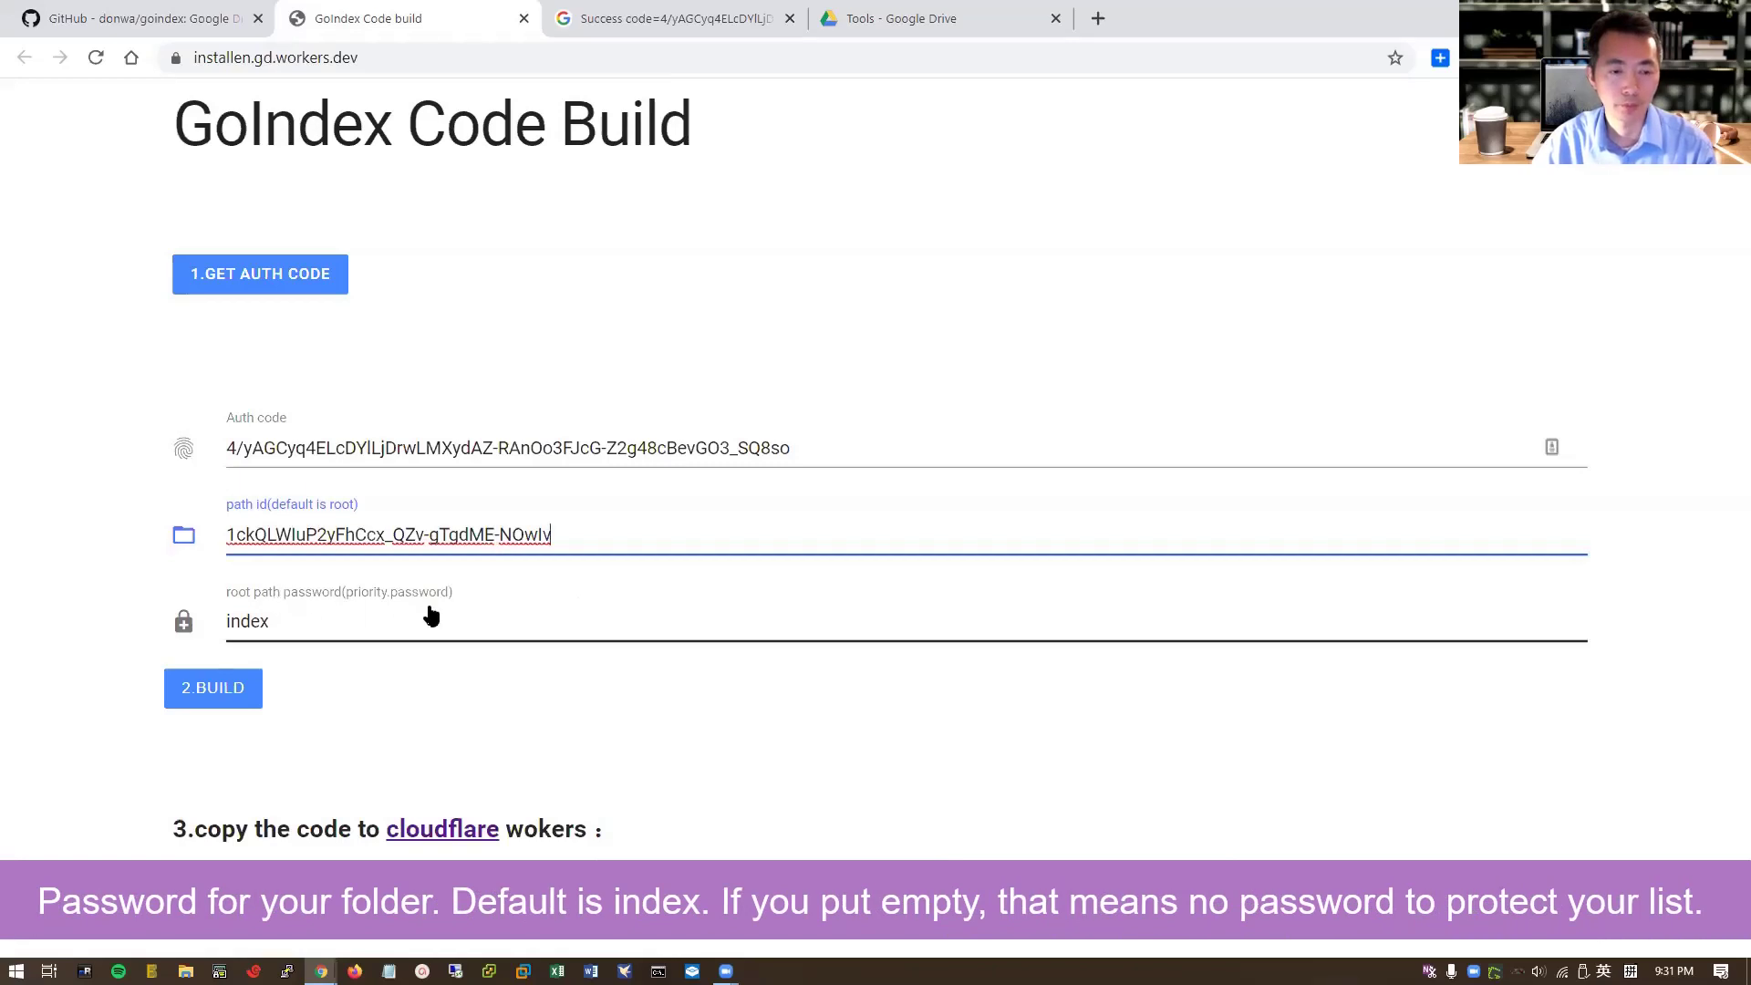
click(279, 627)
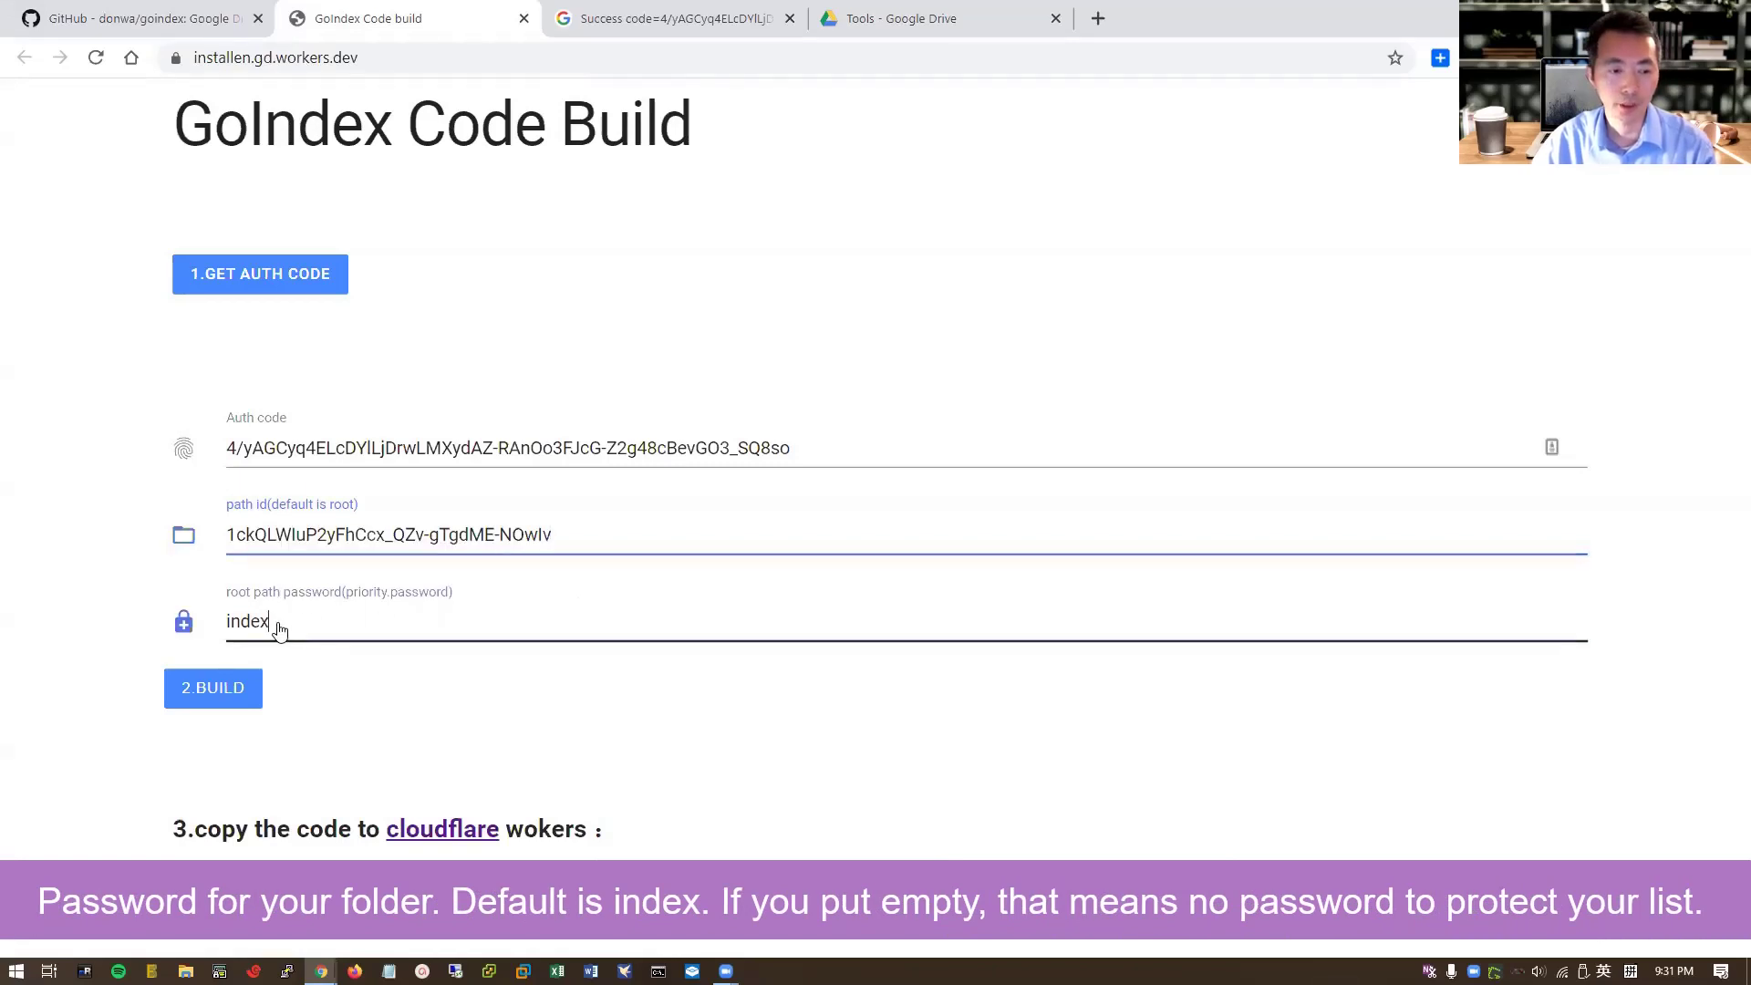
click(230, 695)
scroll(388, 677, down, 3)
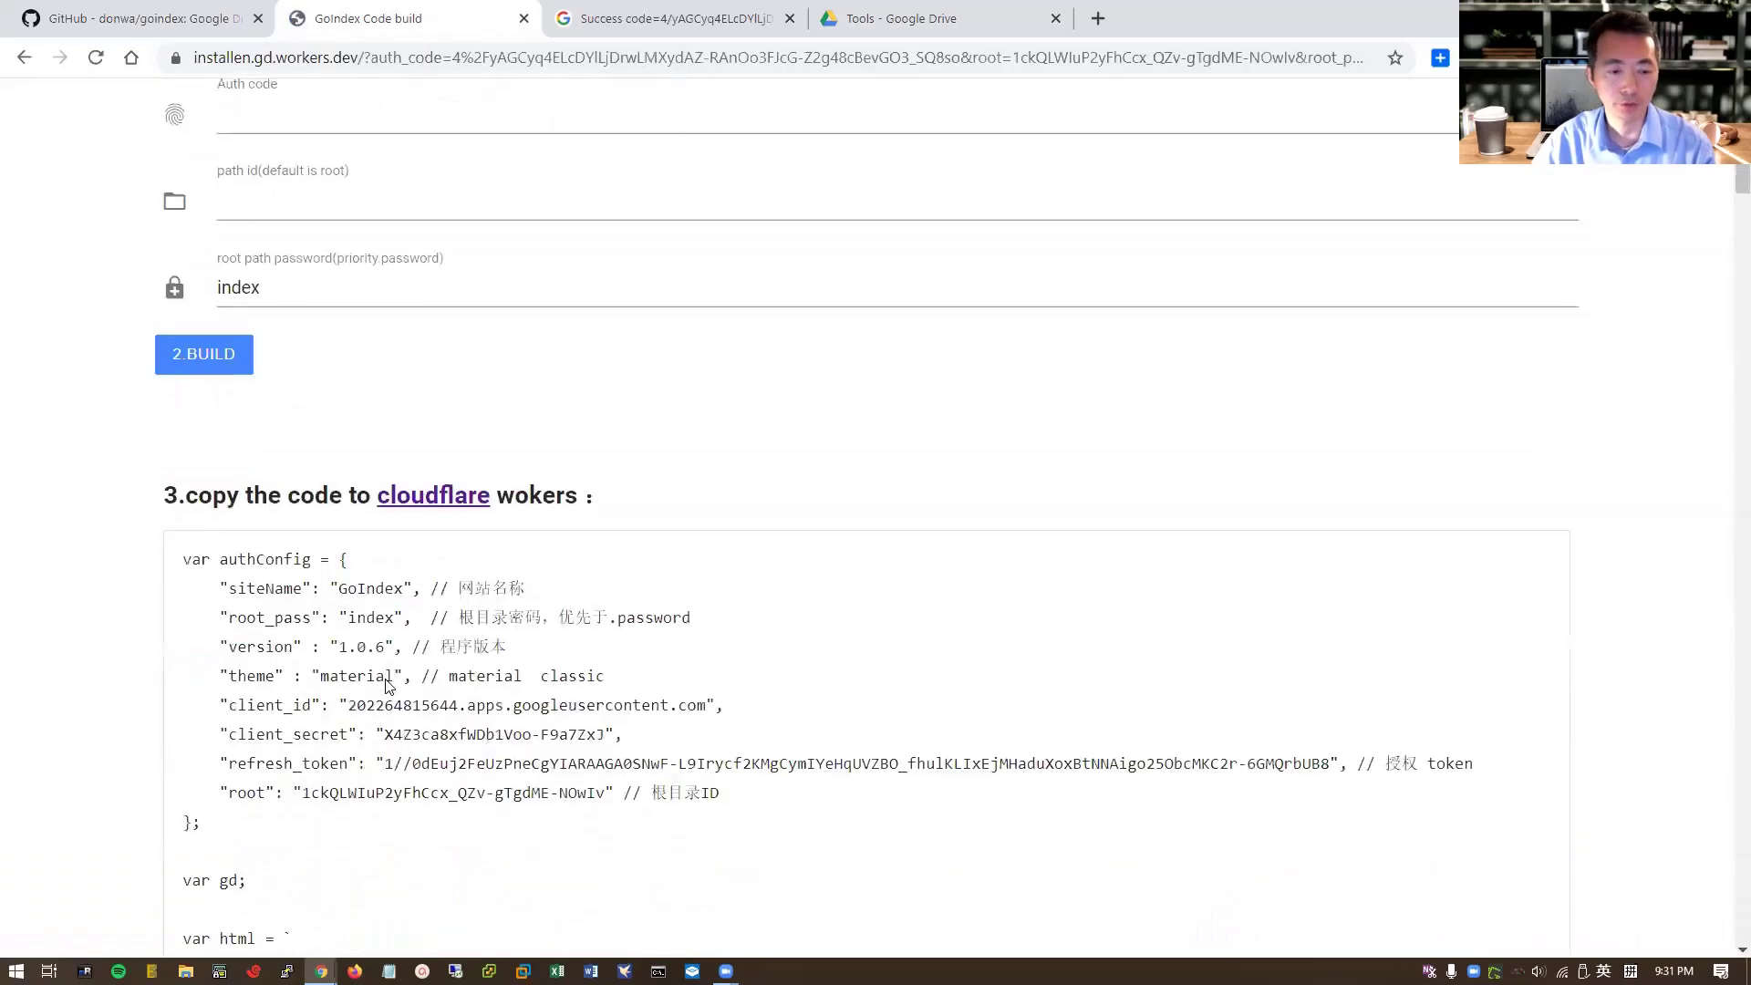
scroll(387, 677, down, 1)
drag(182, 445, 518, 701)
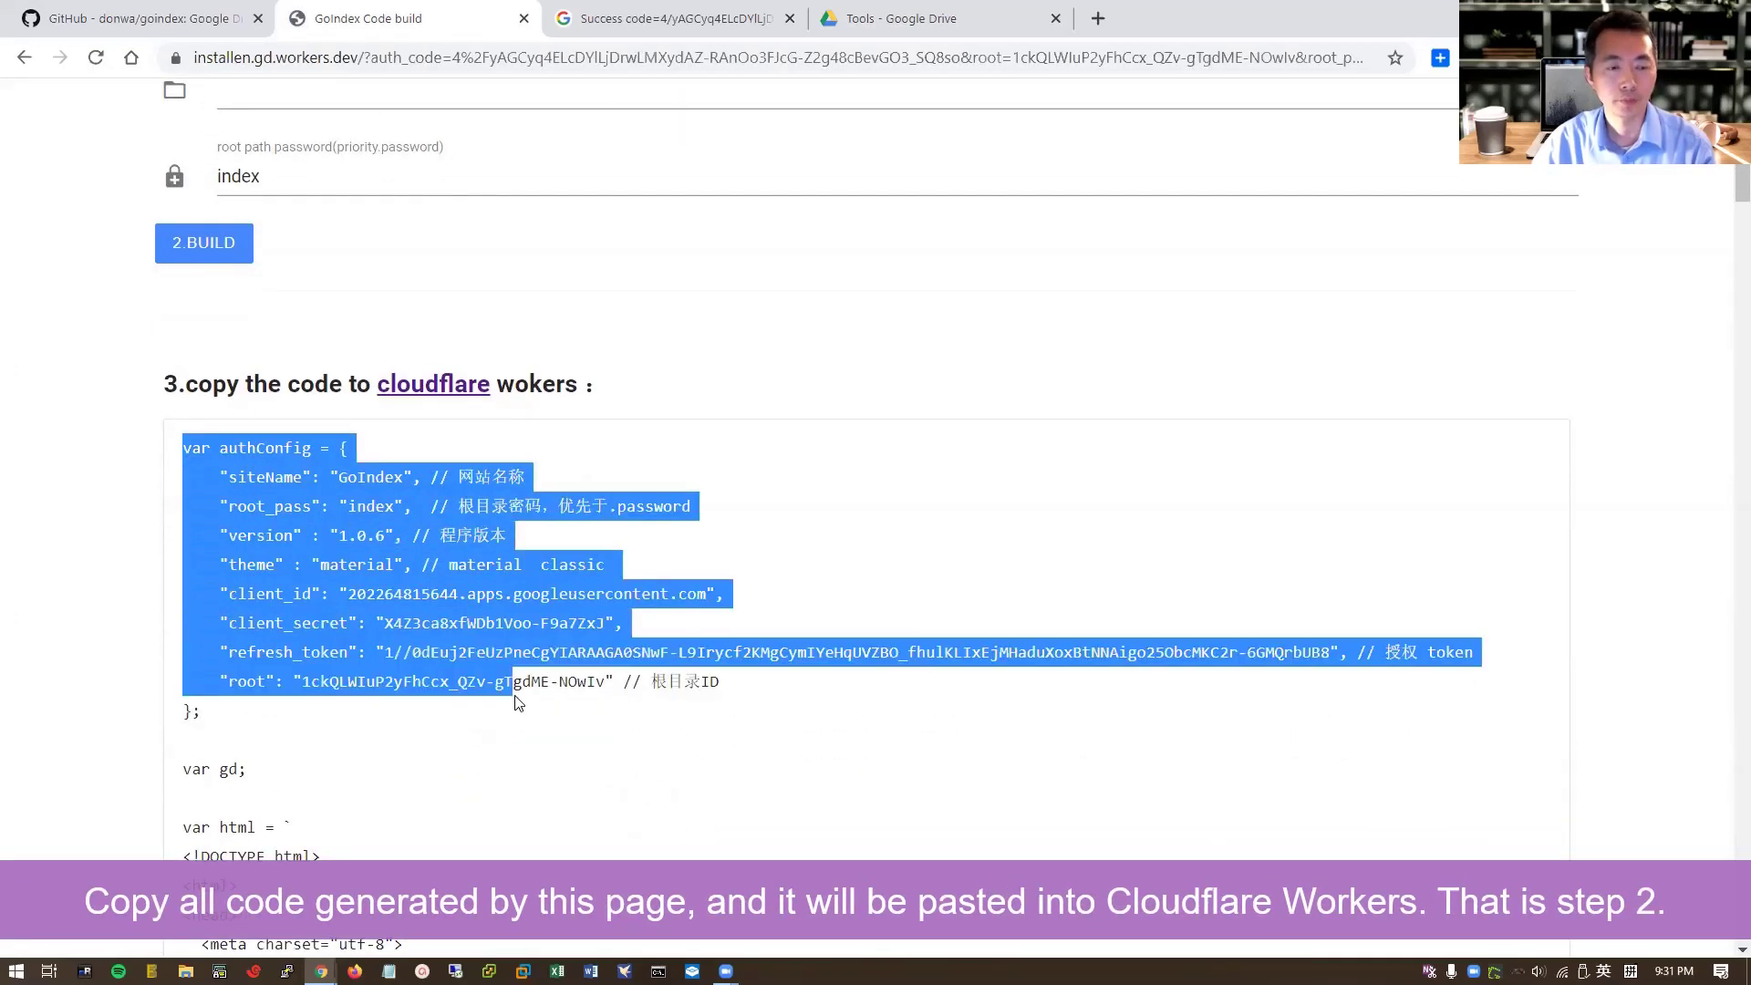
scroll(518, 700, down, 5)
scroll(517, 700, down, 5)
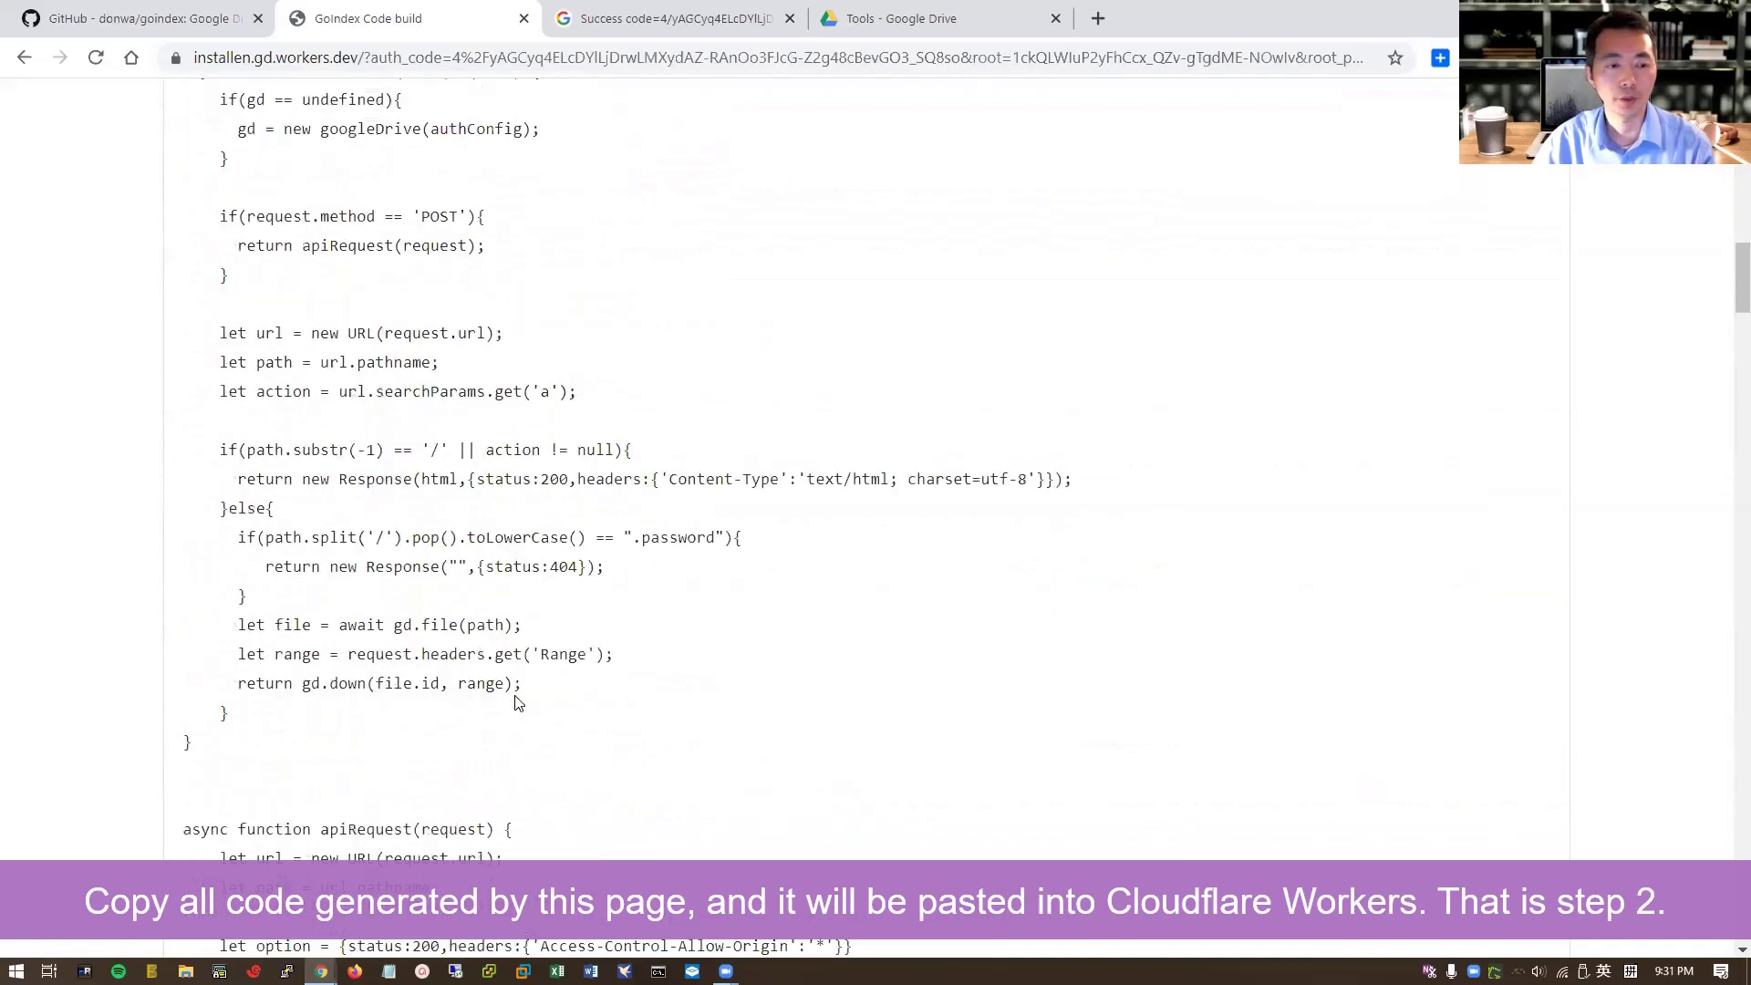
scroll(517, 701, up, 5)
scroll(517, 701, up, 5)
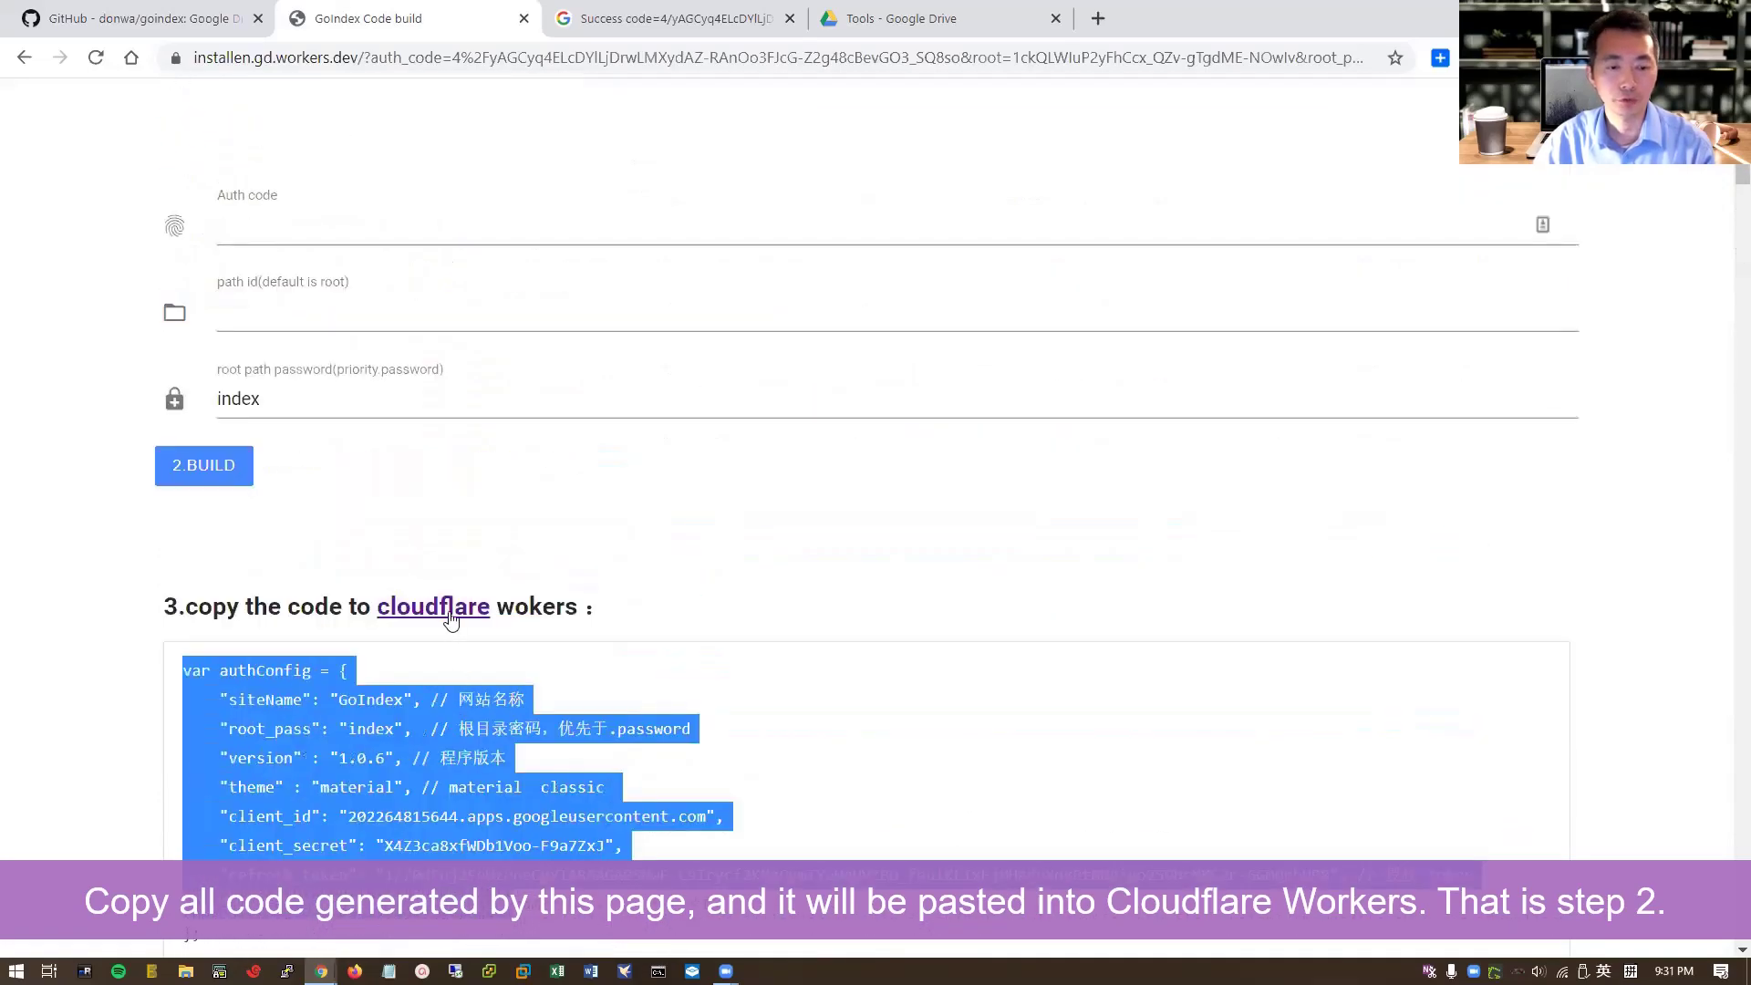
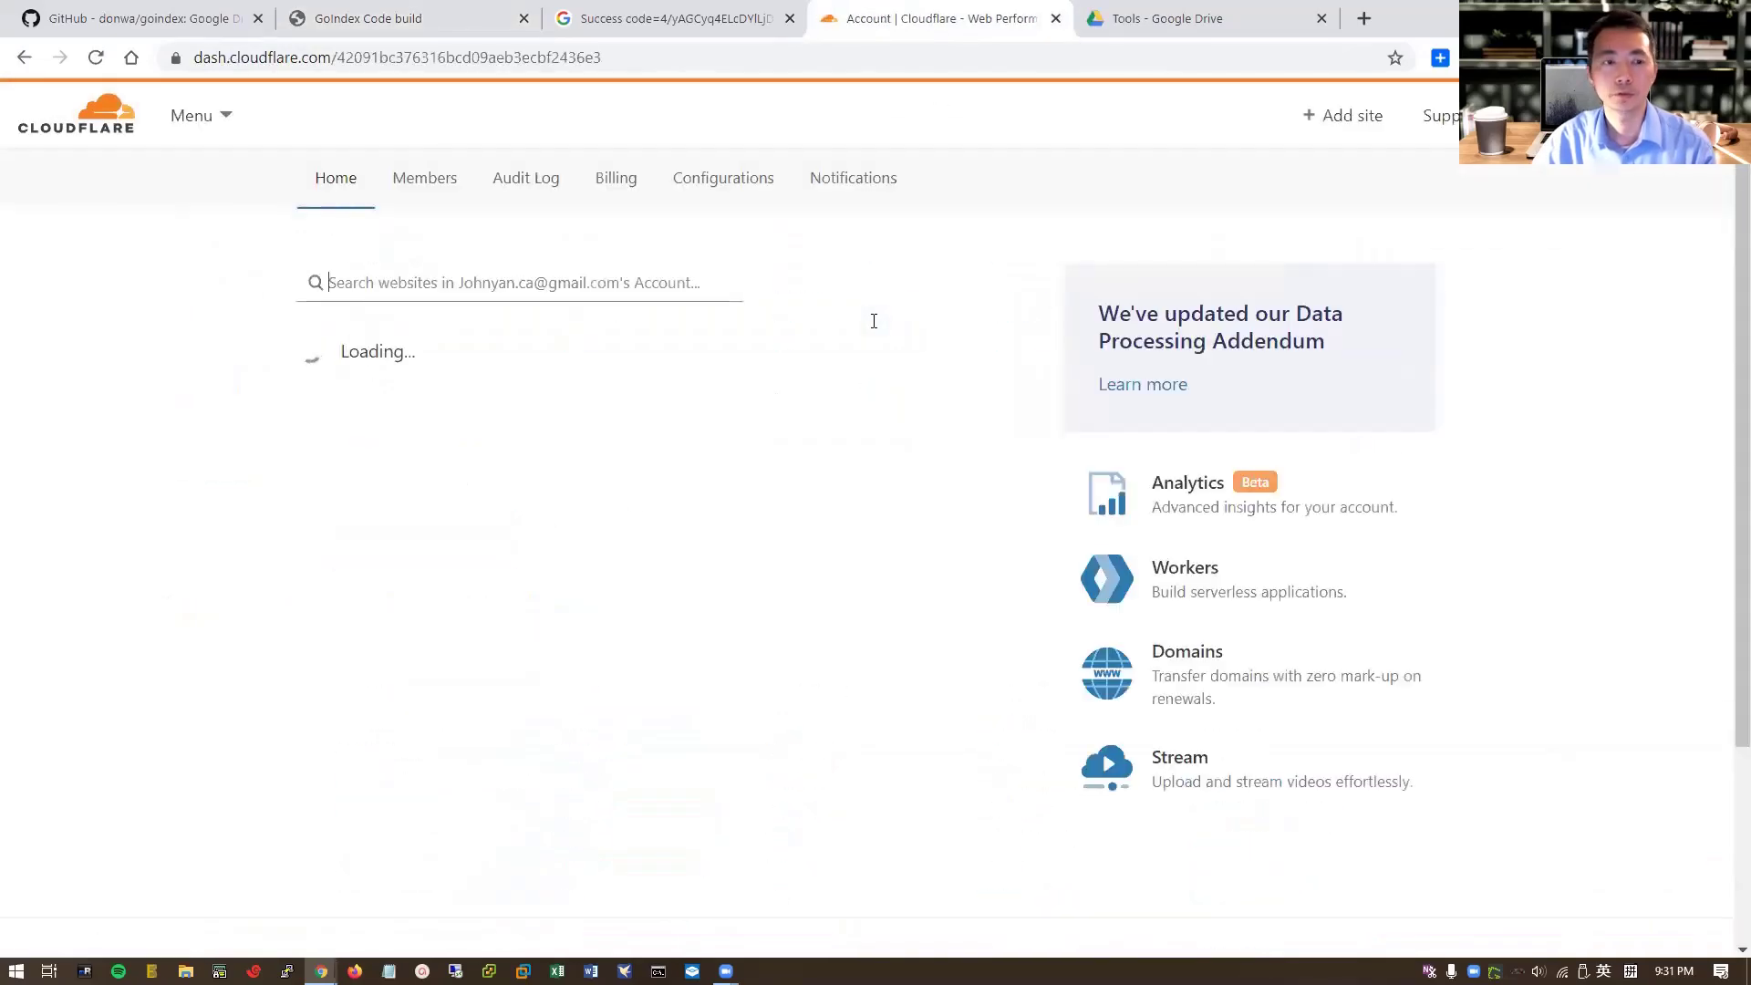
Step: Create a new Worker on the Free Workers plan and start renaming it to gd
click(1177, 575)
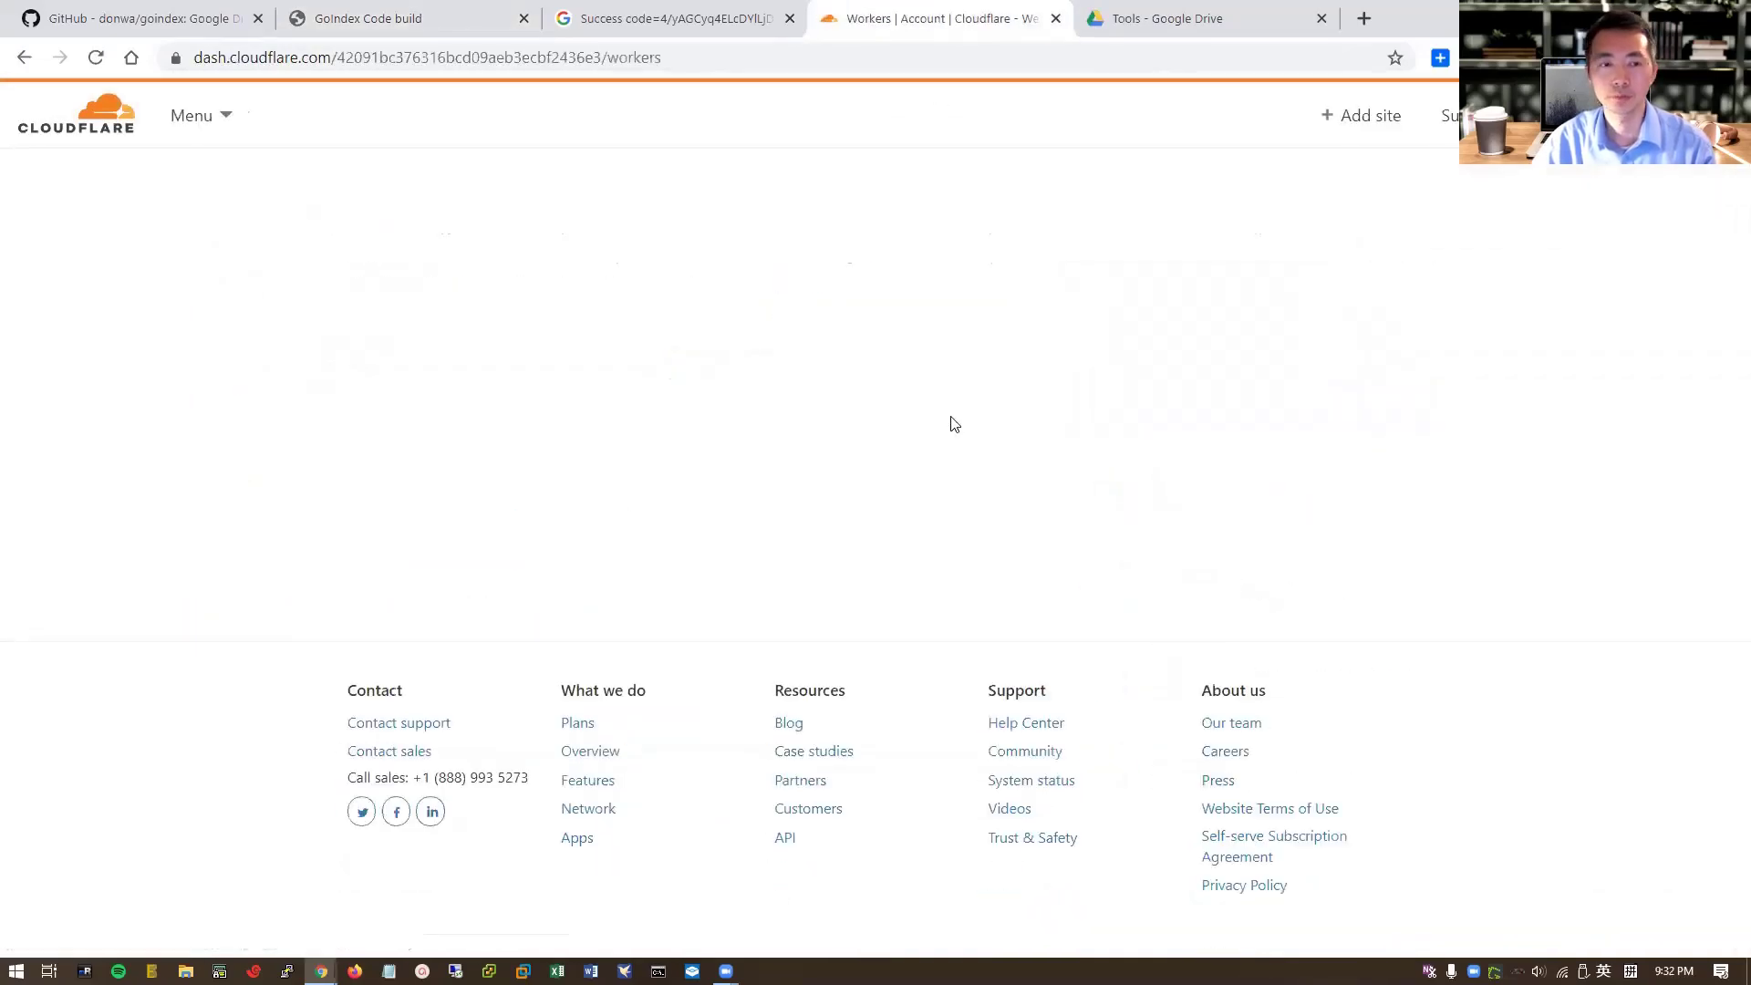
click(626, 873)
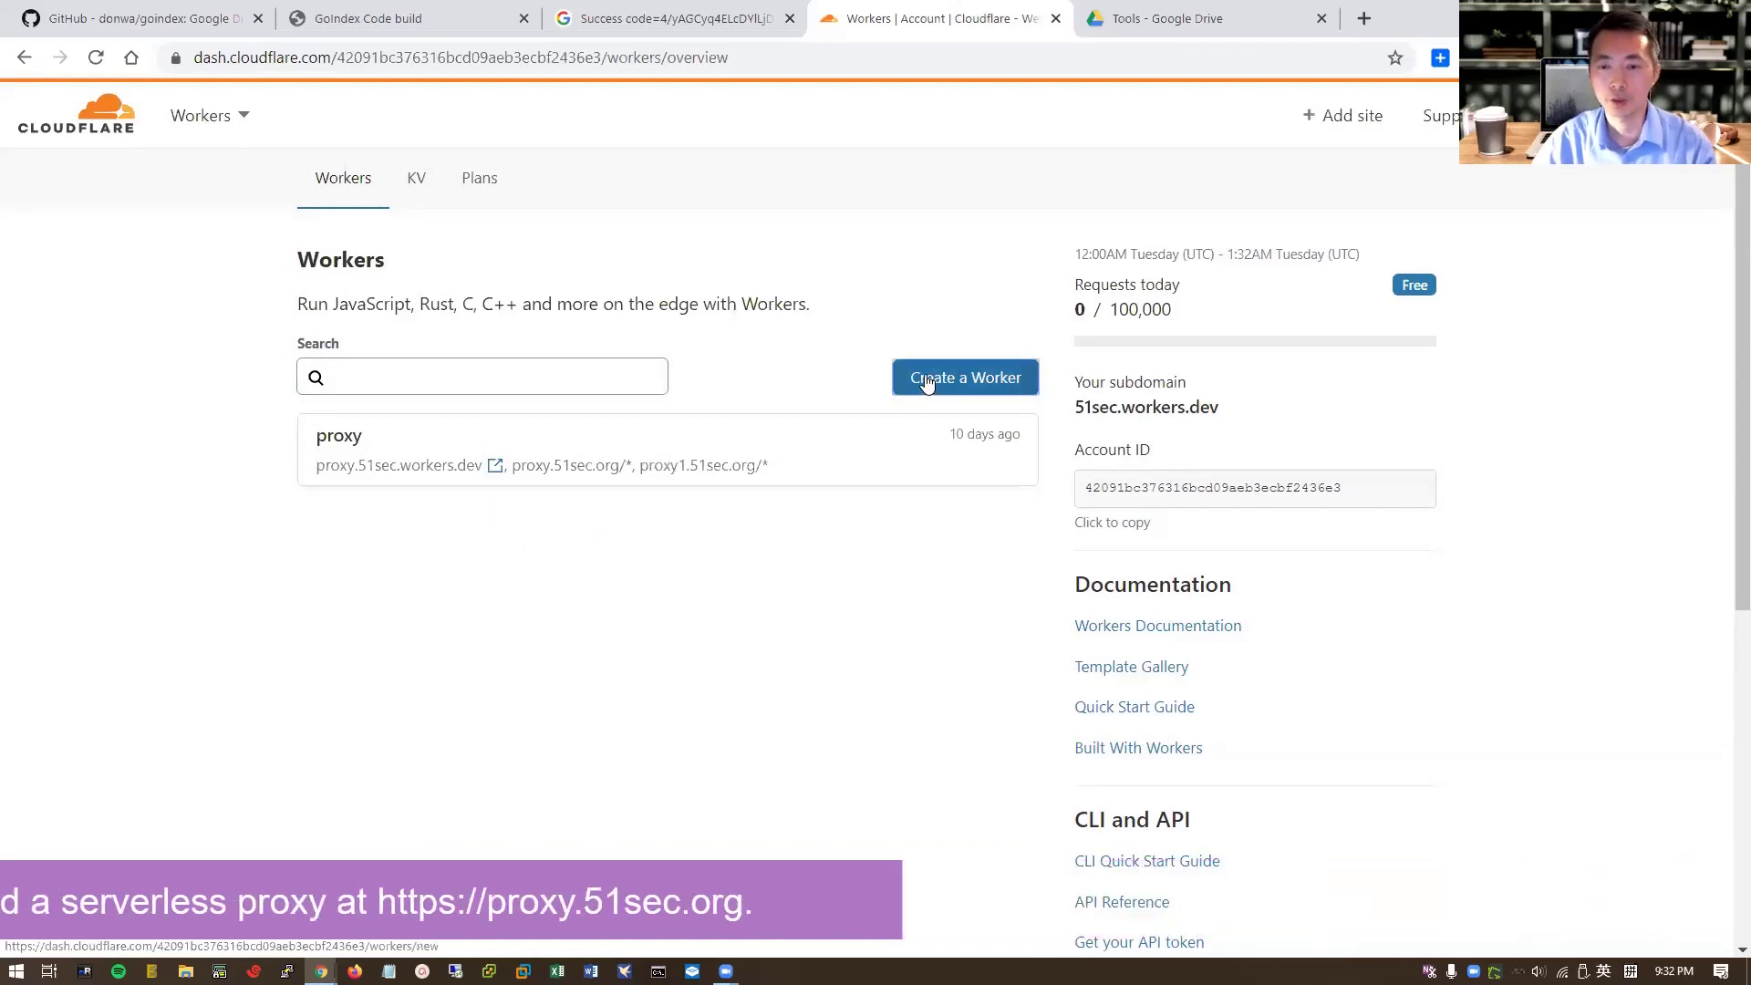
click(966, 379)
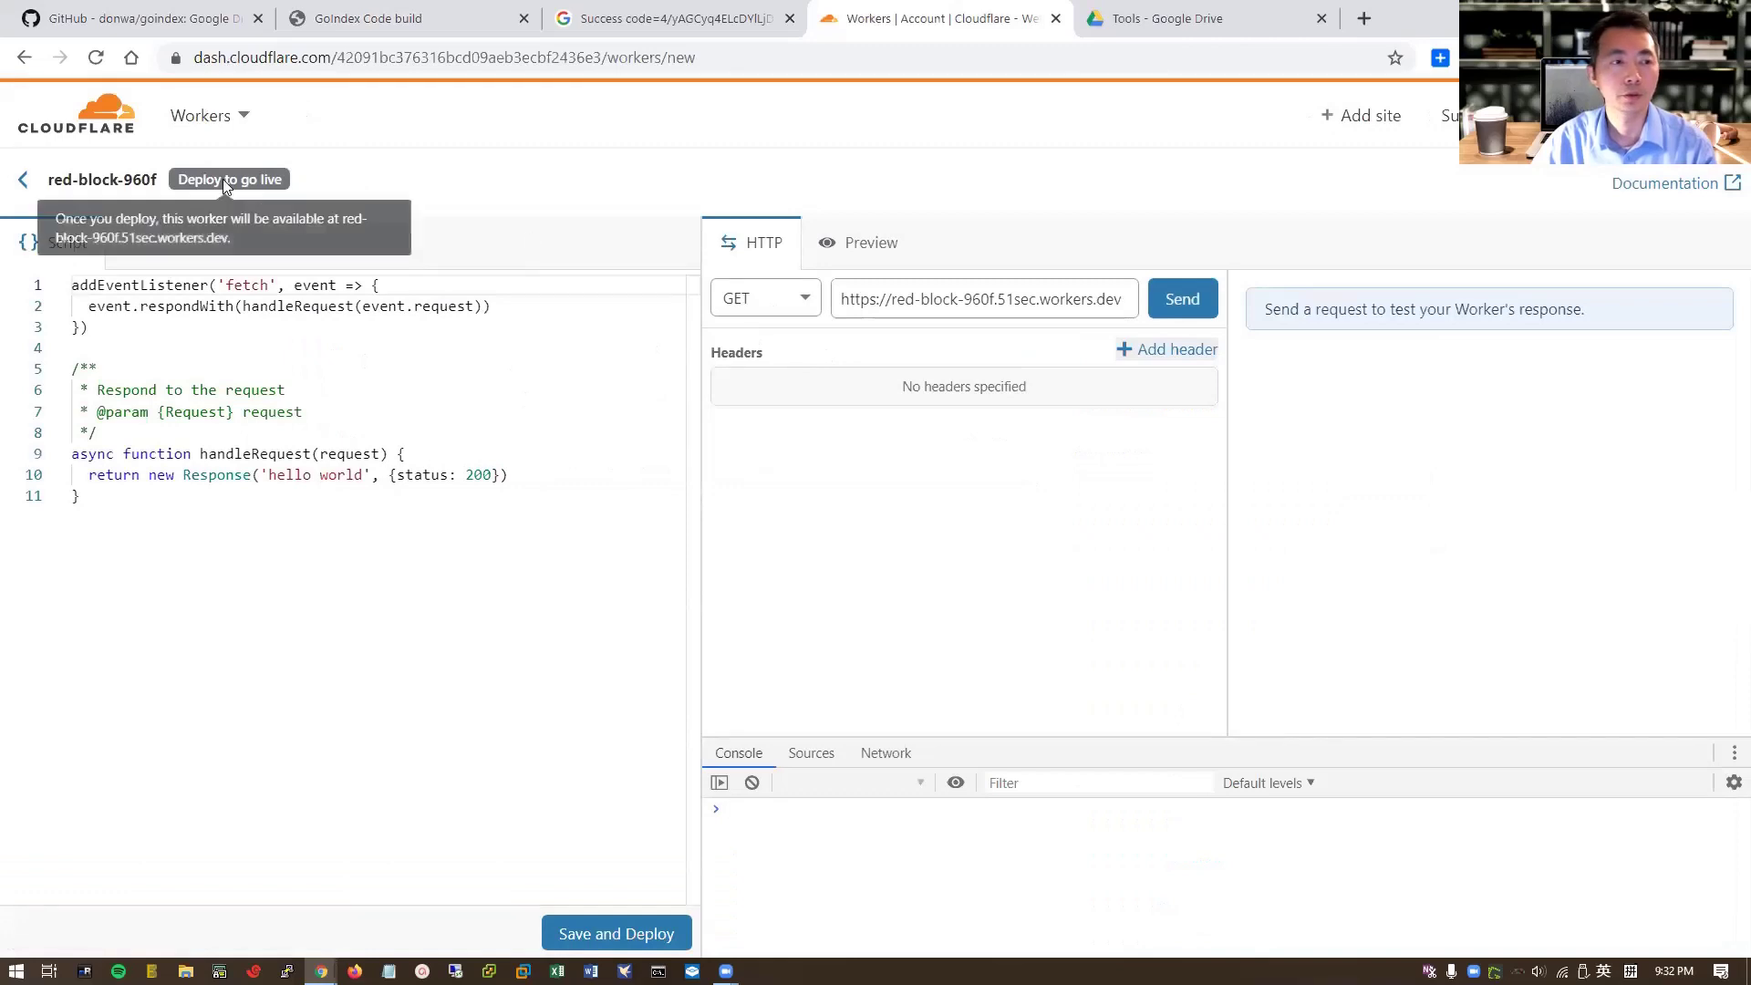
click(101, 180)
text(gd)
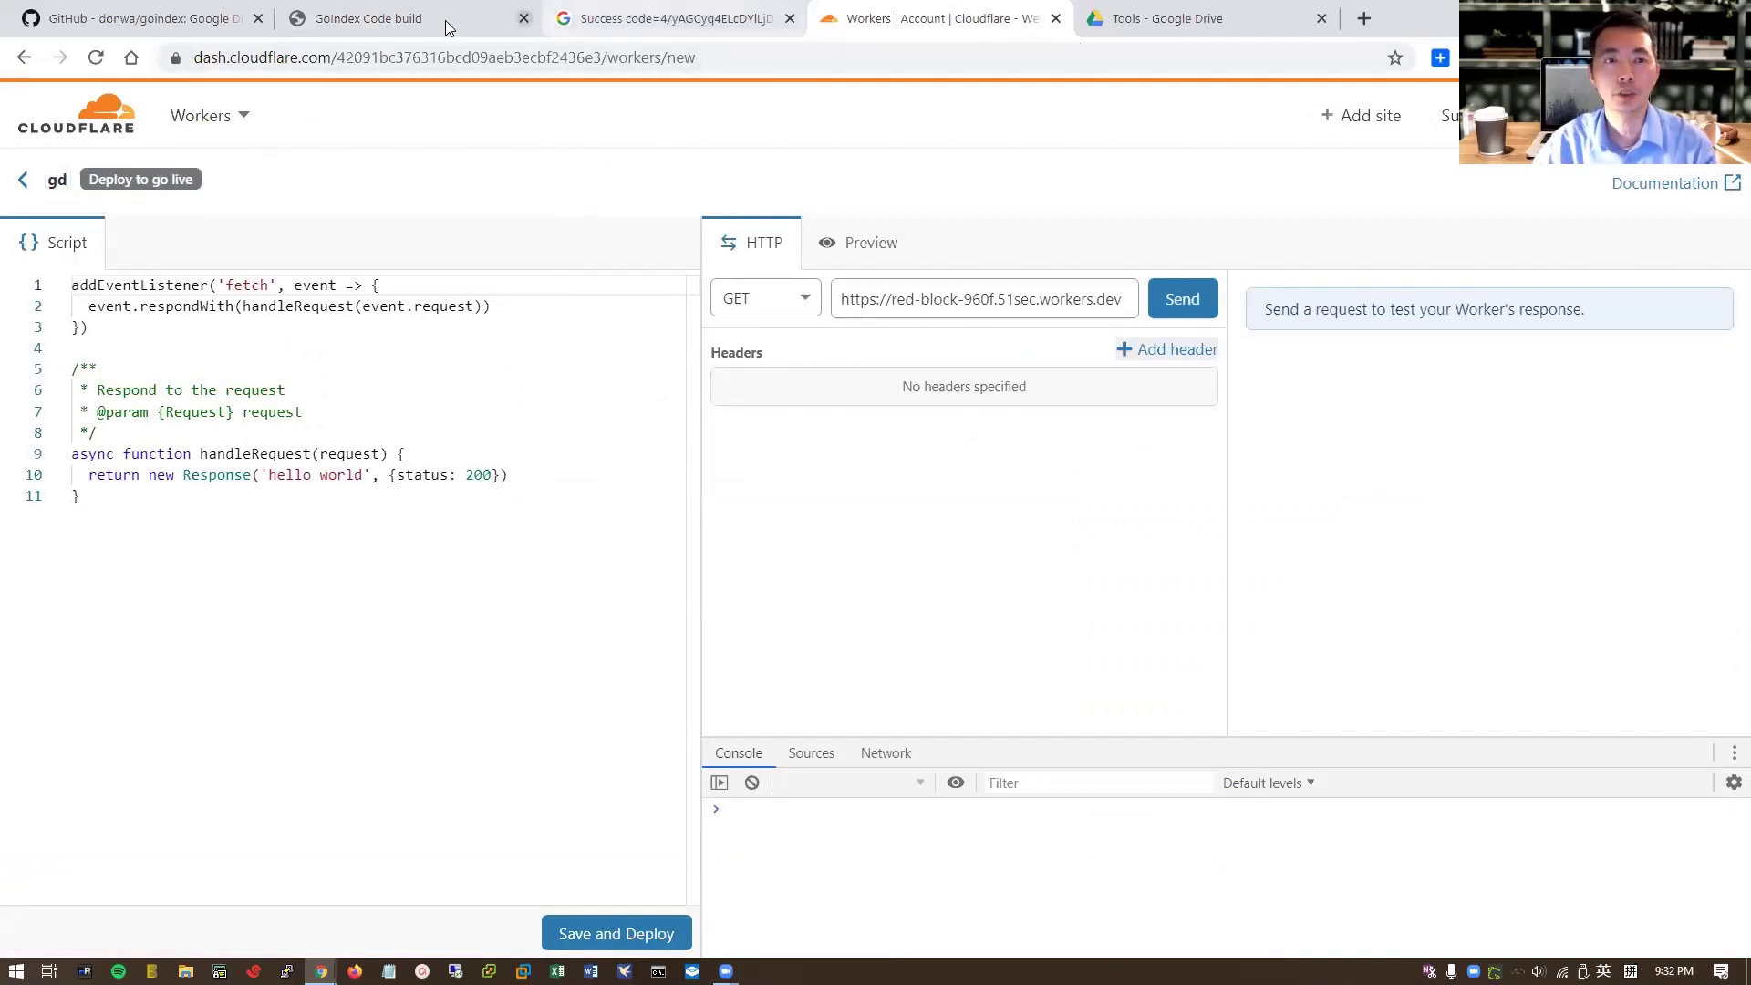
Step: Replace the worker's default script with the GoIndex code from the build page
click(369, 18)
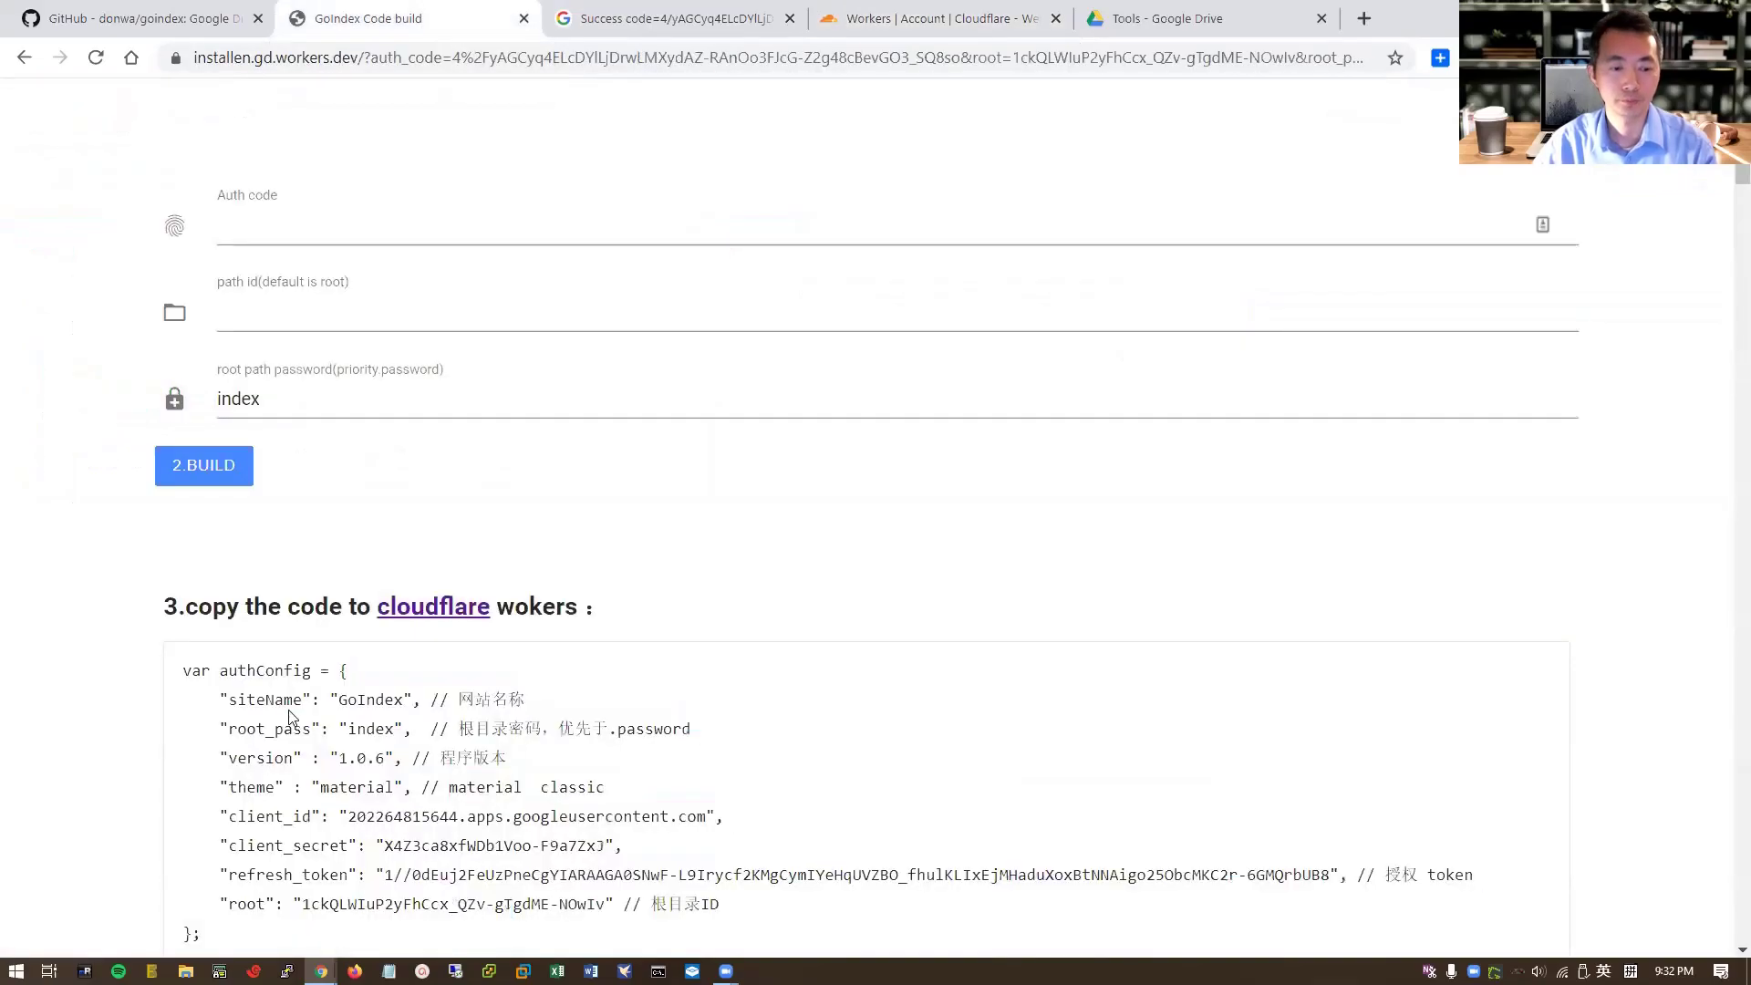
mouse_move(183, 668)
mouse_down()
mouse_move(876, 958)
mouse_move(1660, 813)
mouse_move(1659, 904)
mouse_up()
click(930, 18)
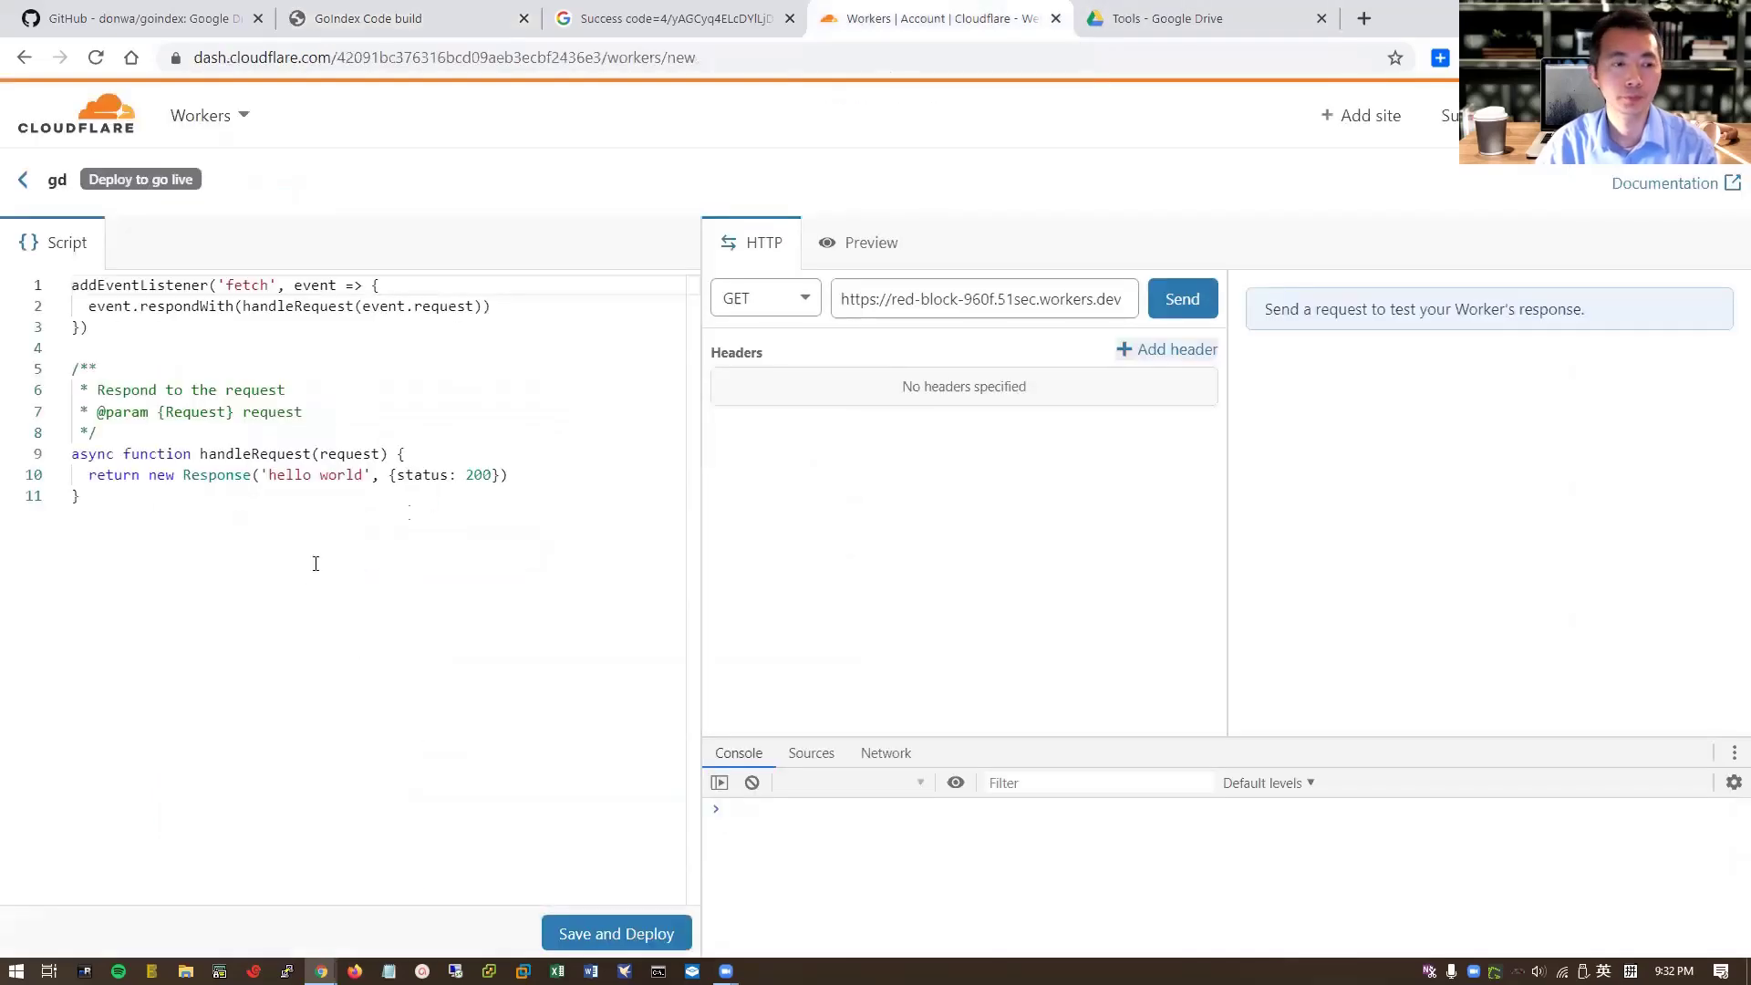
click(304, 574)
key(ctrl+a)
key(ctrl+v)
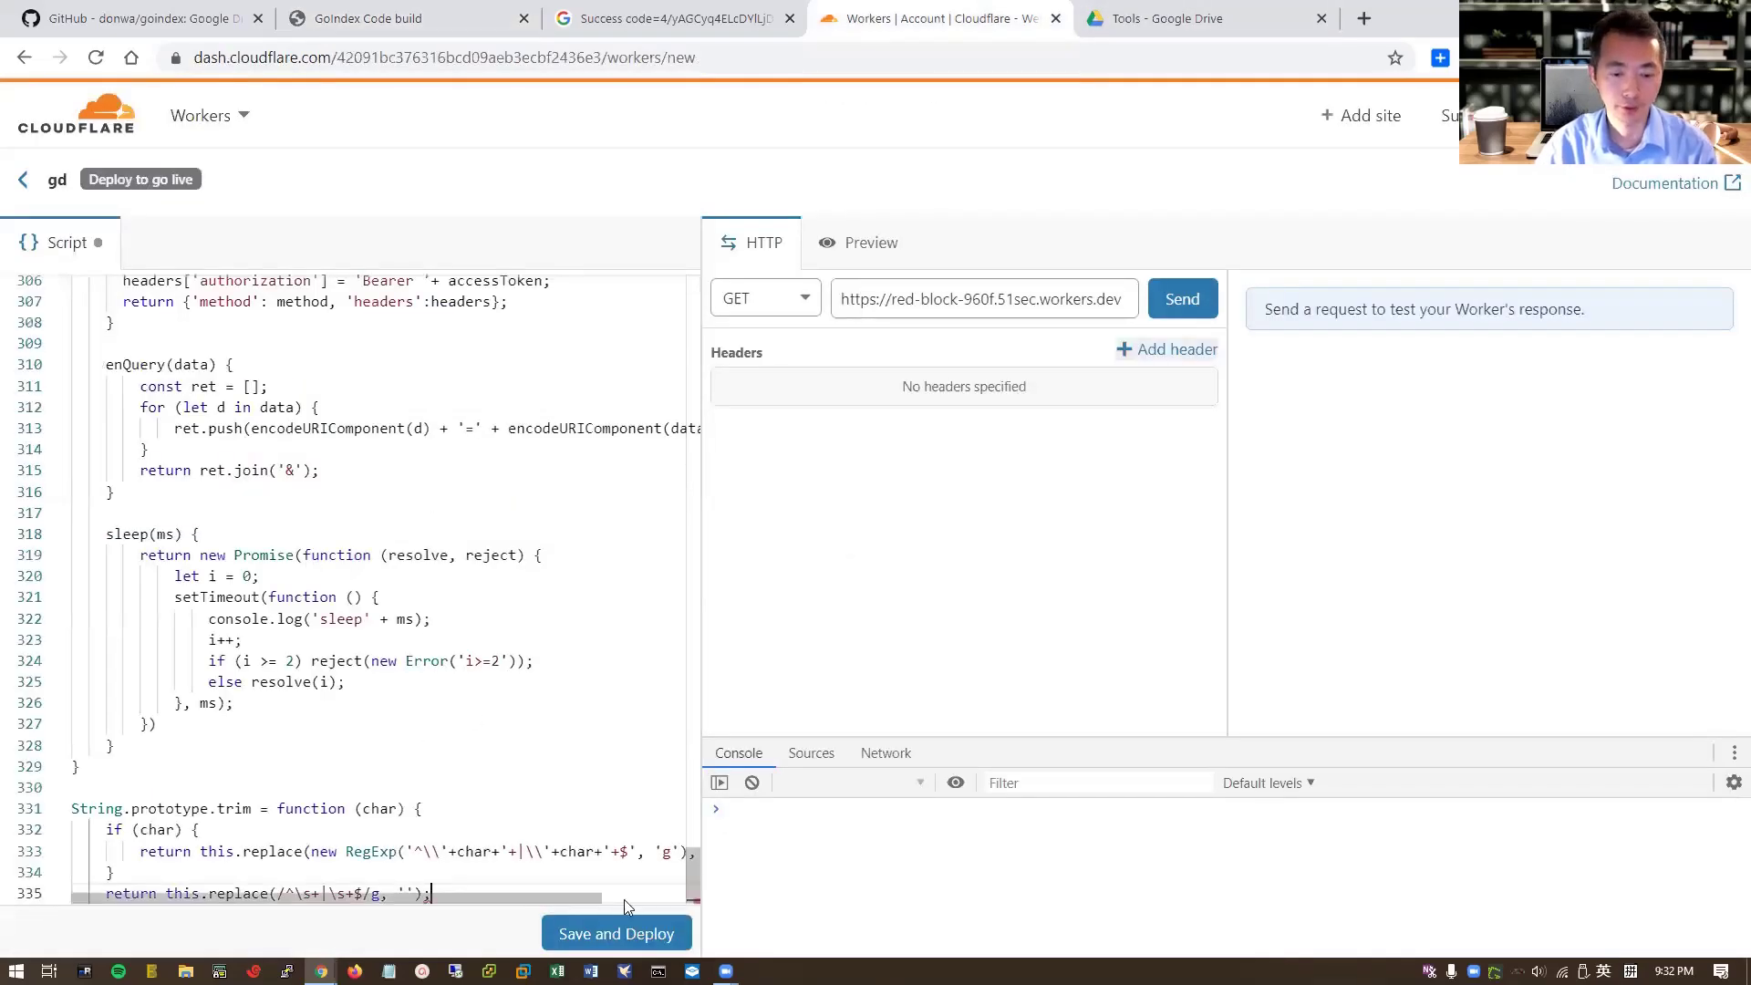
Step: Save and deploy the gd worker, then redeploy the corrected script
click(617, 933)
click(1031, 613)
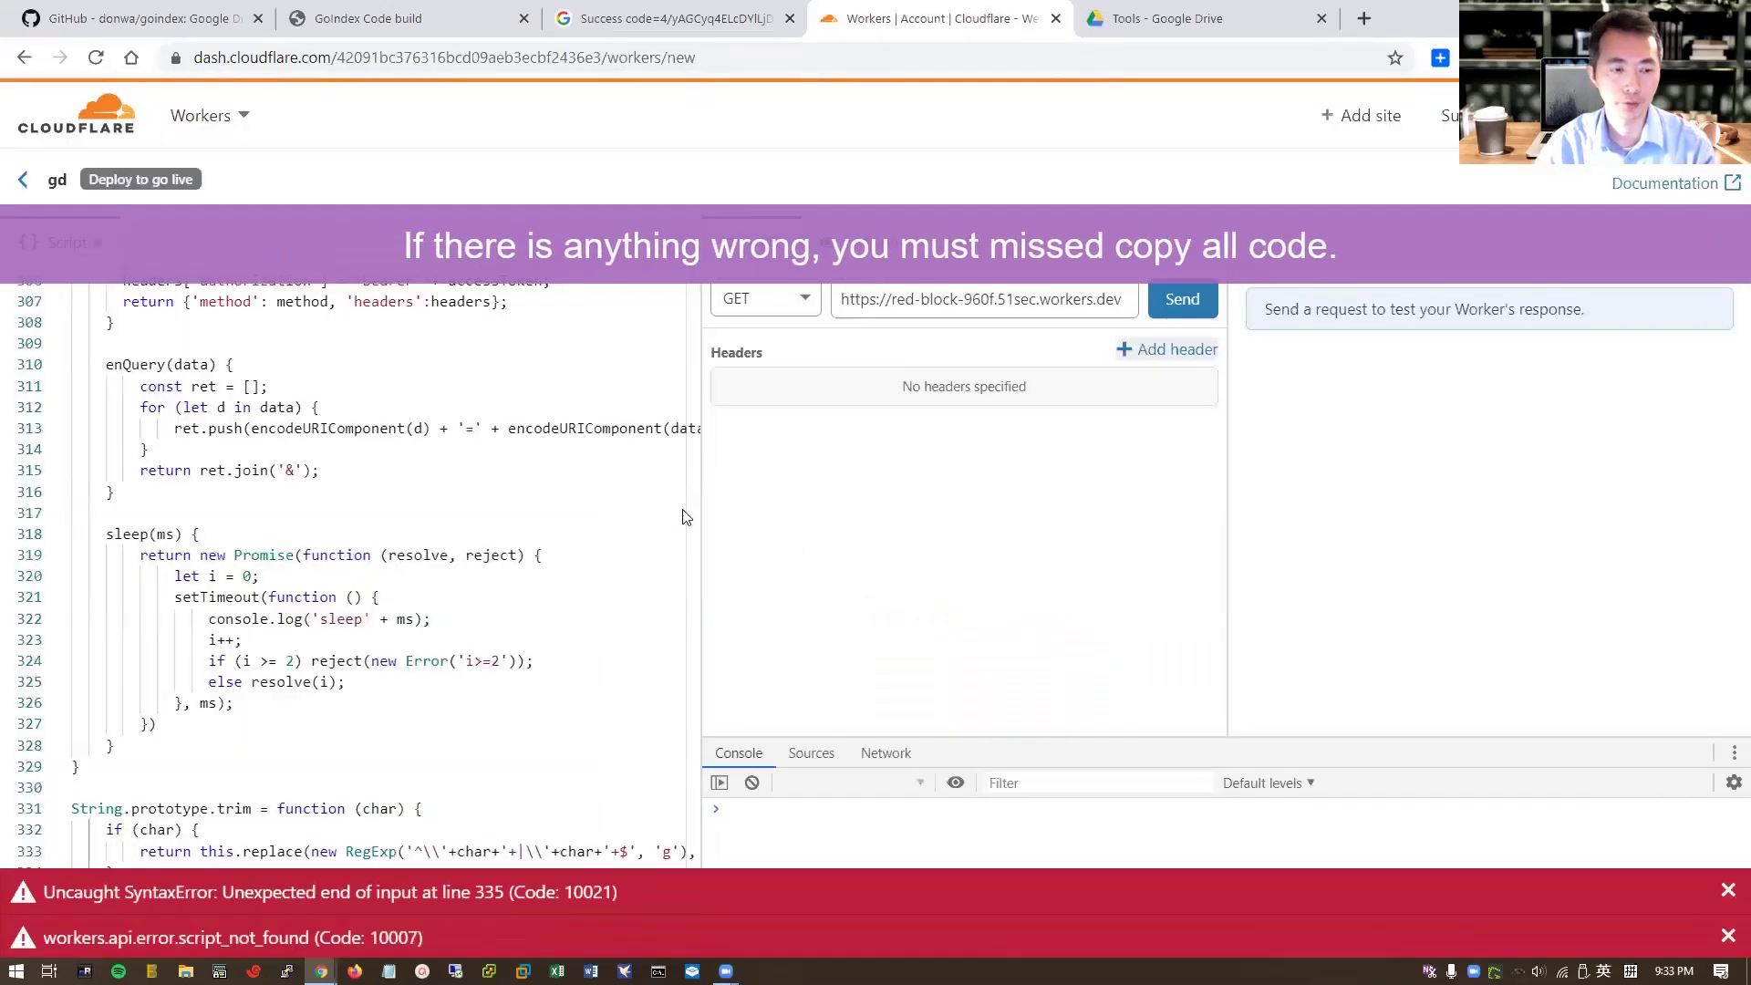
scroll(547, 549, up, 5)
scroll(547, 547, up, 5)
scroll(547, 548, up, 5)
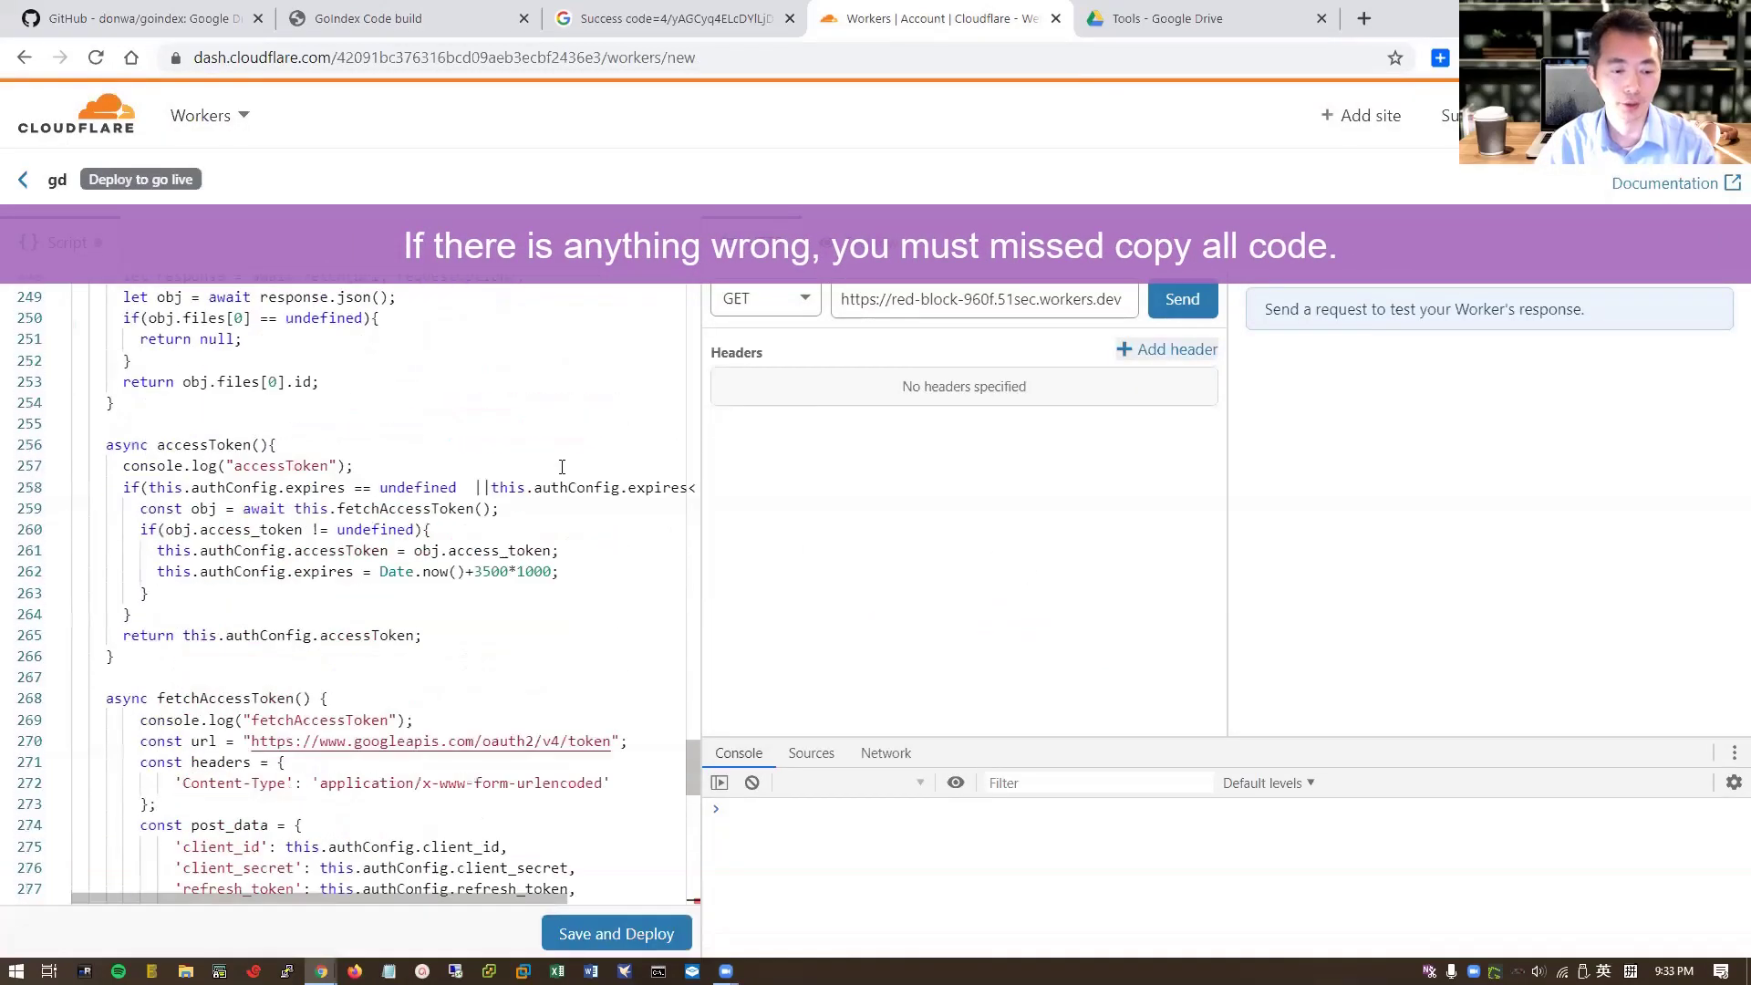
scroll(548, 547, up, 5)
scroll(549, 547, up, 5)
scroll(547, 548, up, 5)
scroll(615, 617, up, 3)
drag(692, 650, 692, 293)
scroll(410, 548, down, 4)
scroll(206, 342, down, 5)
scroll(207, 343, down, 10)
scroll(343, 480, down, 10)
scroll(479, 616, down, 10)
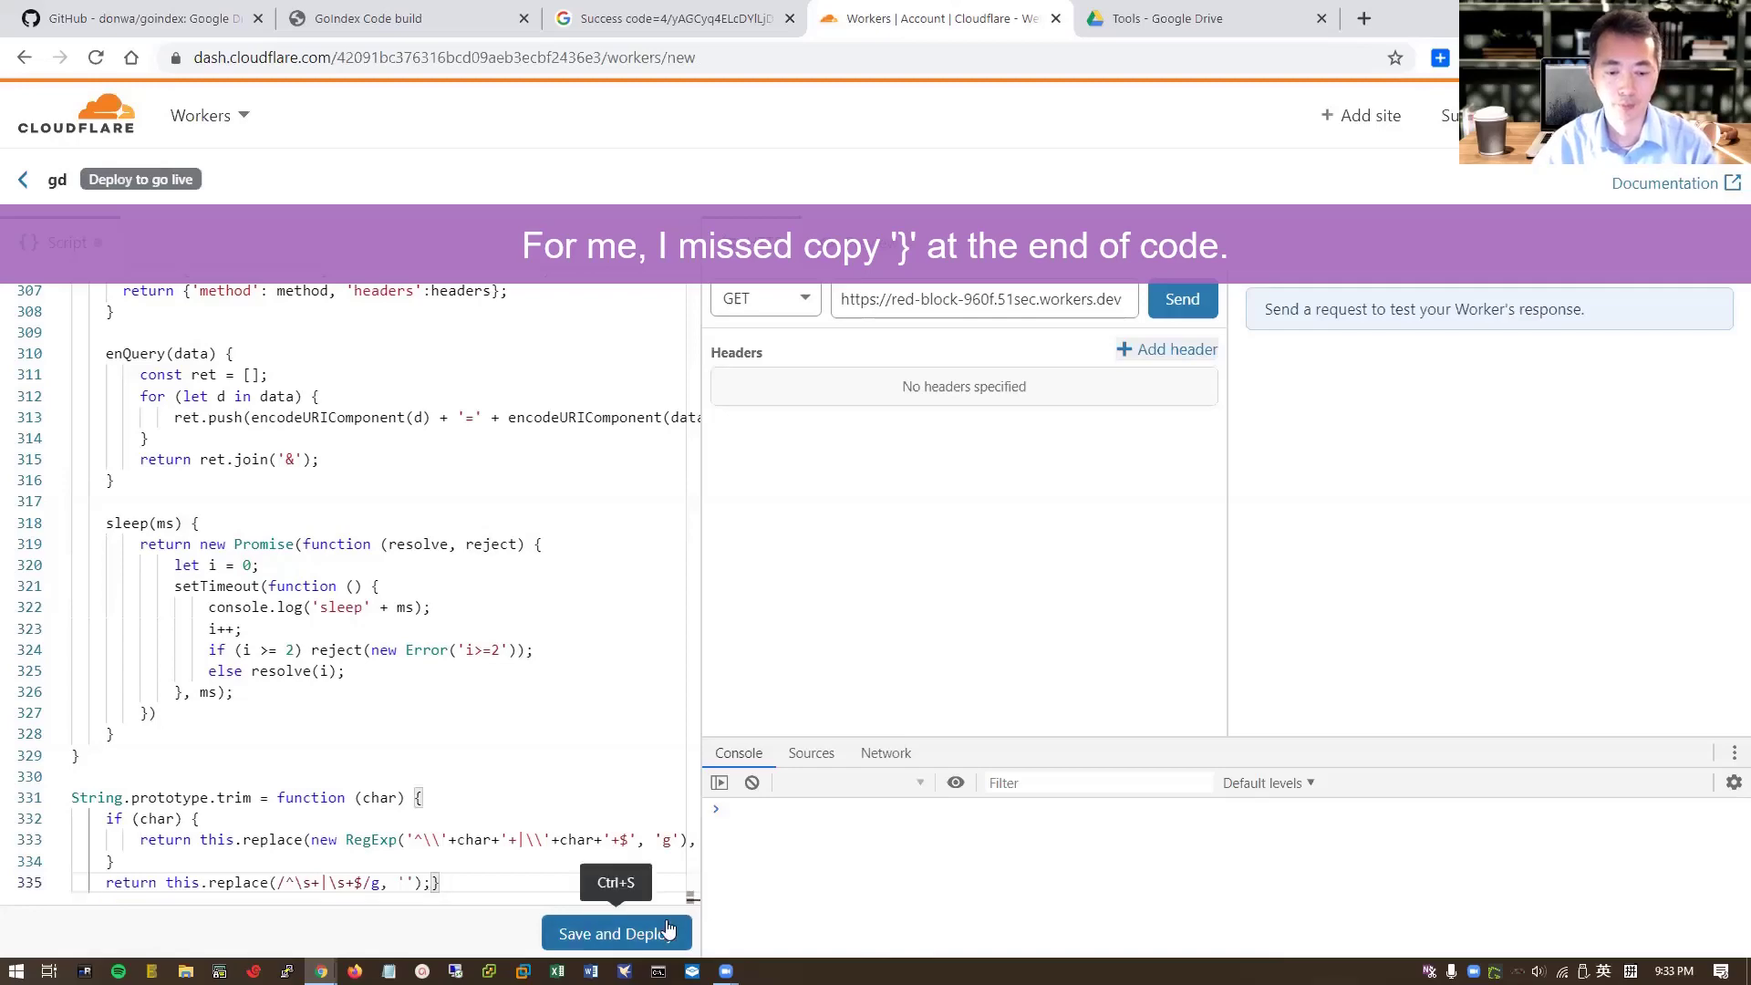
click(616, 934)
click(1032, 613)
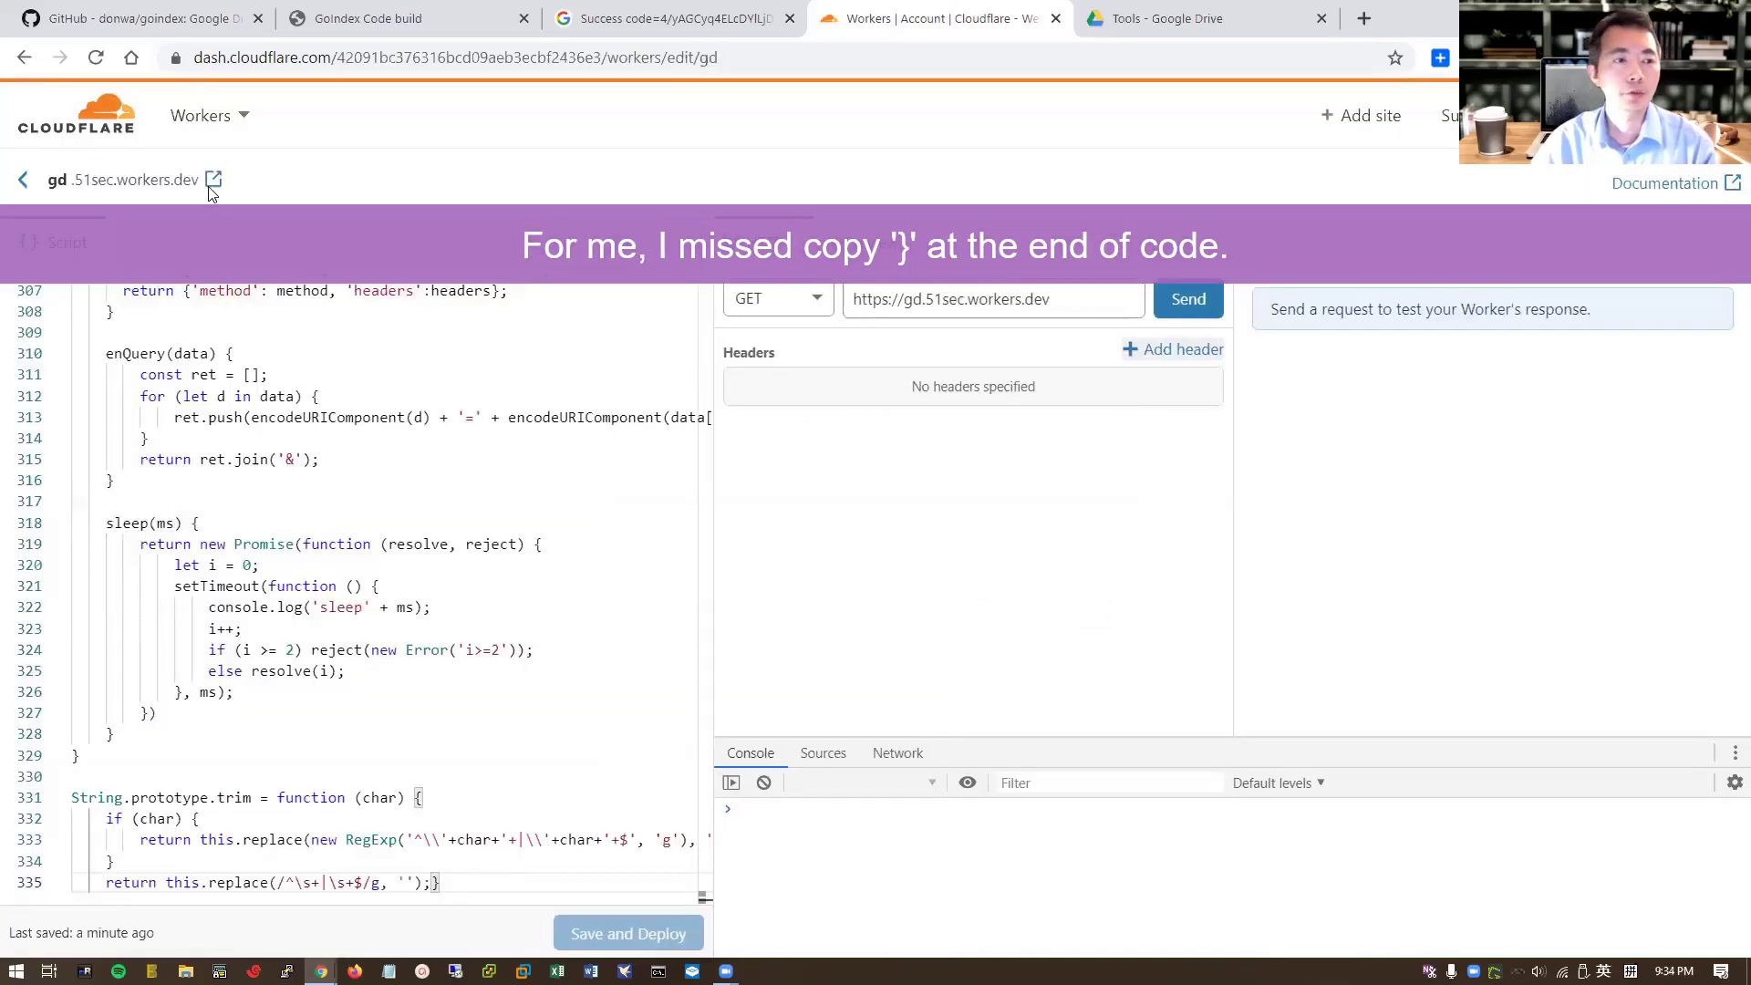
Step: Open the live gd.51sec.workers.dev site and submit the root password
click(215, 179)
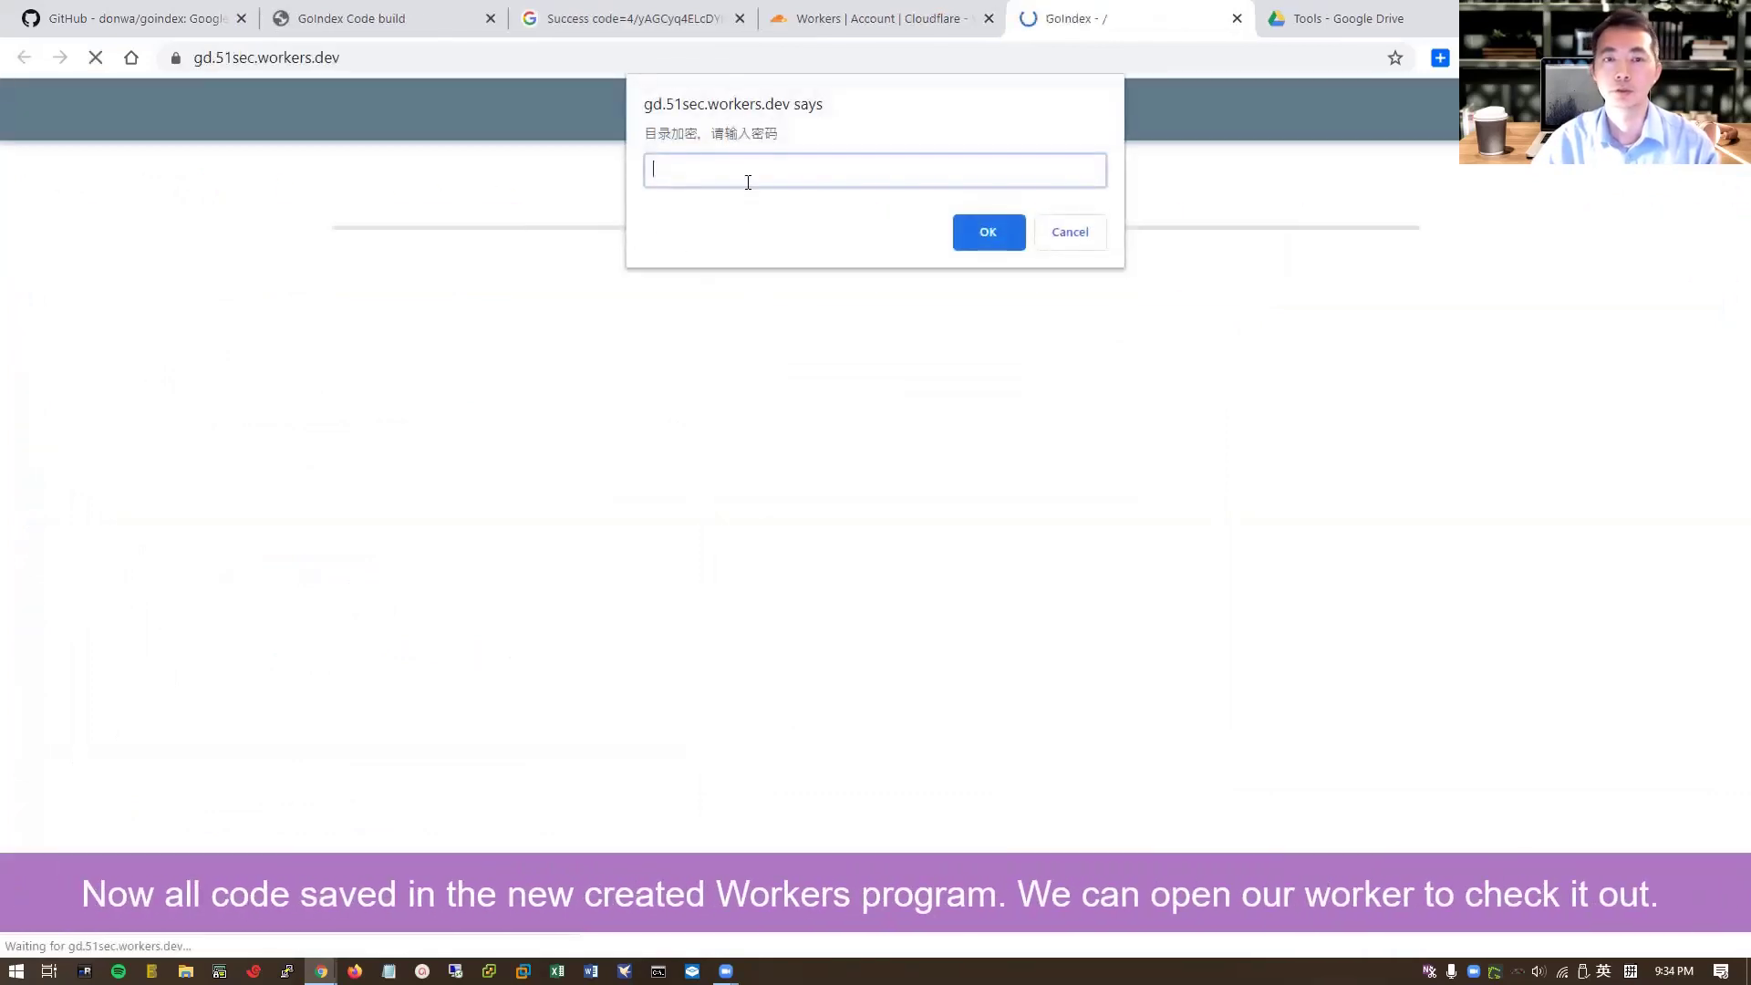
key(Return)
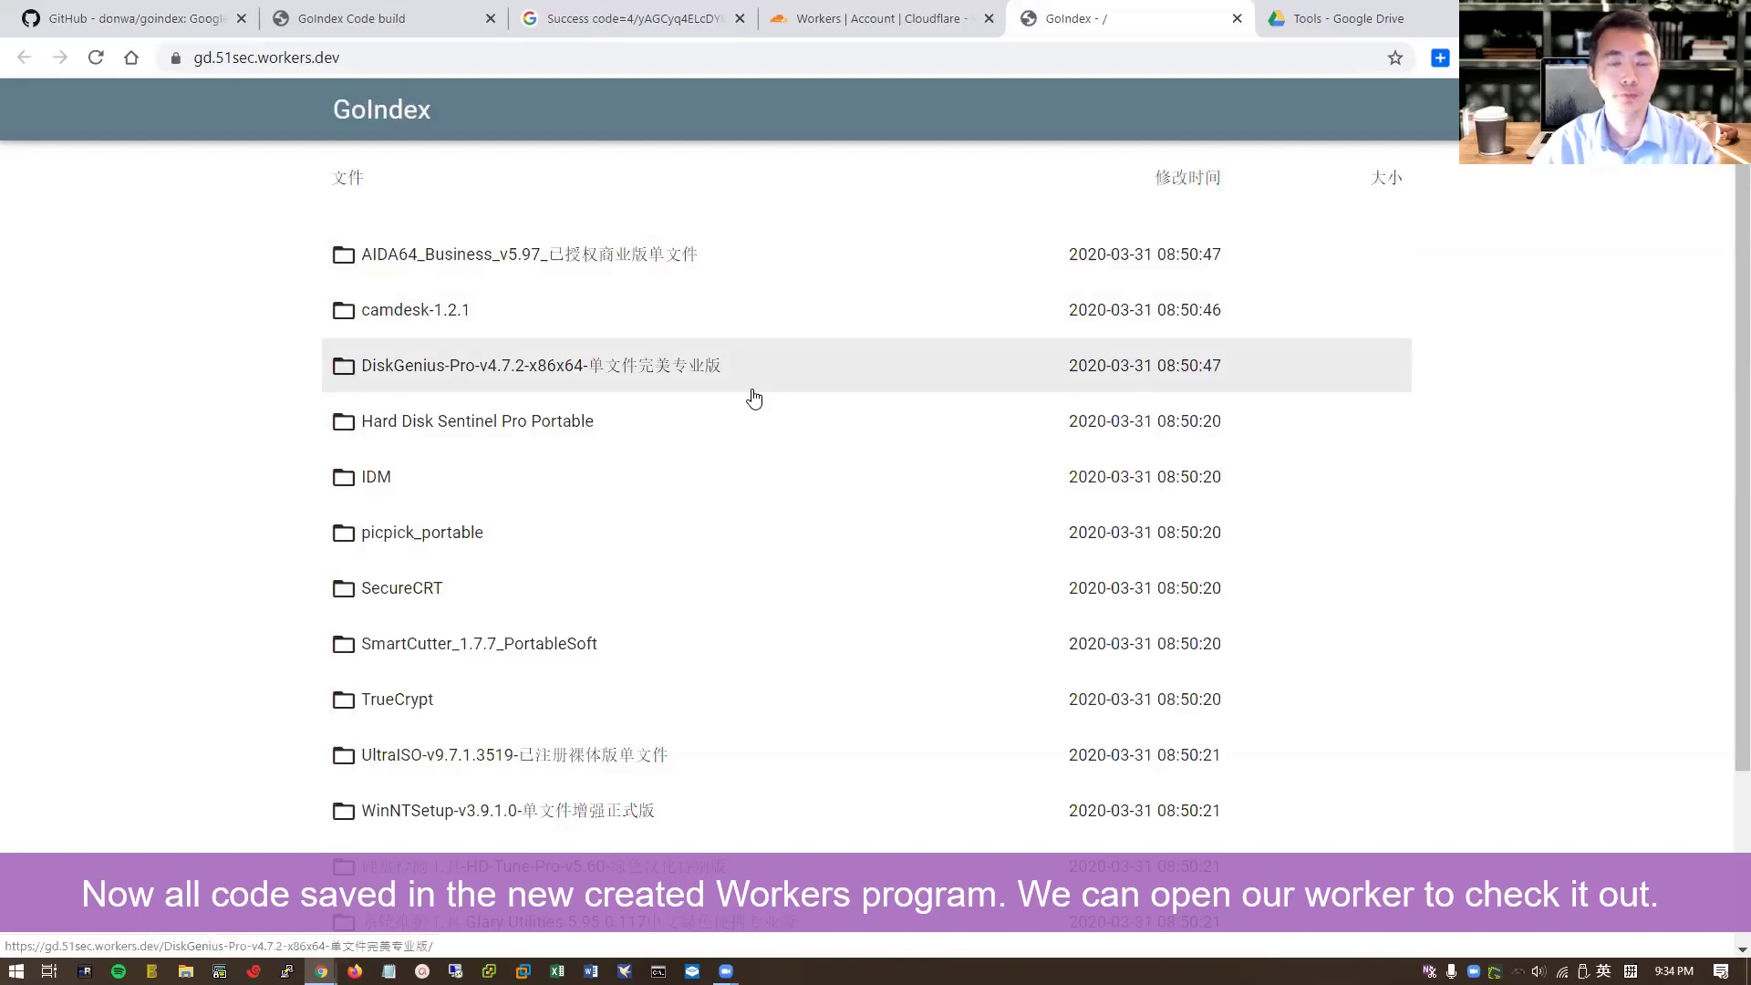
Step: Go from the worker editor back to Home and open 51sec.org's DNS records
click(899, 24)
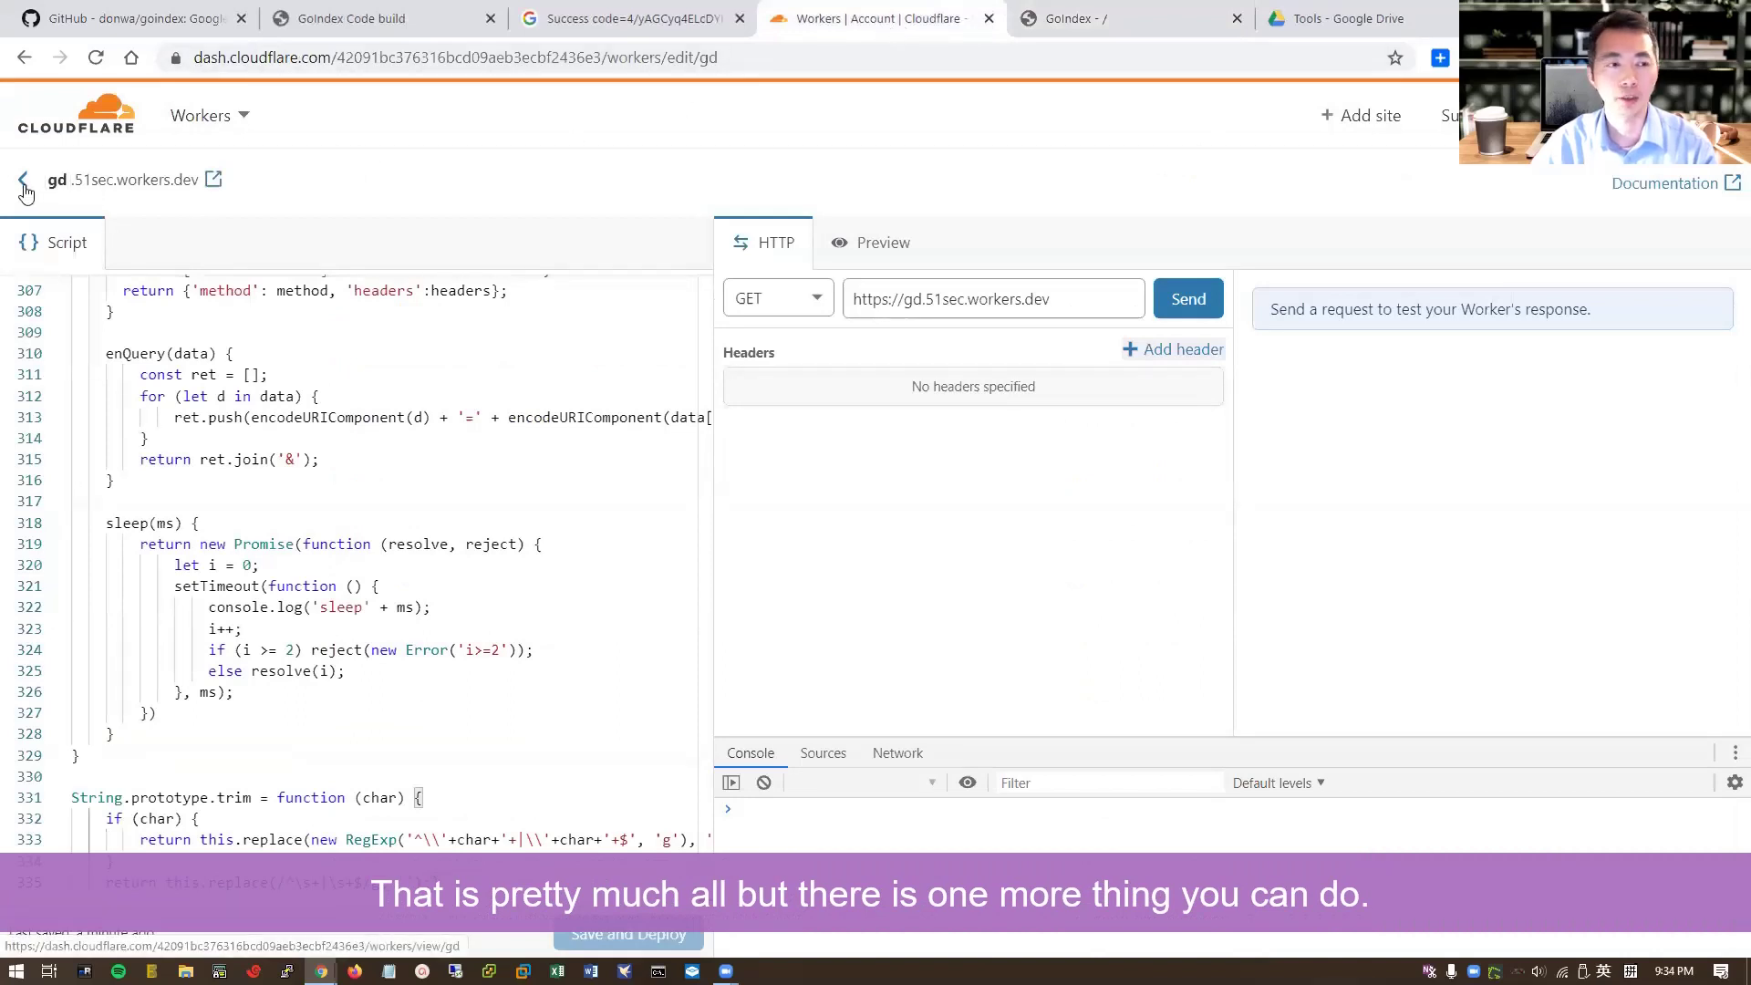
click(25, 187)
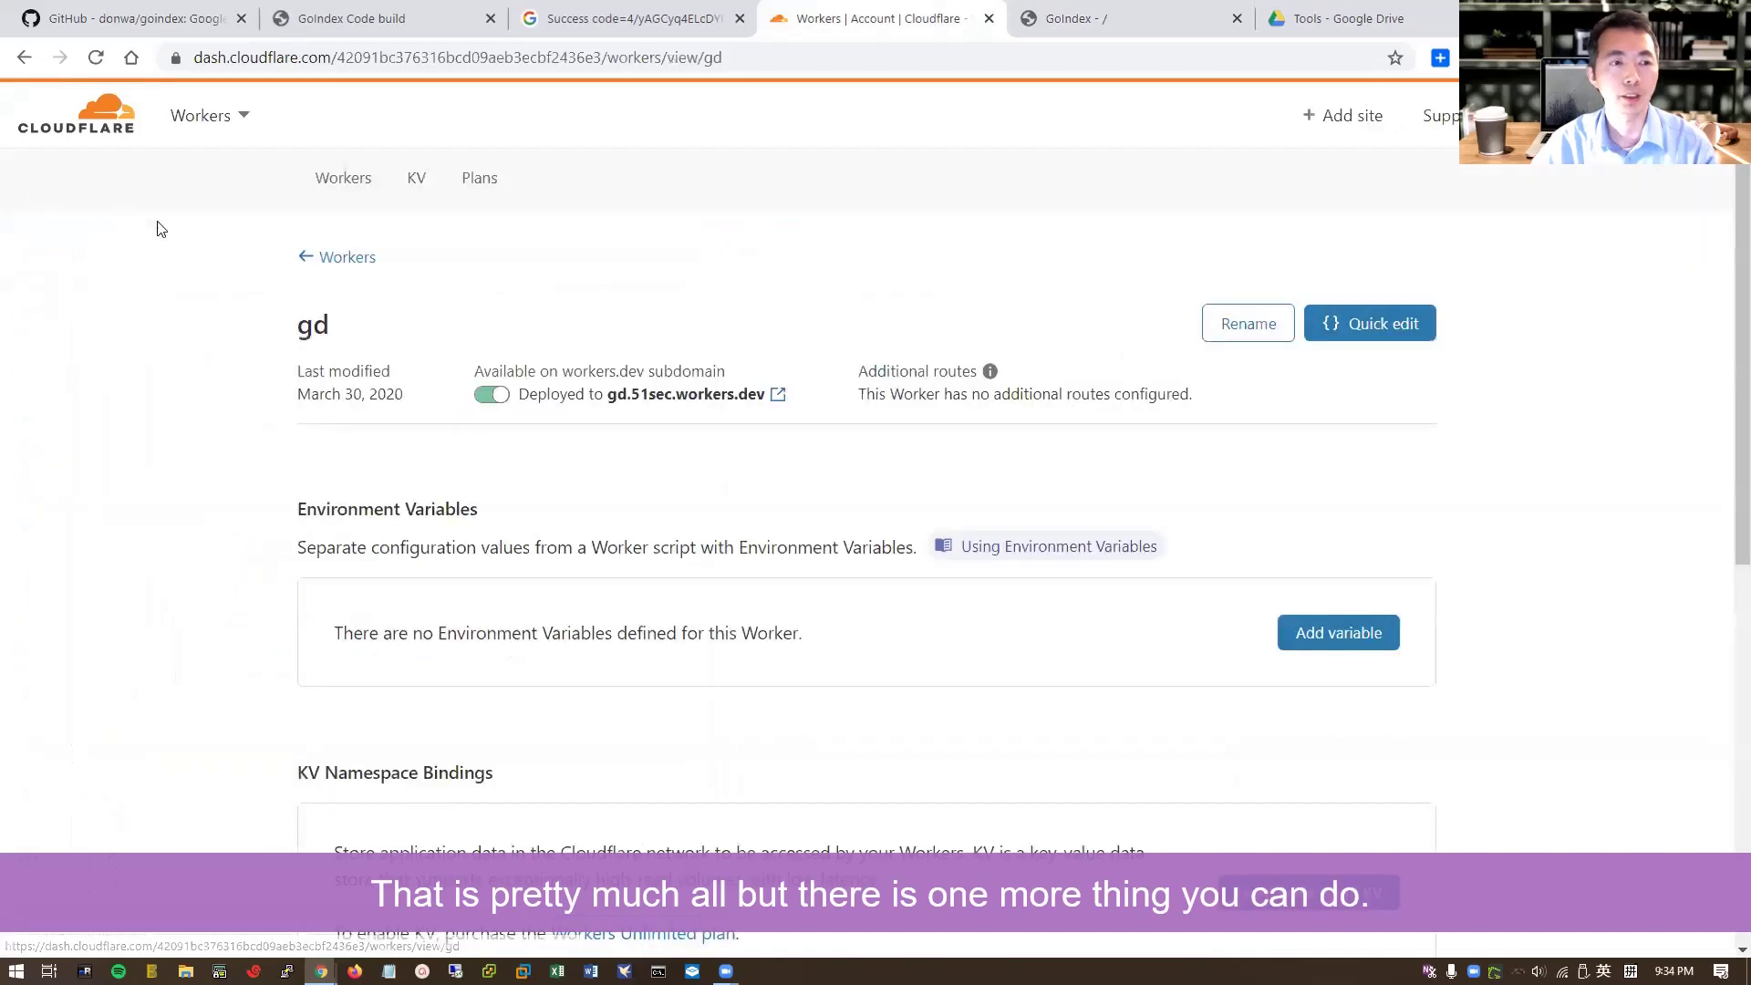
click(76, 115)
click(411, 367)
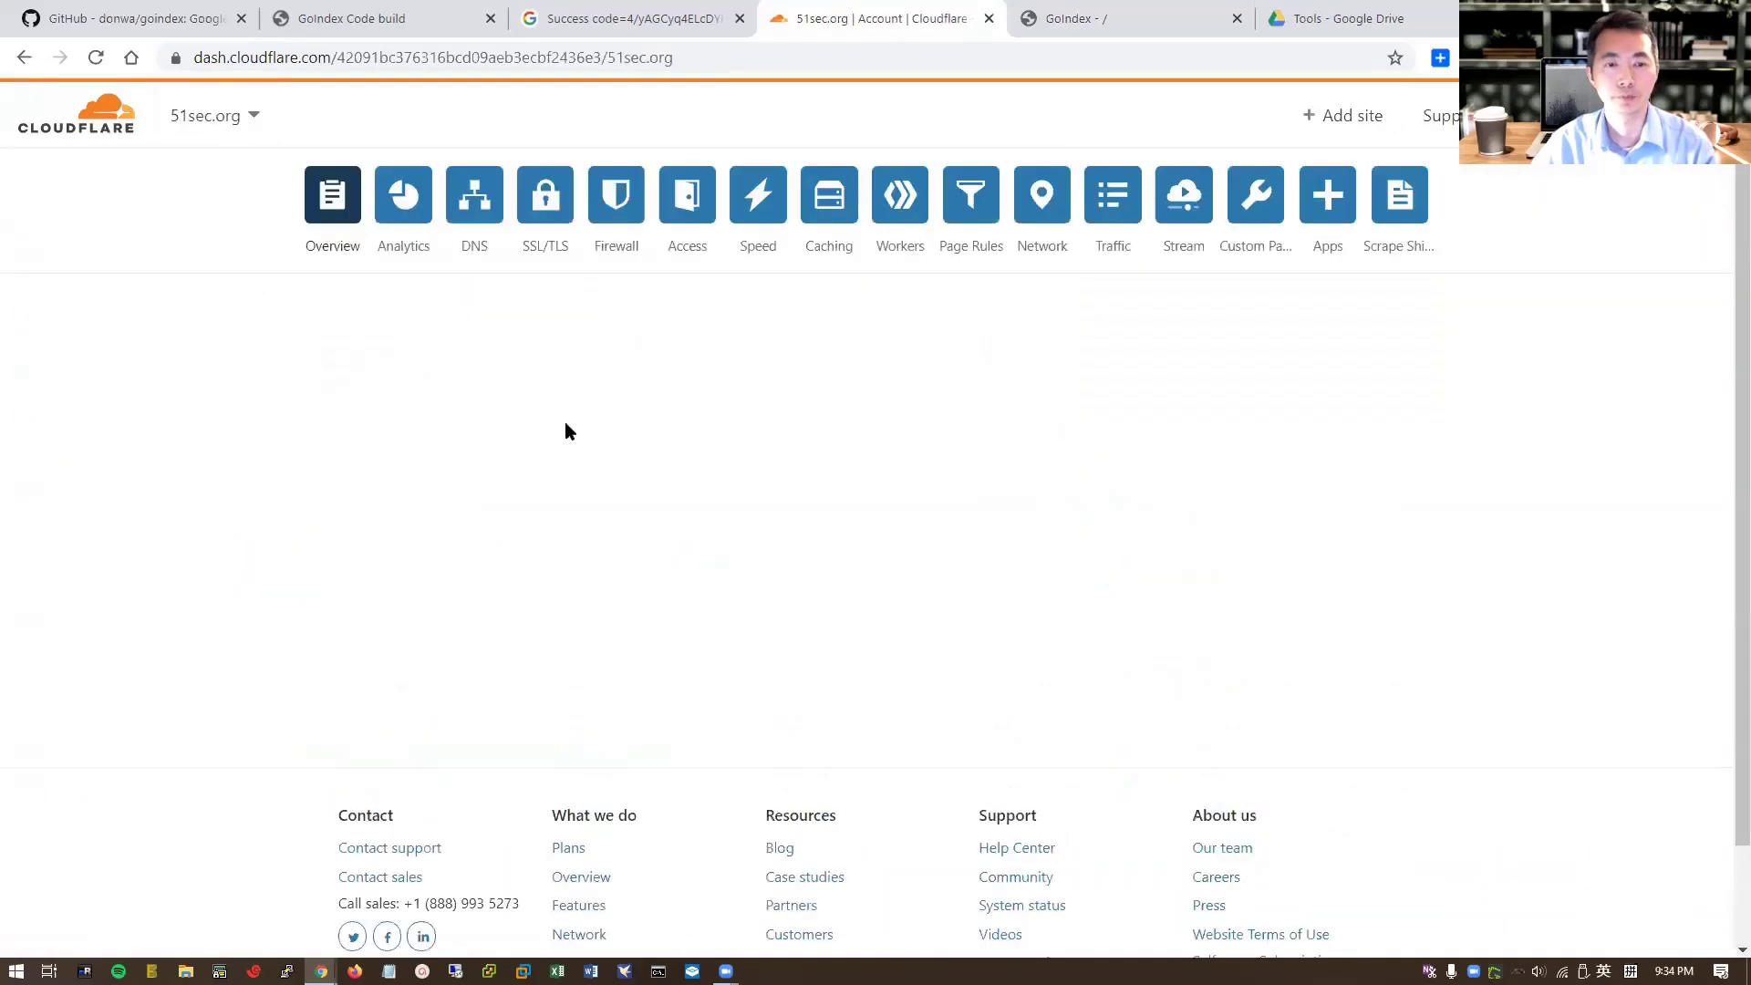
click(473, 196)
scroll(685, 548, down, 4)
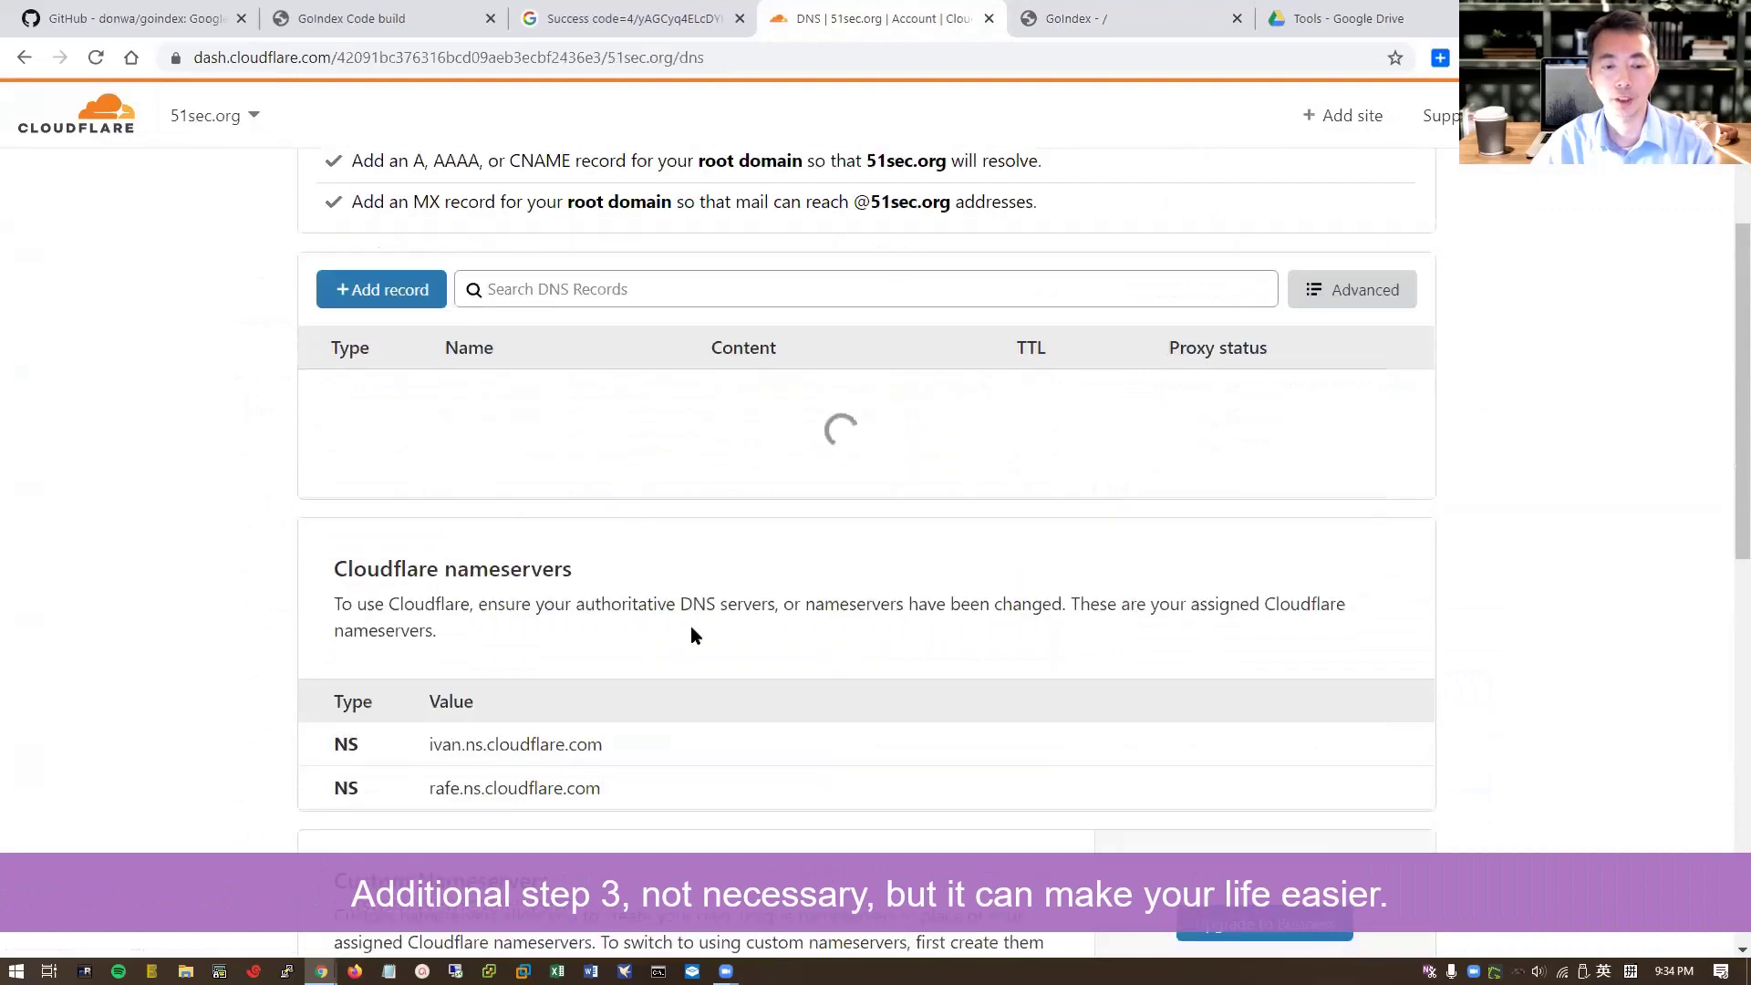
scroll(711, 643, down, 5)
scroll(731, 662, down, 3)
scroll(730, 660, up, 5)
scroll(732, 657, up, 6)
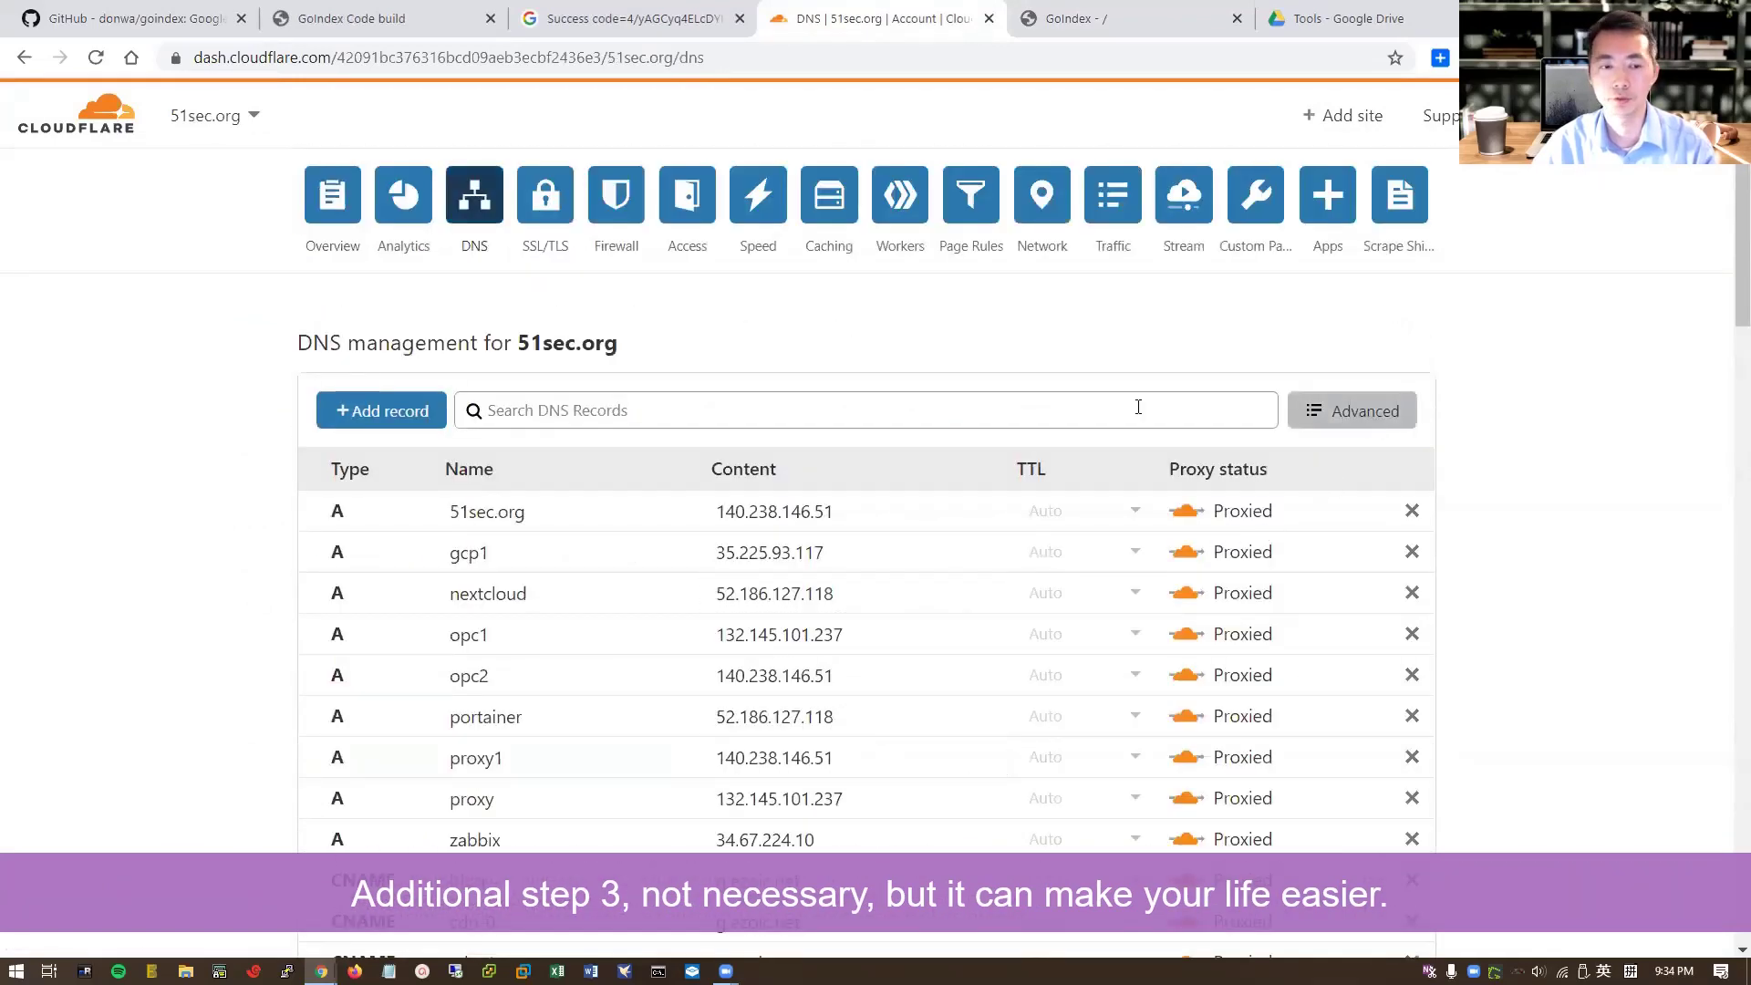
Step: Add and save an A record gd using the root domain's IP 140.238.146.51
click(382, 412)
click(625, 536)
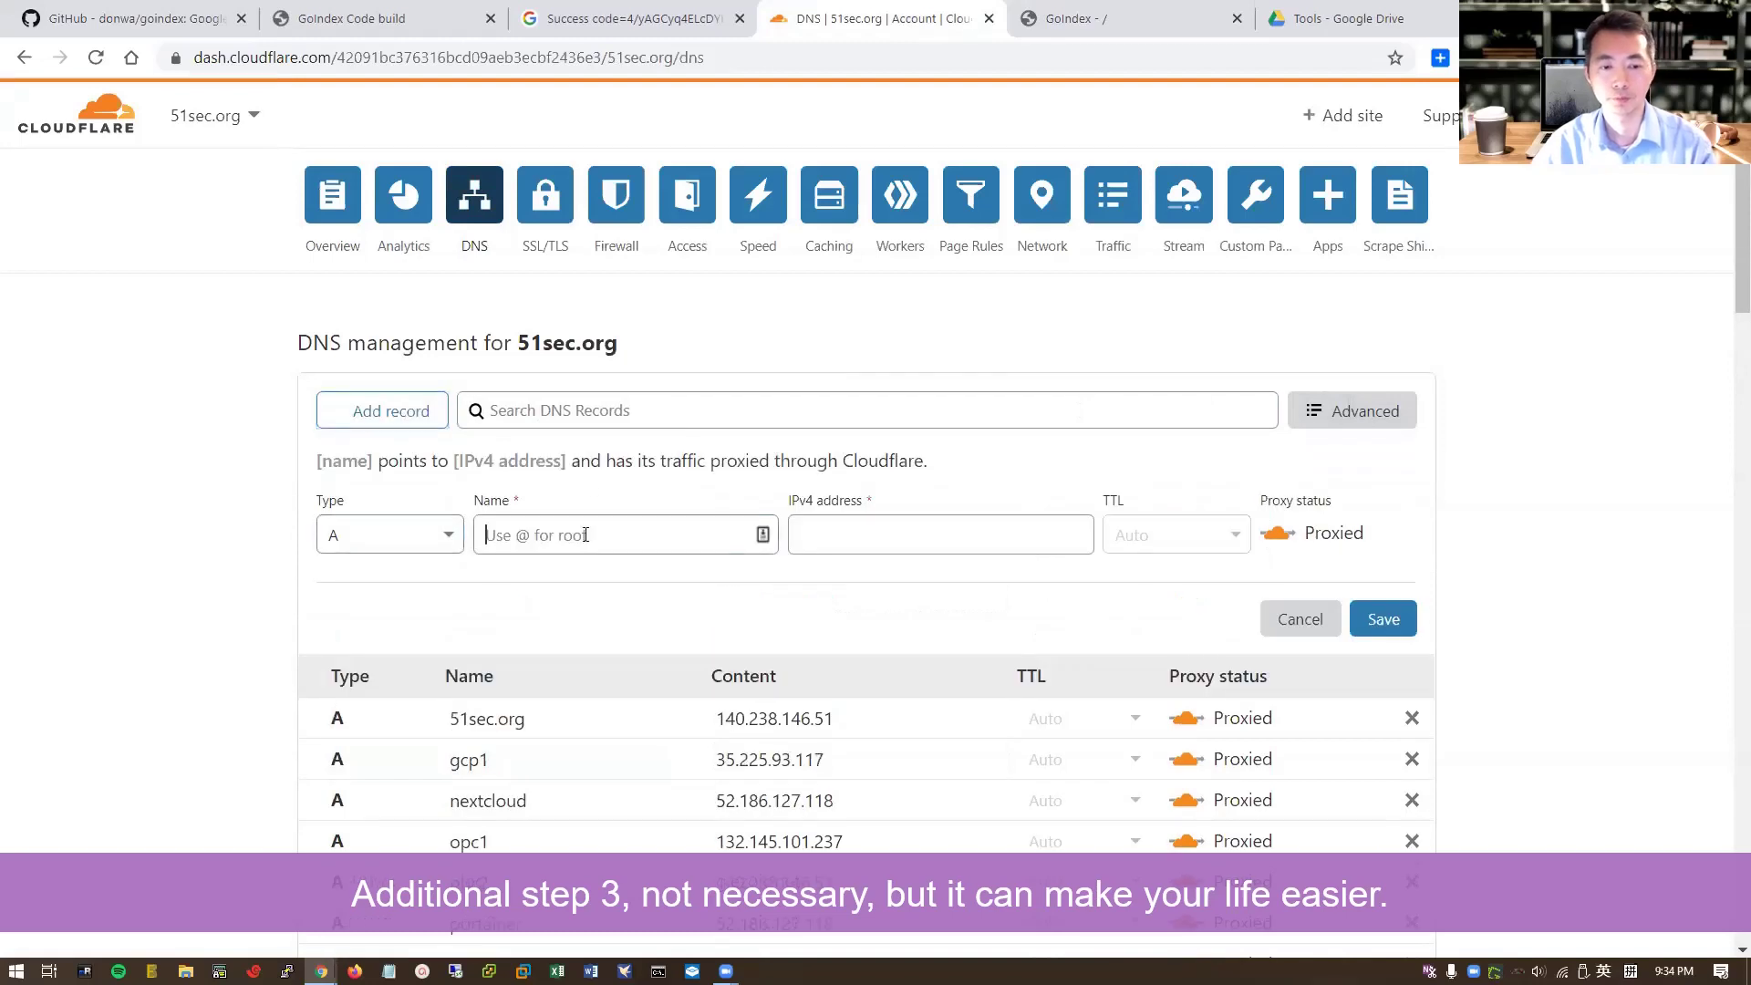
text(gd)
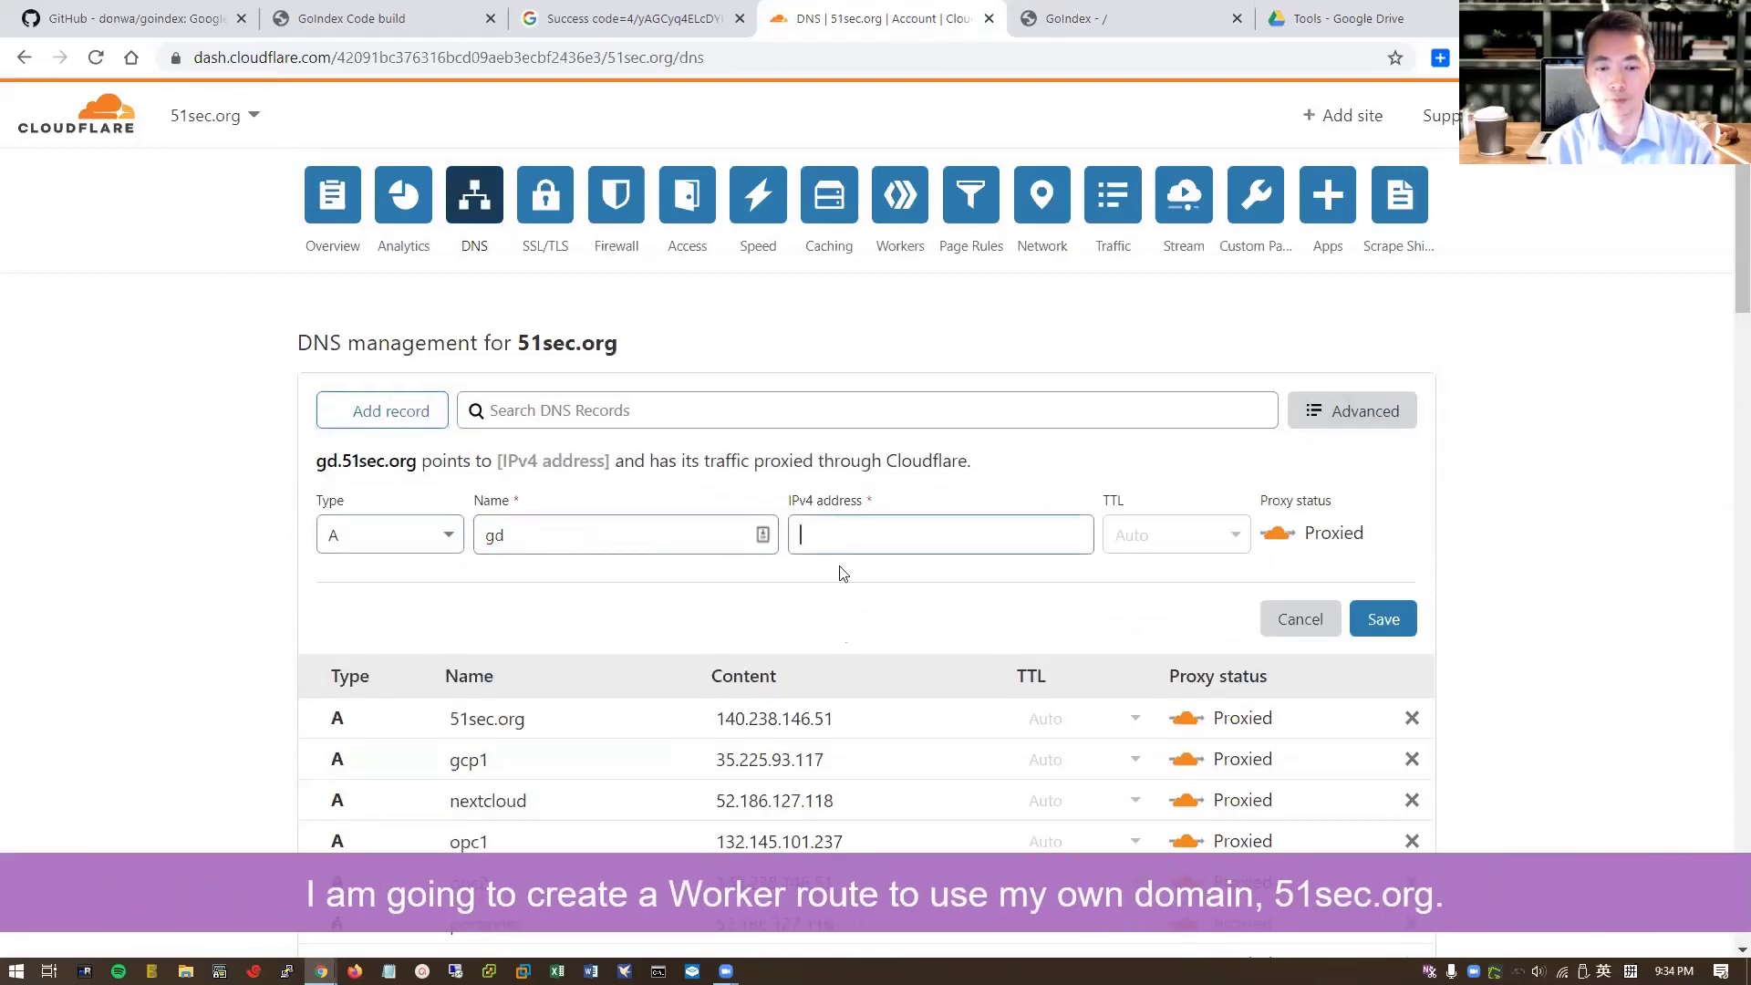
drag(834, 719, 721, 711)
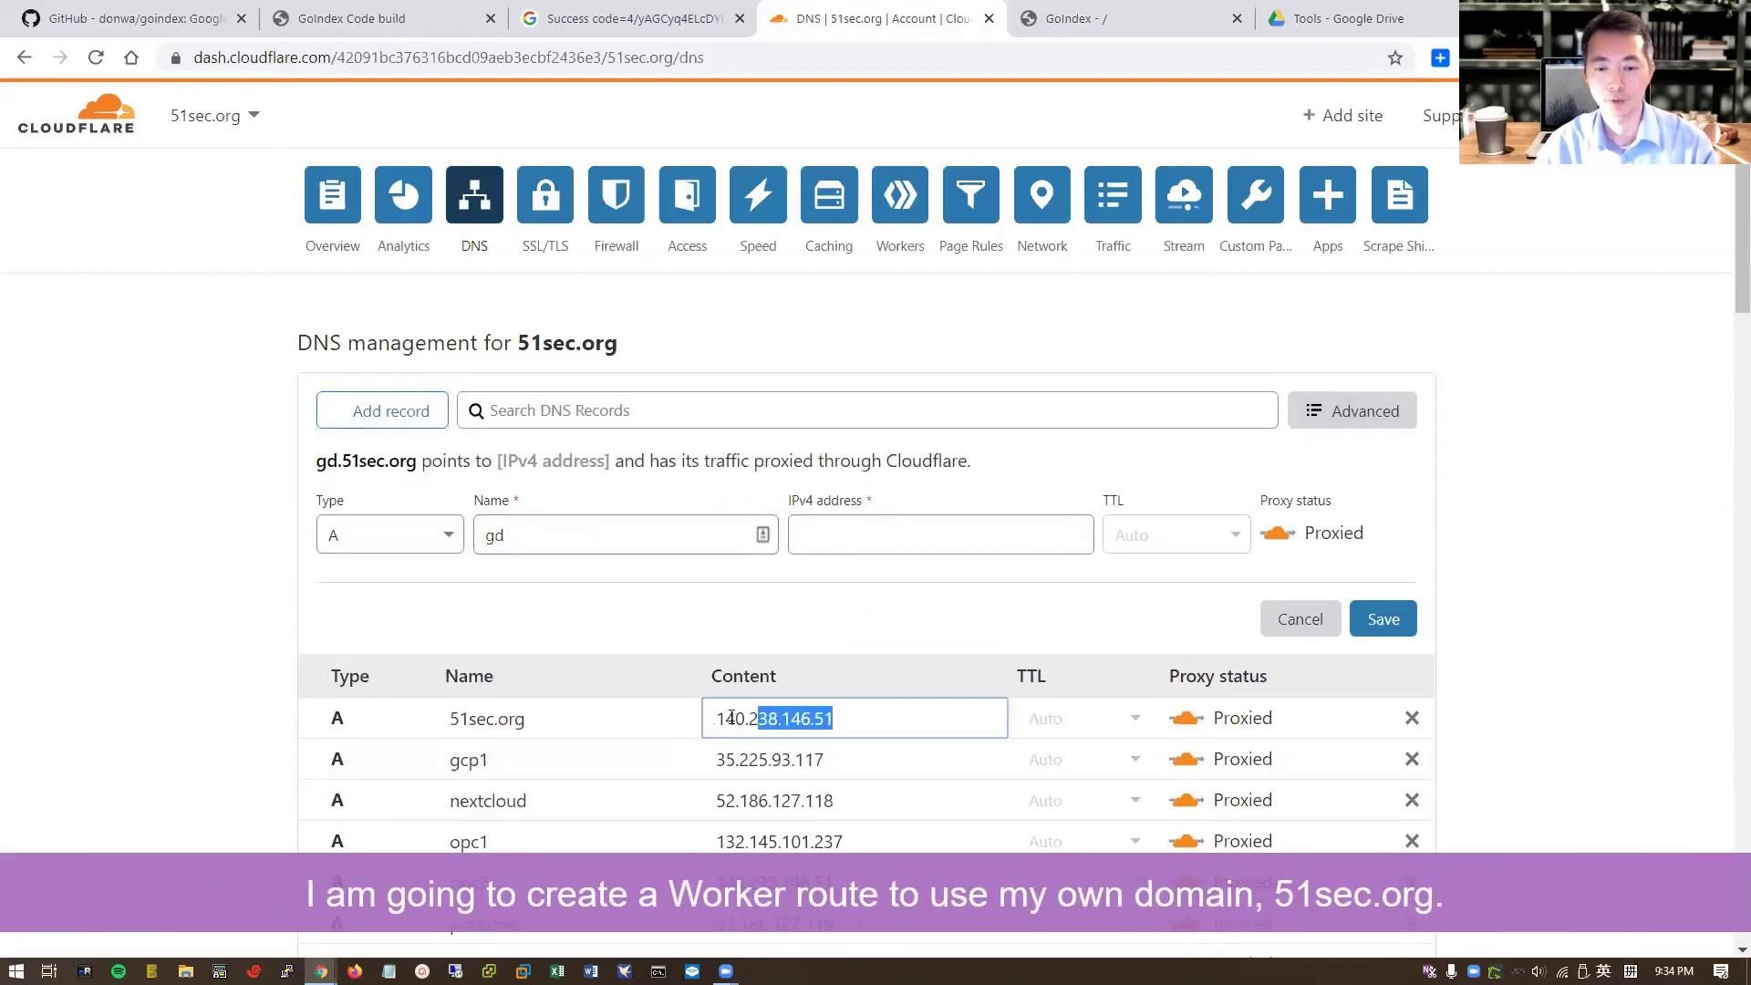
click(852, 533)
text(140.238.146.51)
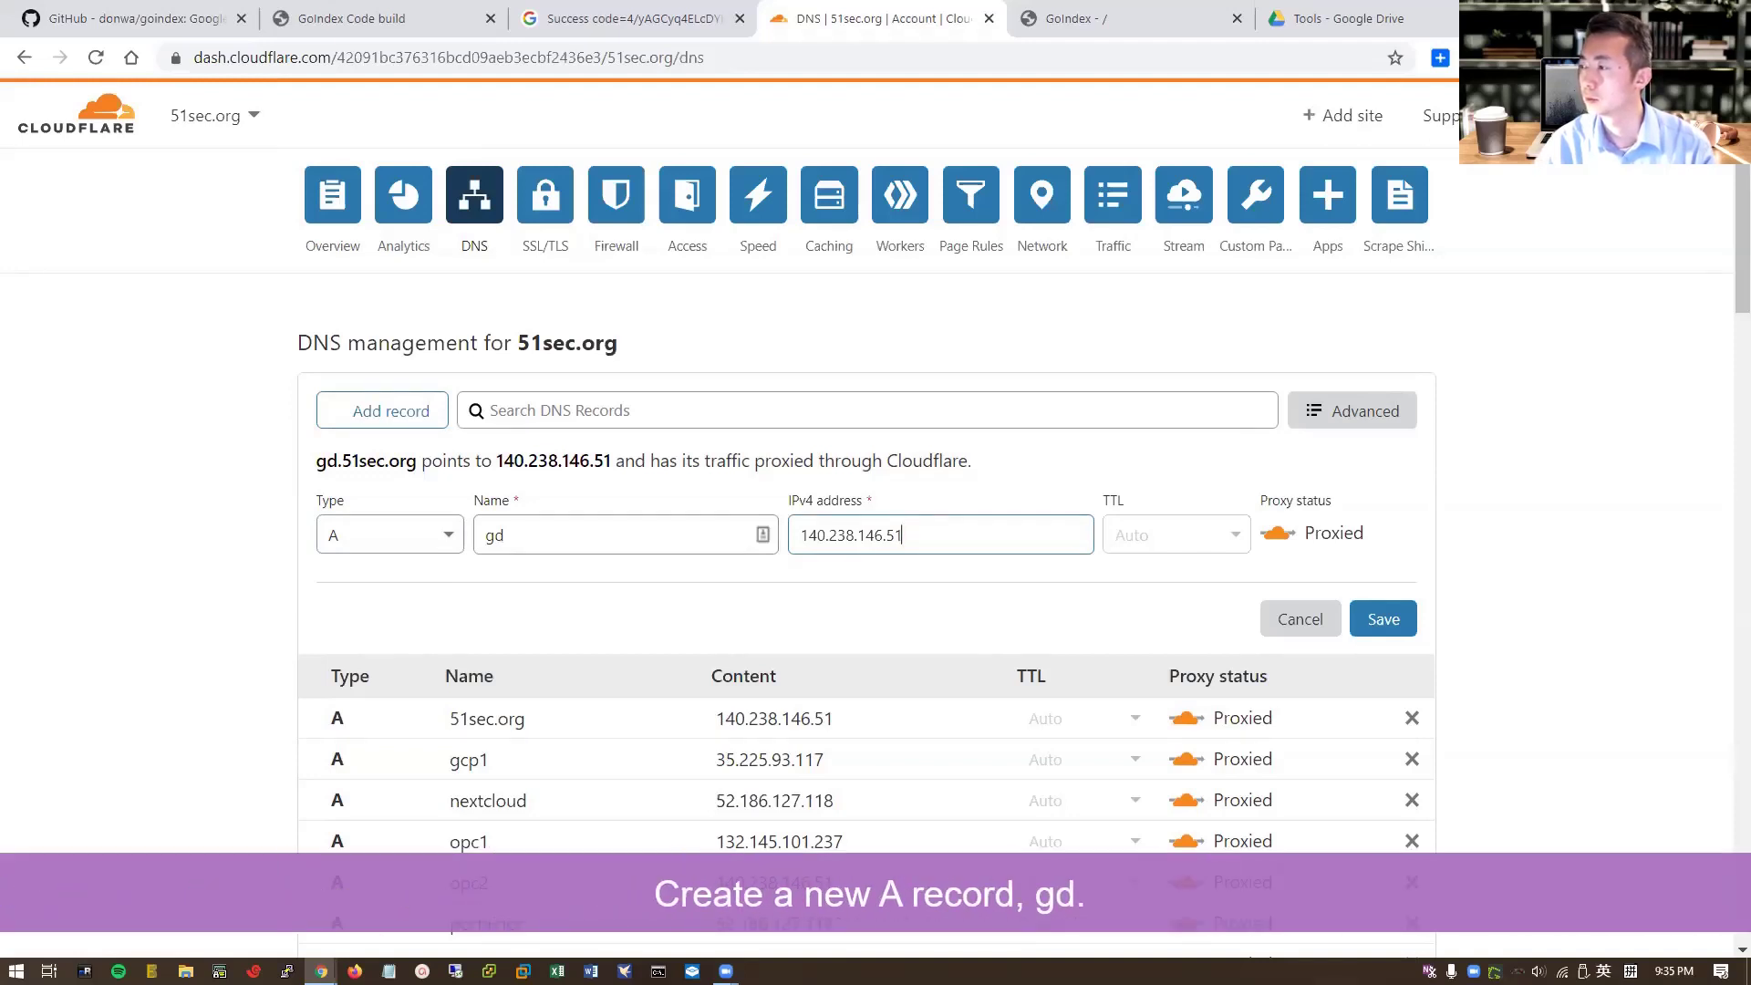
click(1384, 618)
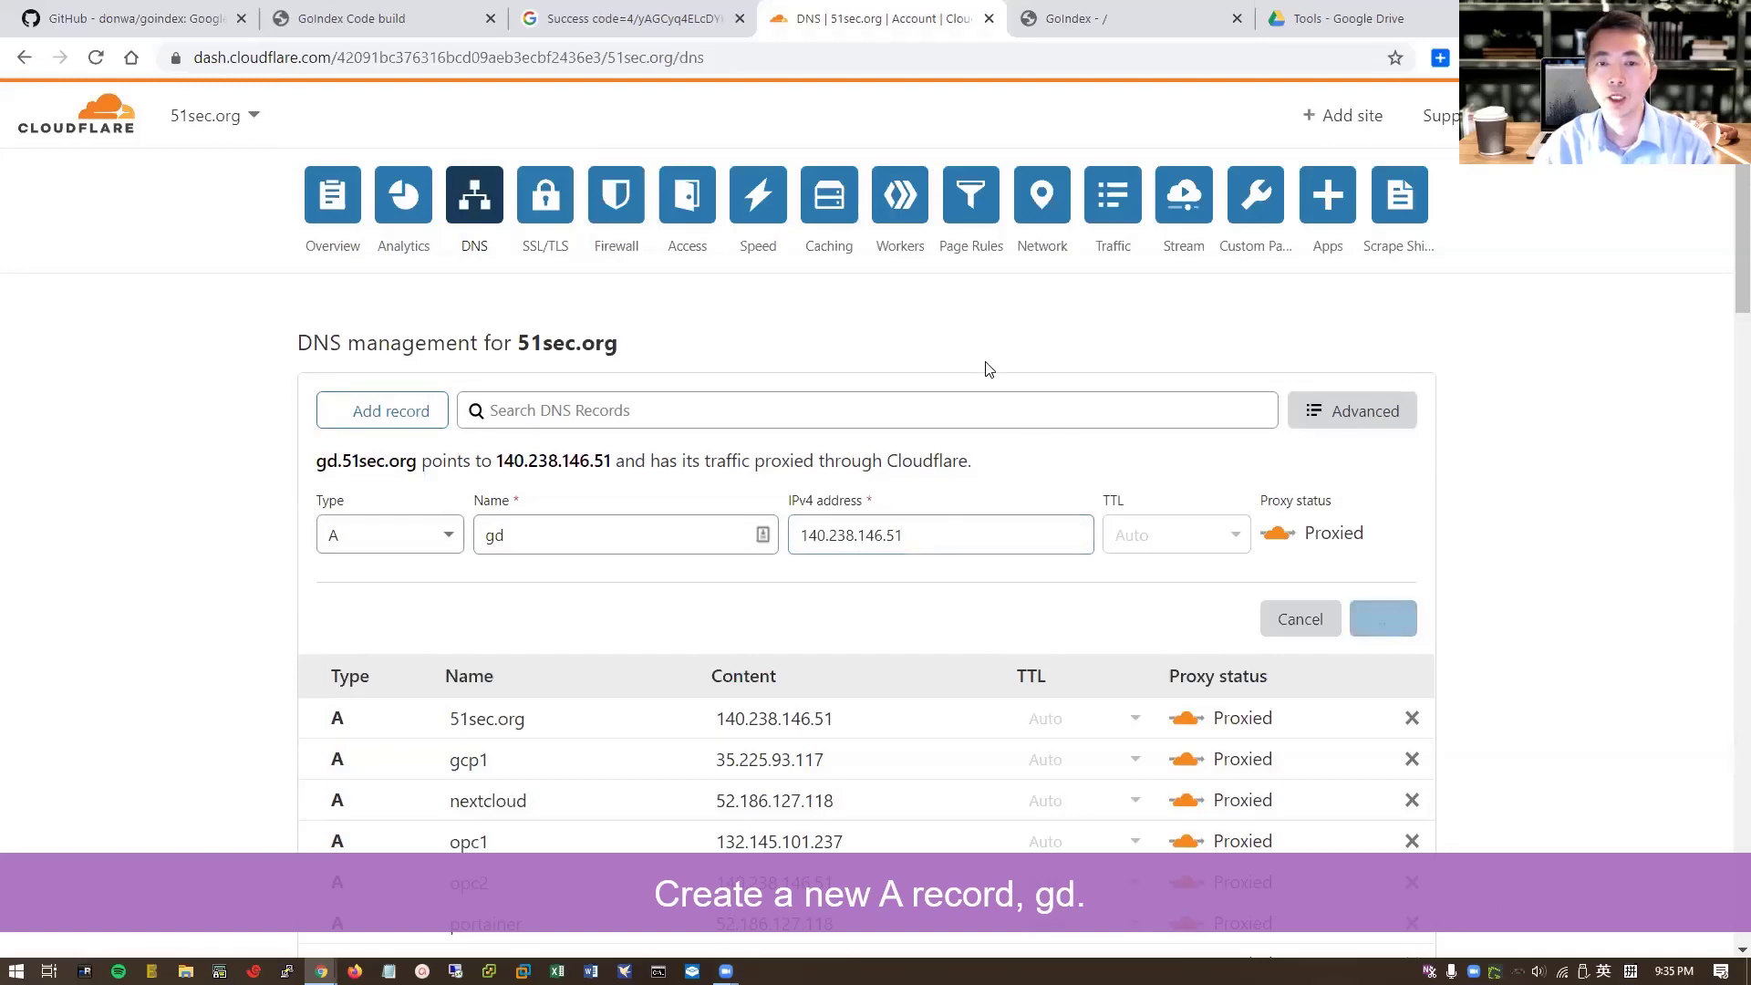
Step: Add a 51sec.org Worker route gd.51sec.org/* assigned to the gd Worker
click(900, 205)
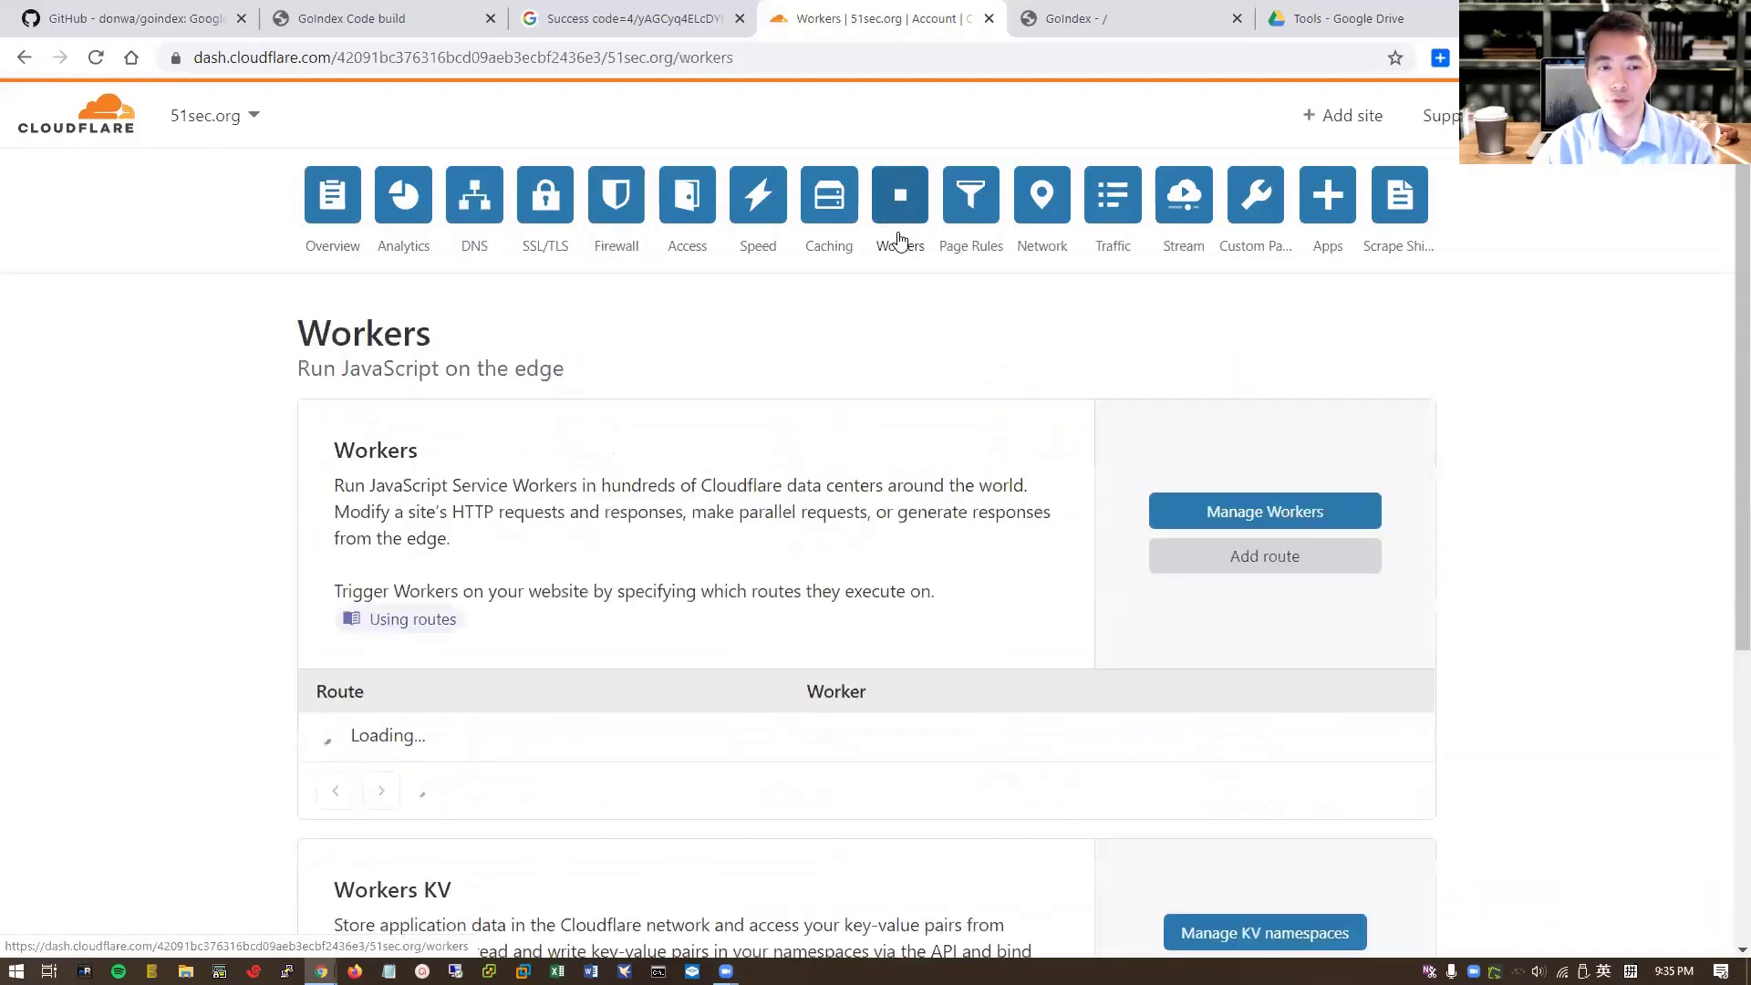
scroll(863, 394, down, 2)
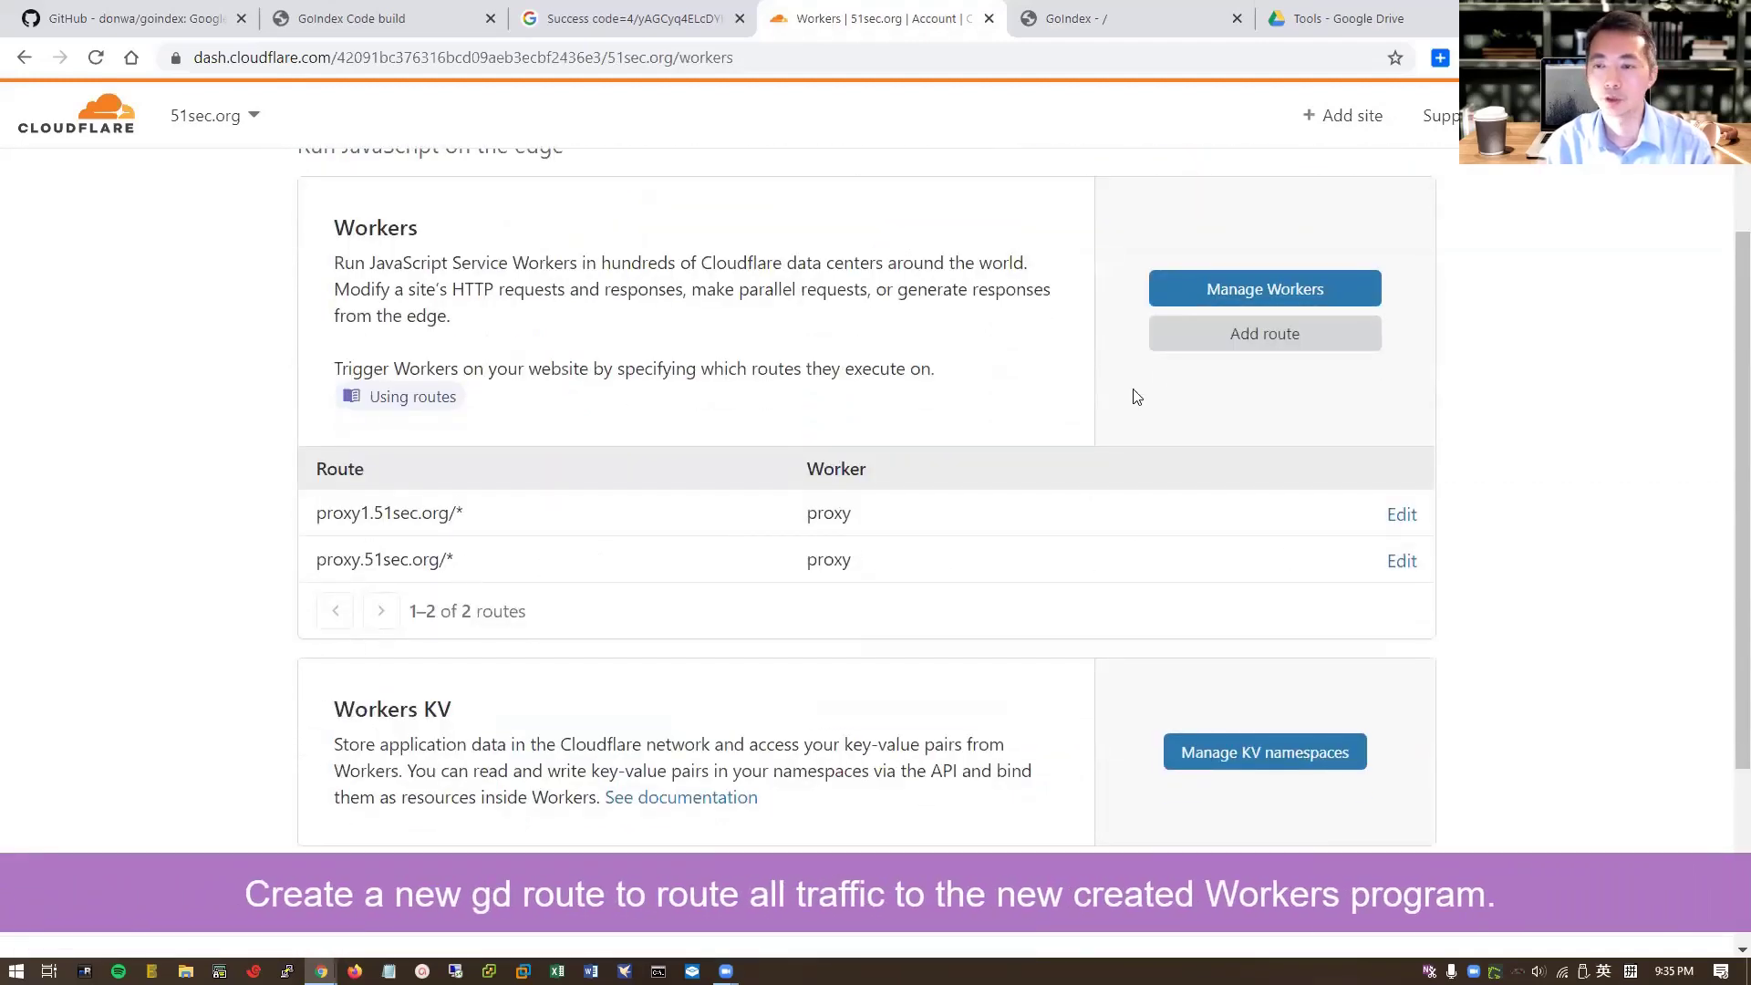
click(1228, 333)
click(891, 448)
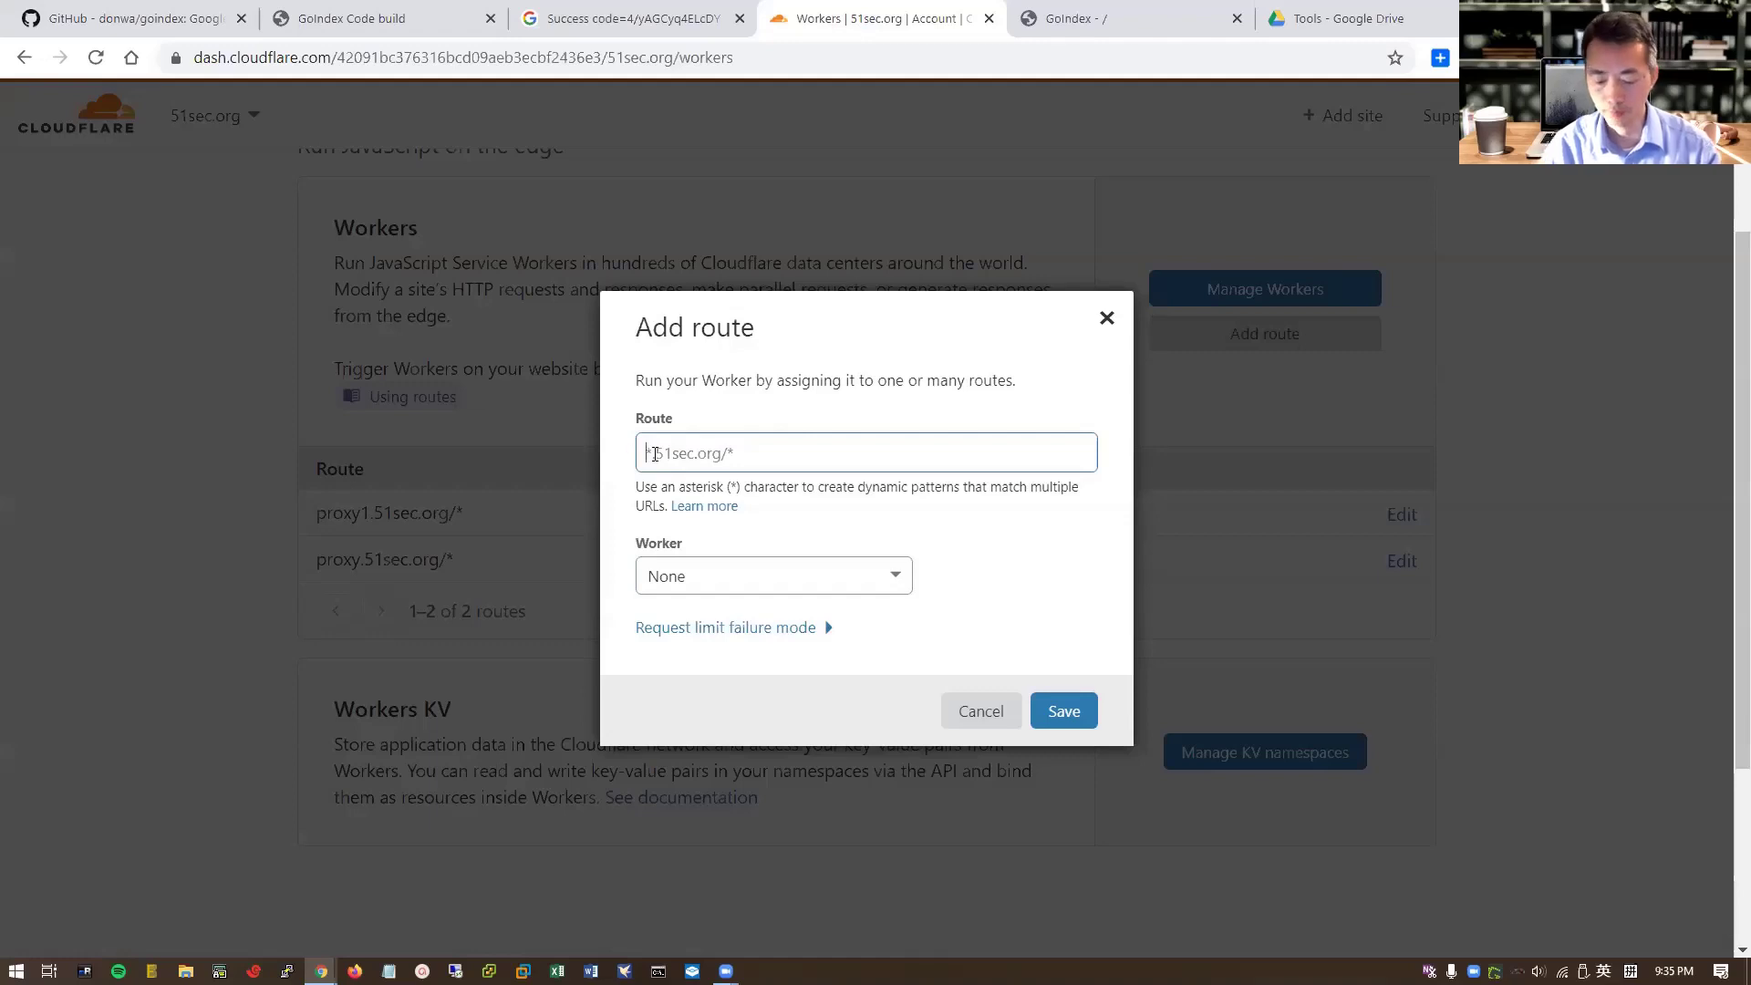
text(d.51sec.org/)
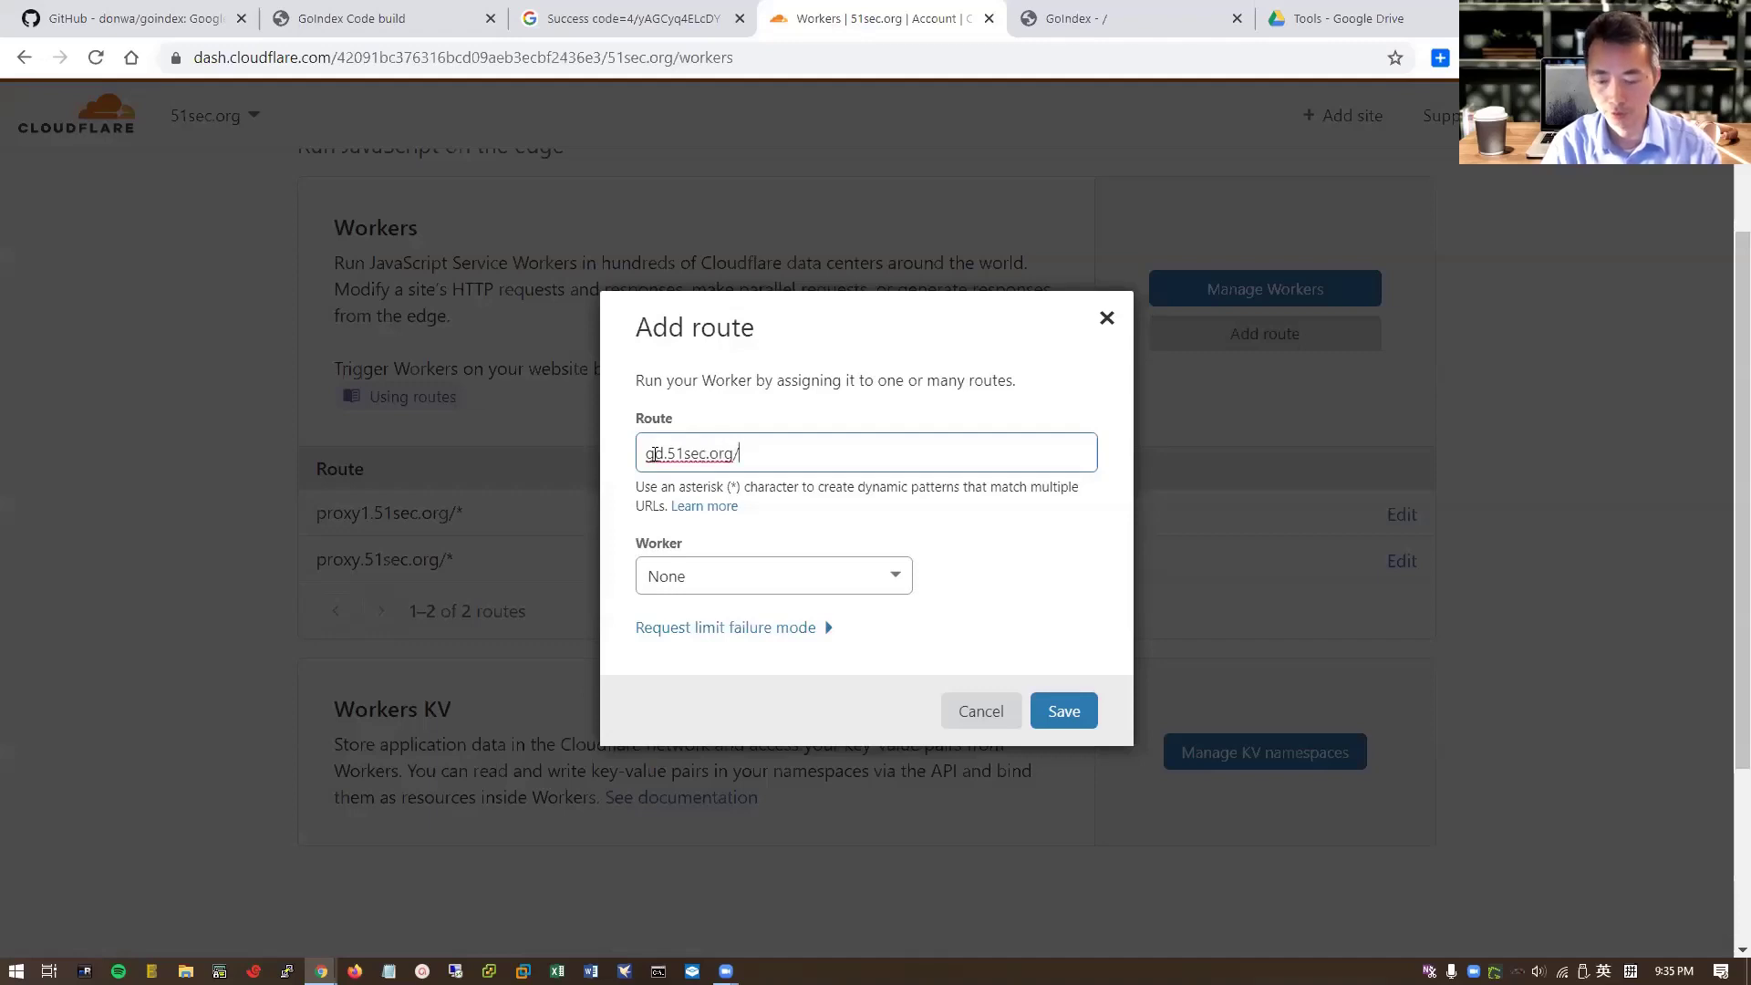
text(*)
click(845, 582)
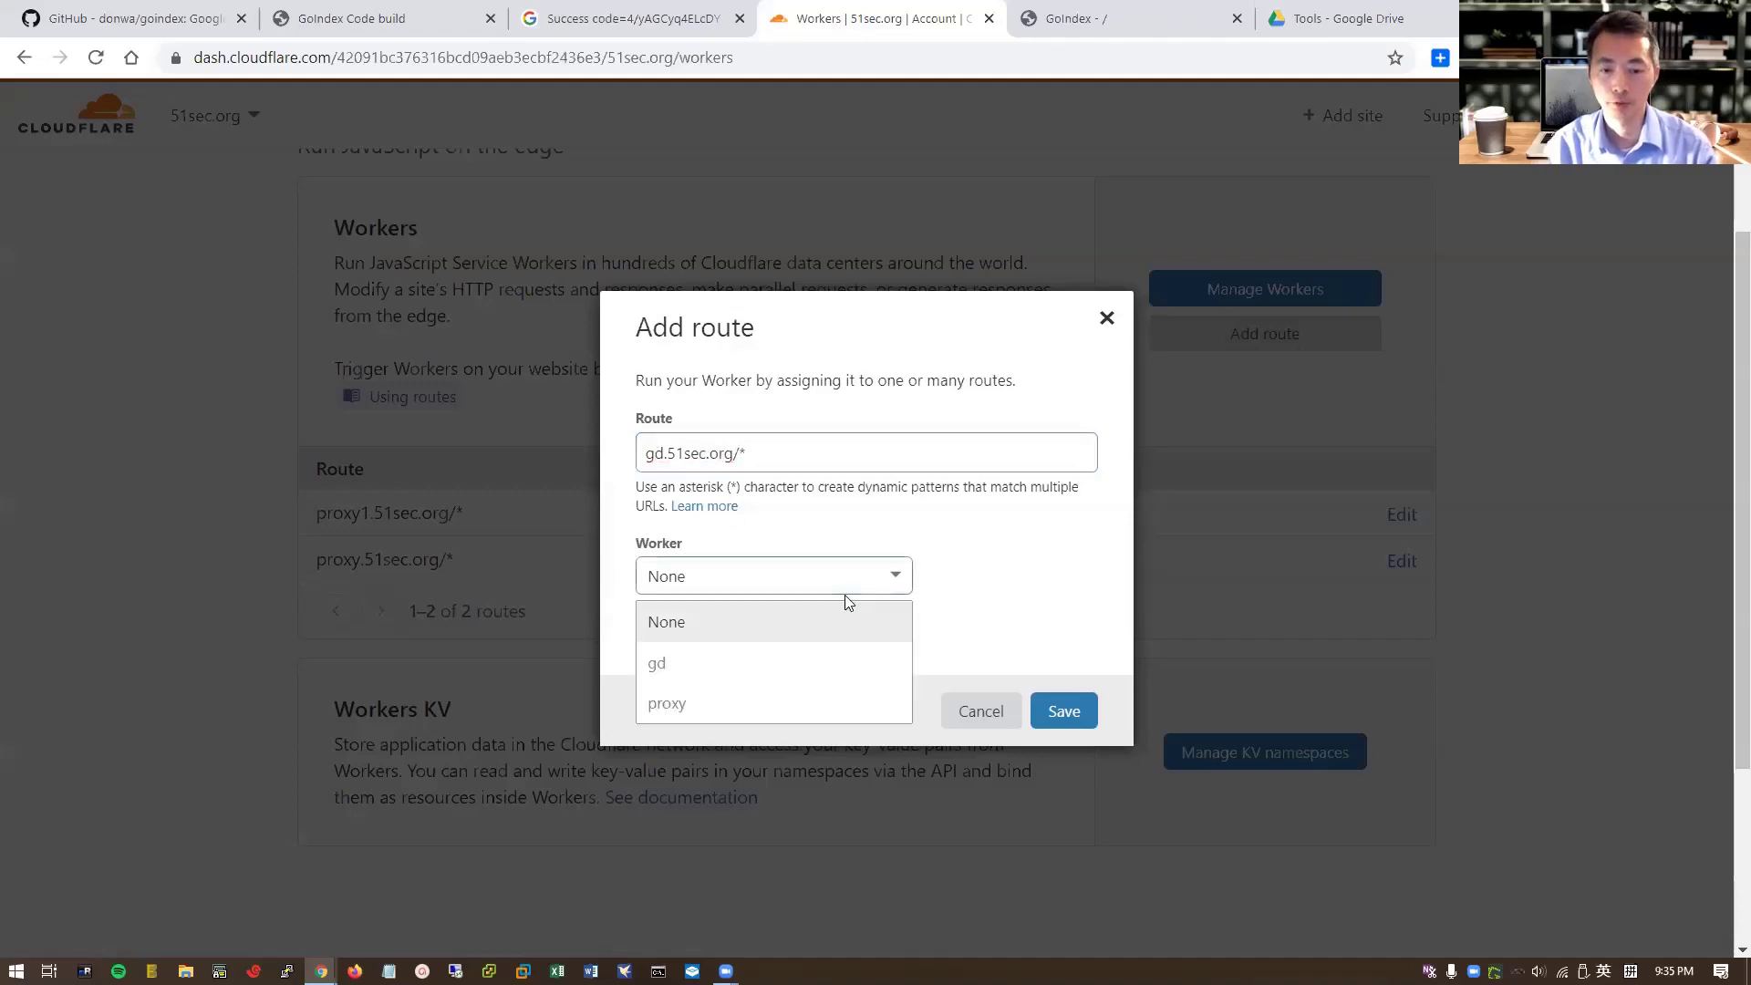
click(821, 661)
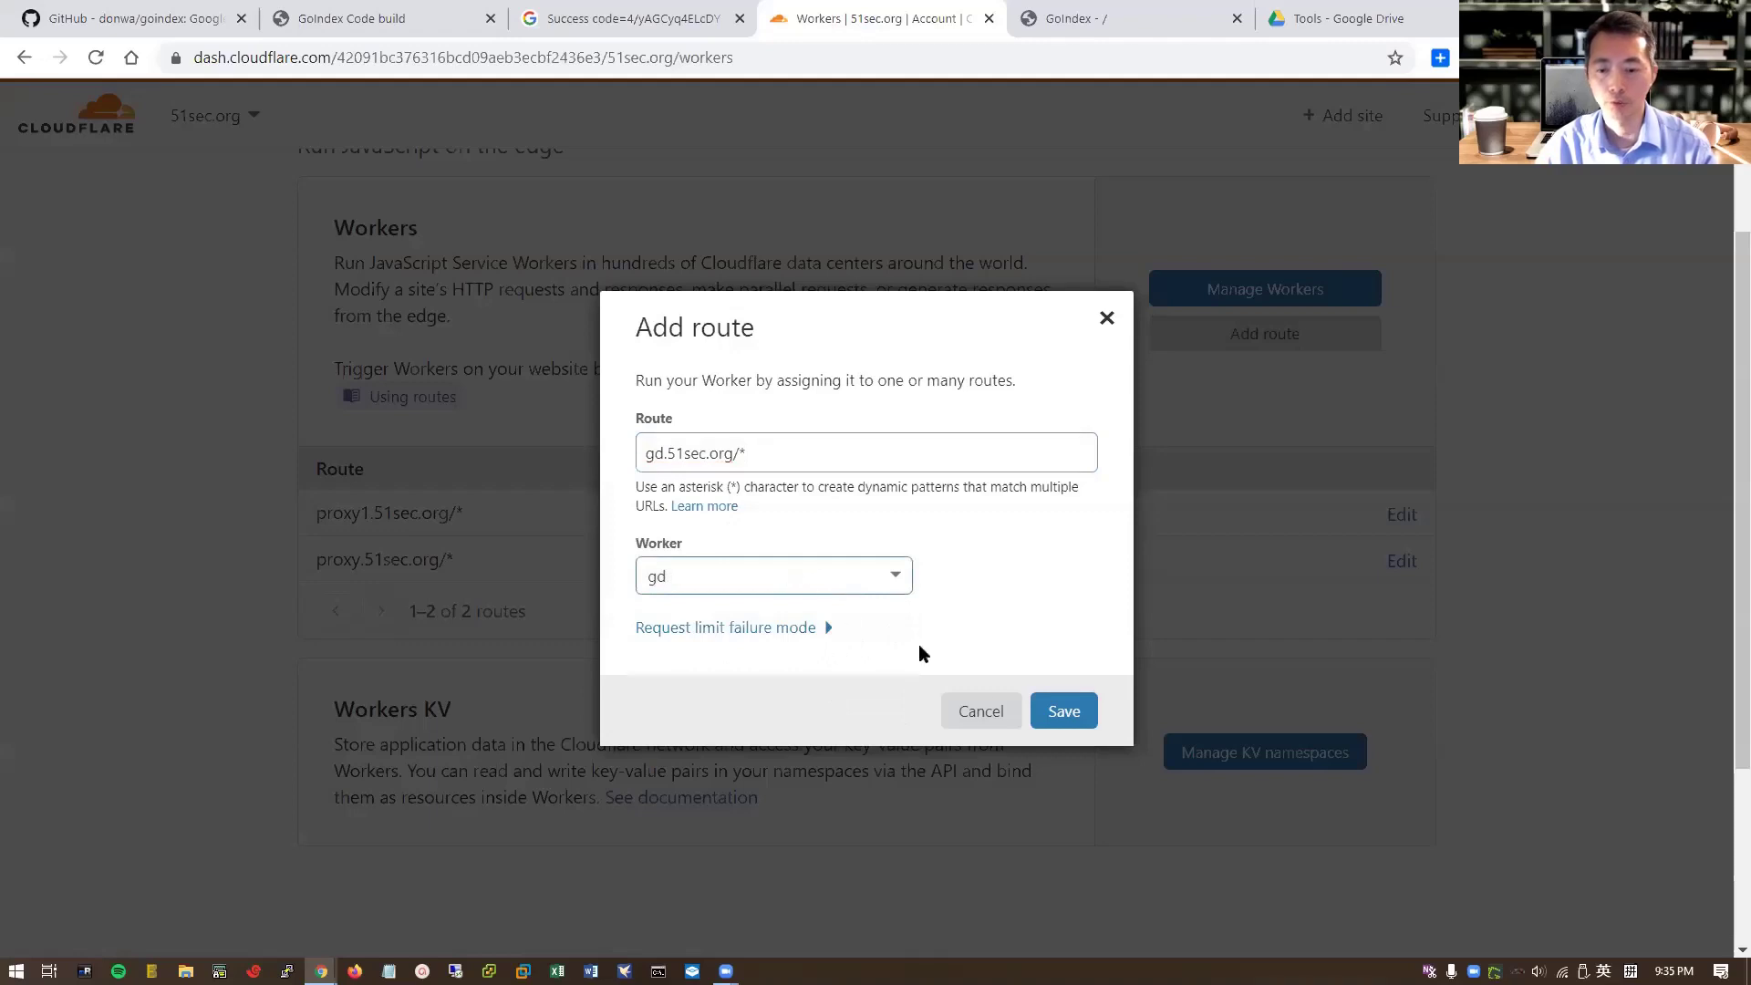
click(1065, 711)
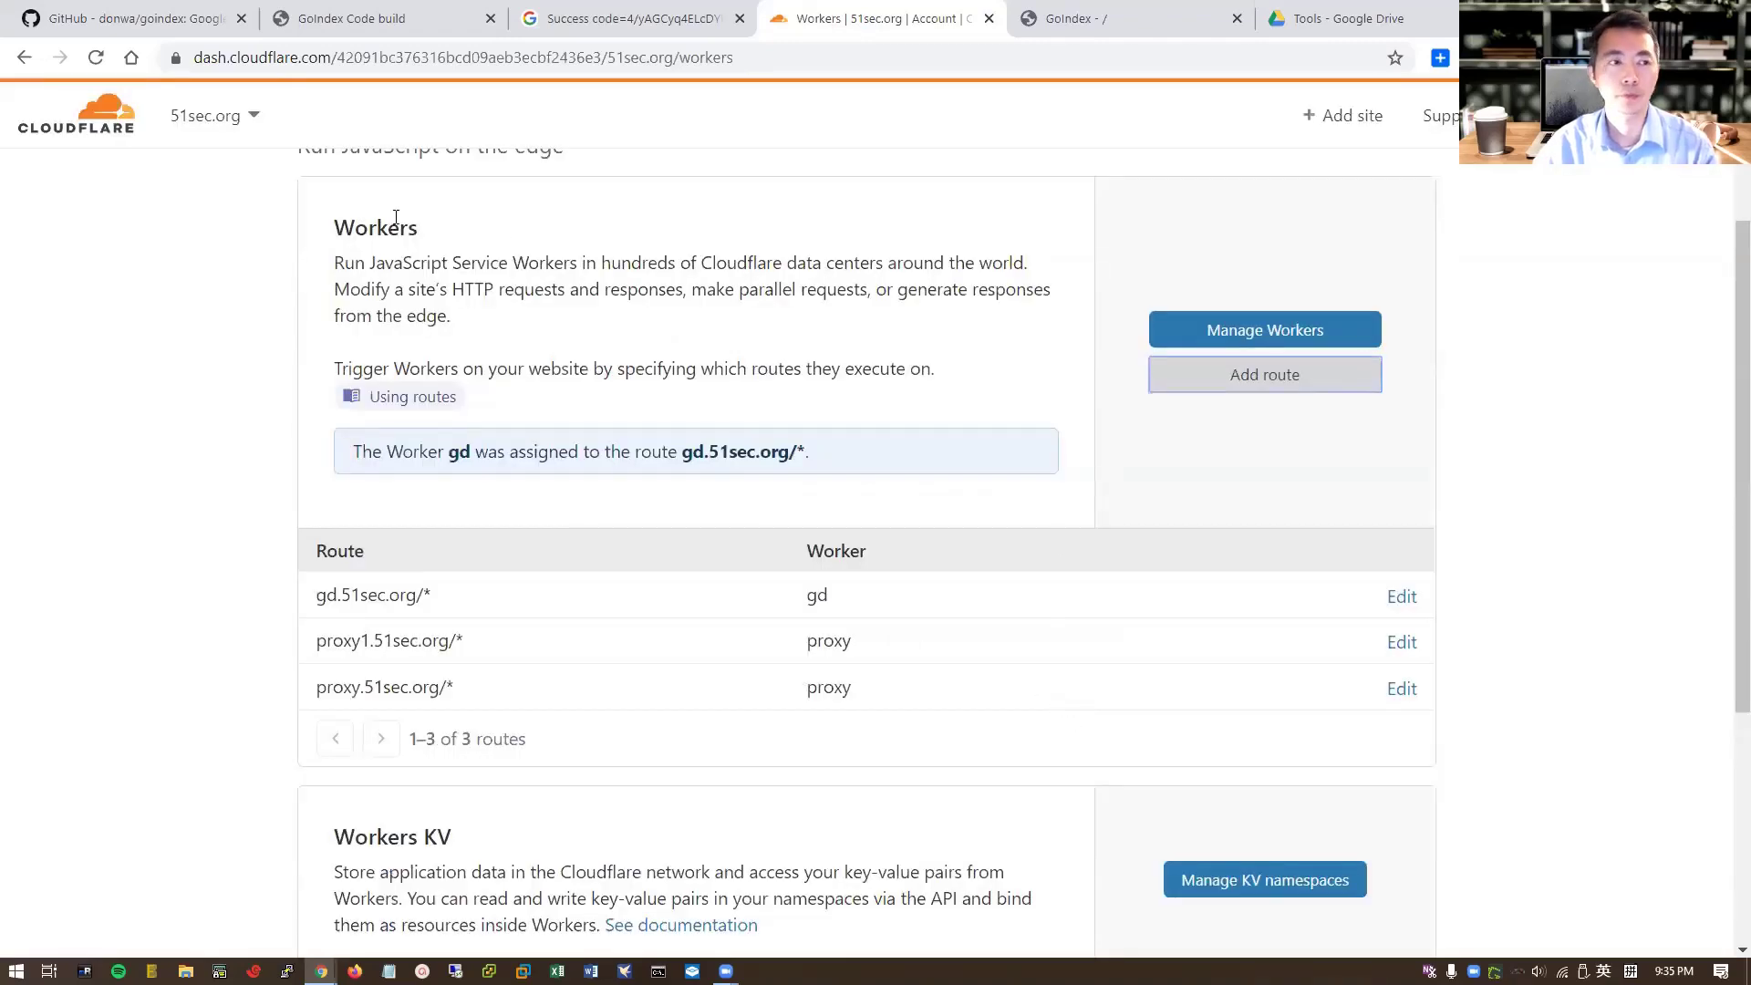
Step: Open the gd Worker from the account's Workers and check its gd.51sec.org/* additional route
click(77, 115)
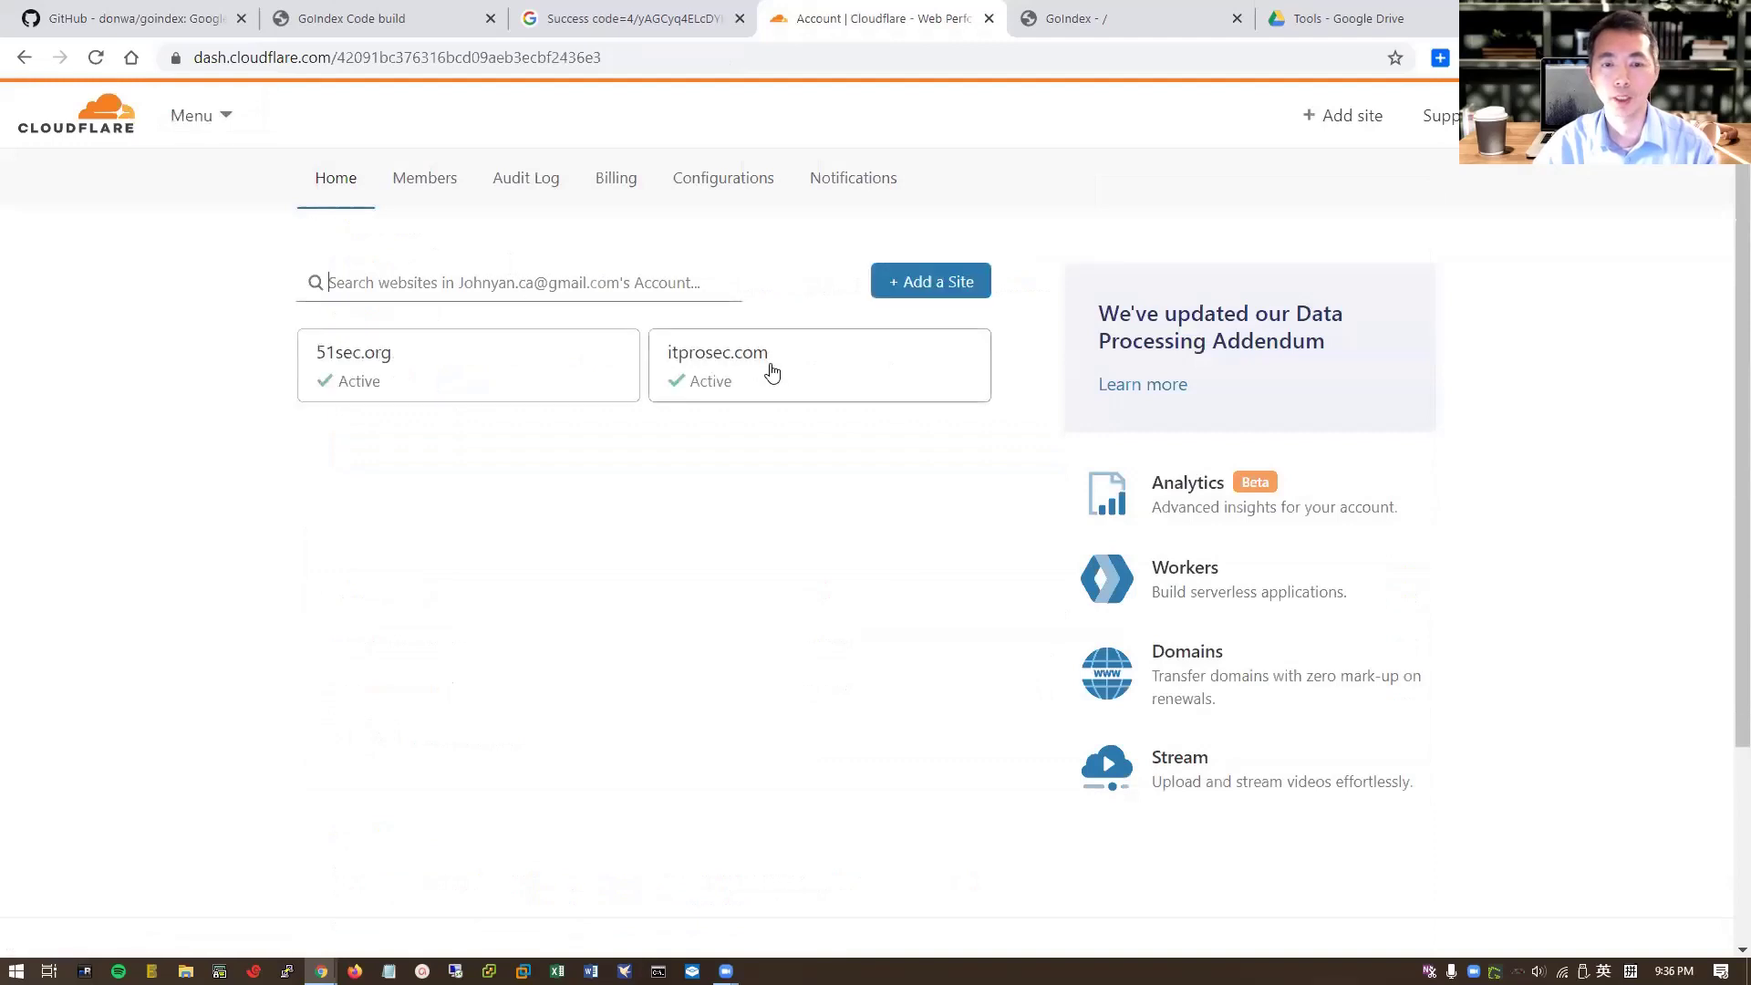
click(1186, 575)
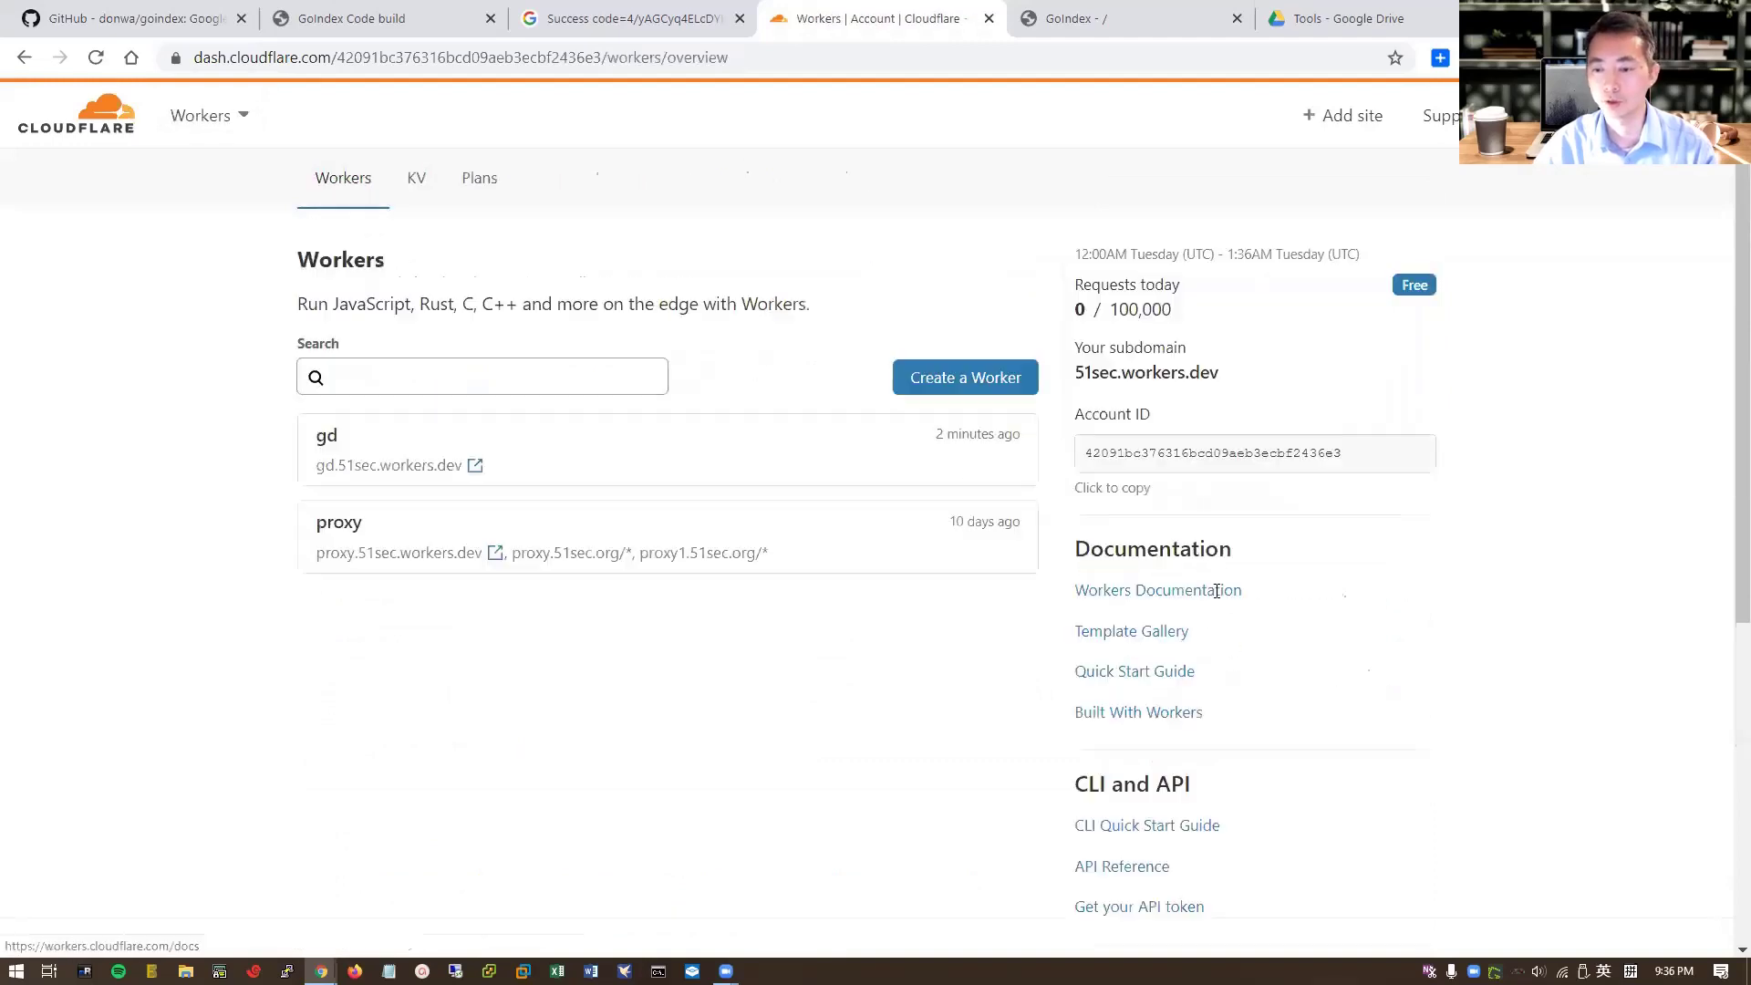
click(609, 451)
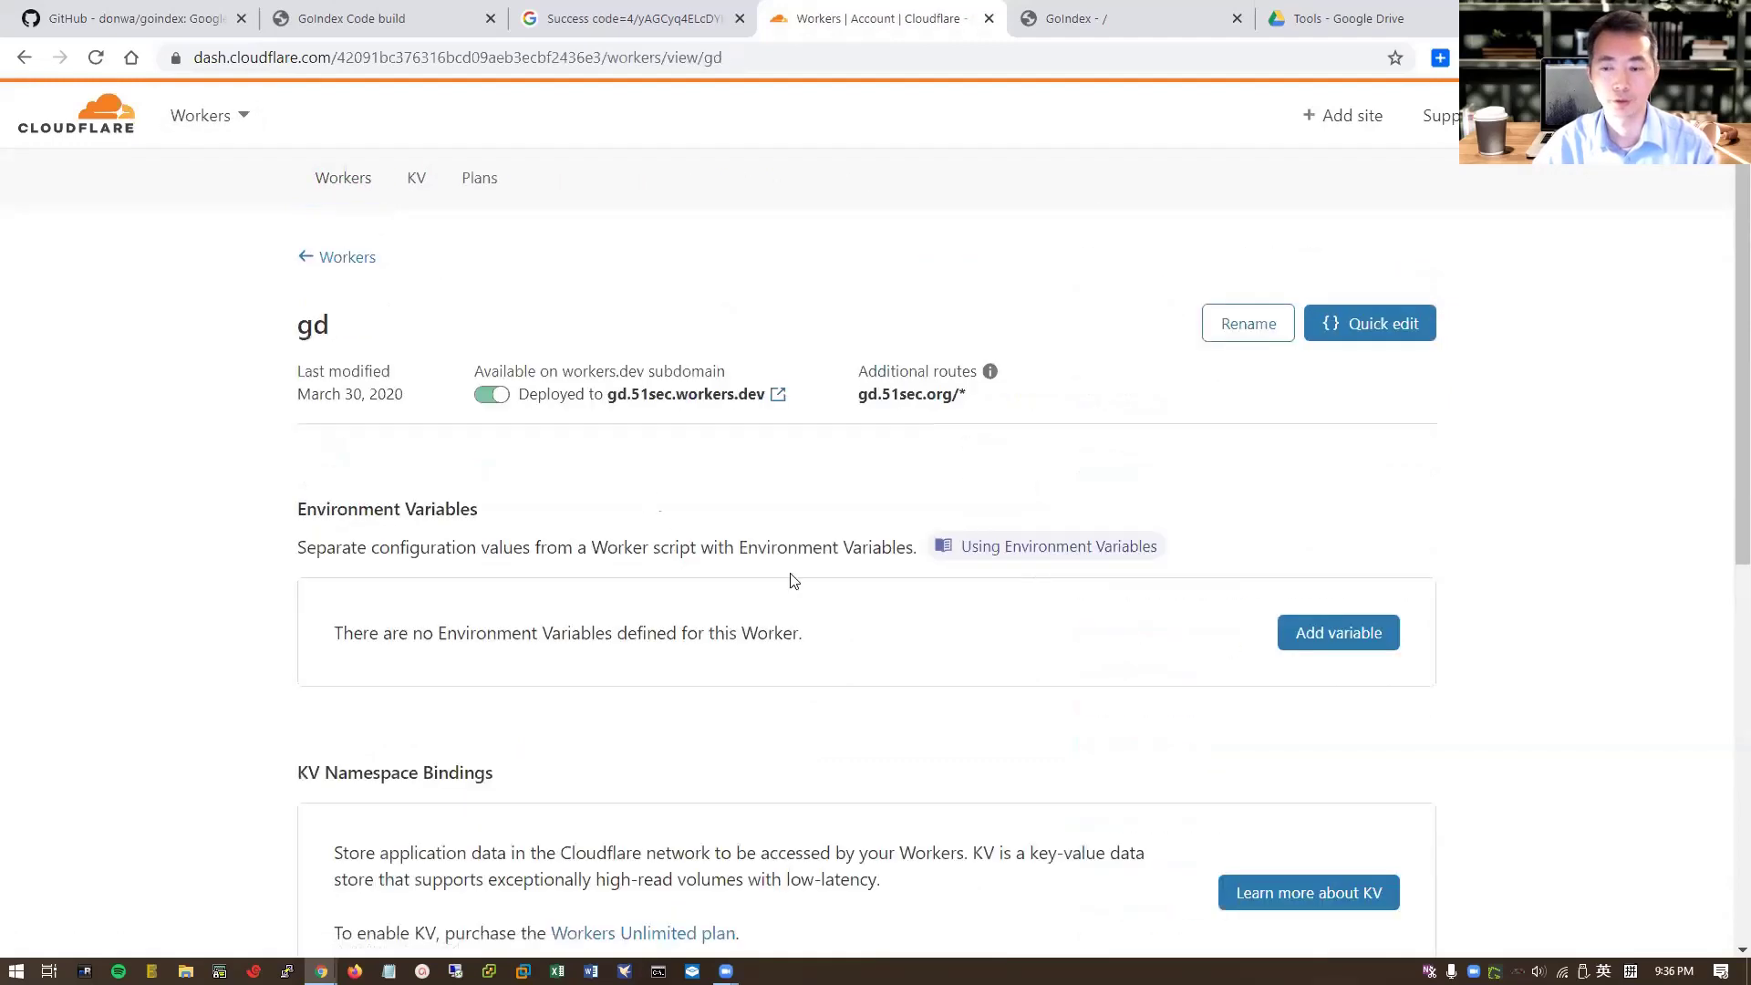
scroll(821, 588, down, 2)
scroll(857, 591, up, 2)
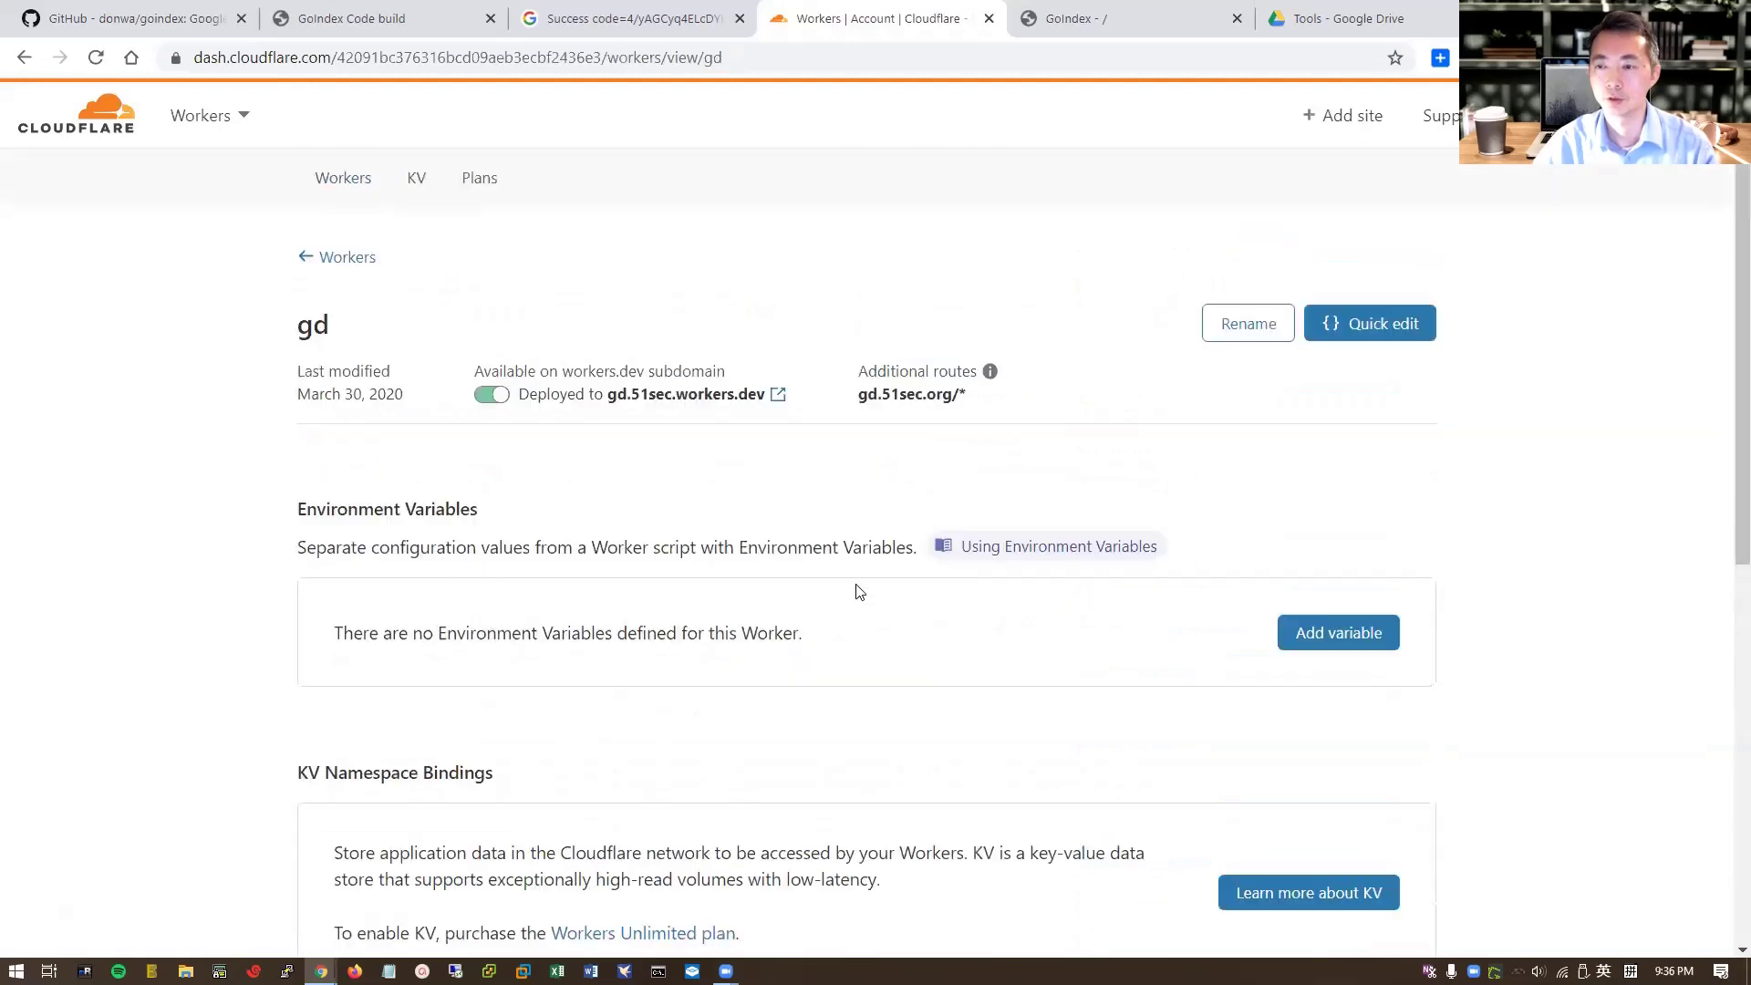
click(1369, 324)
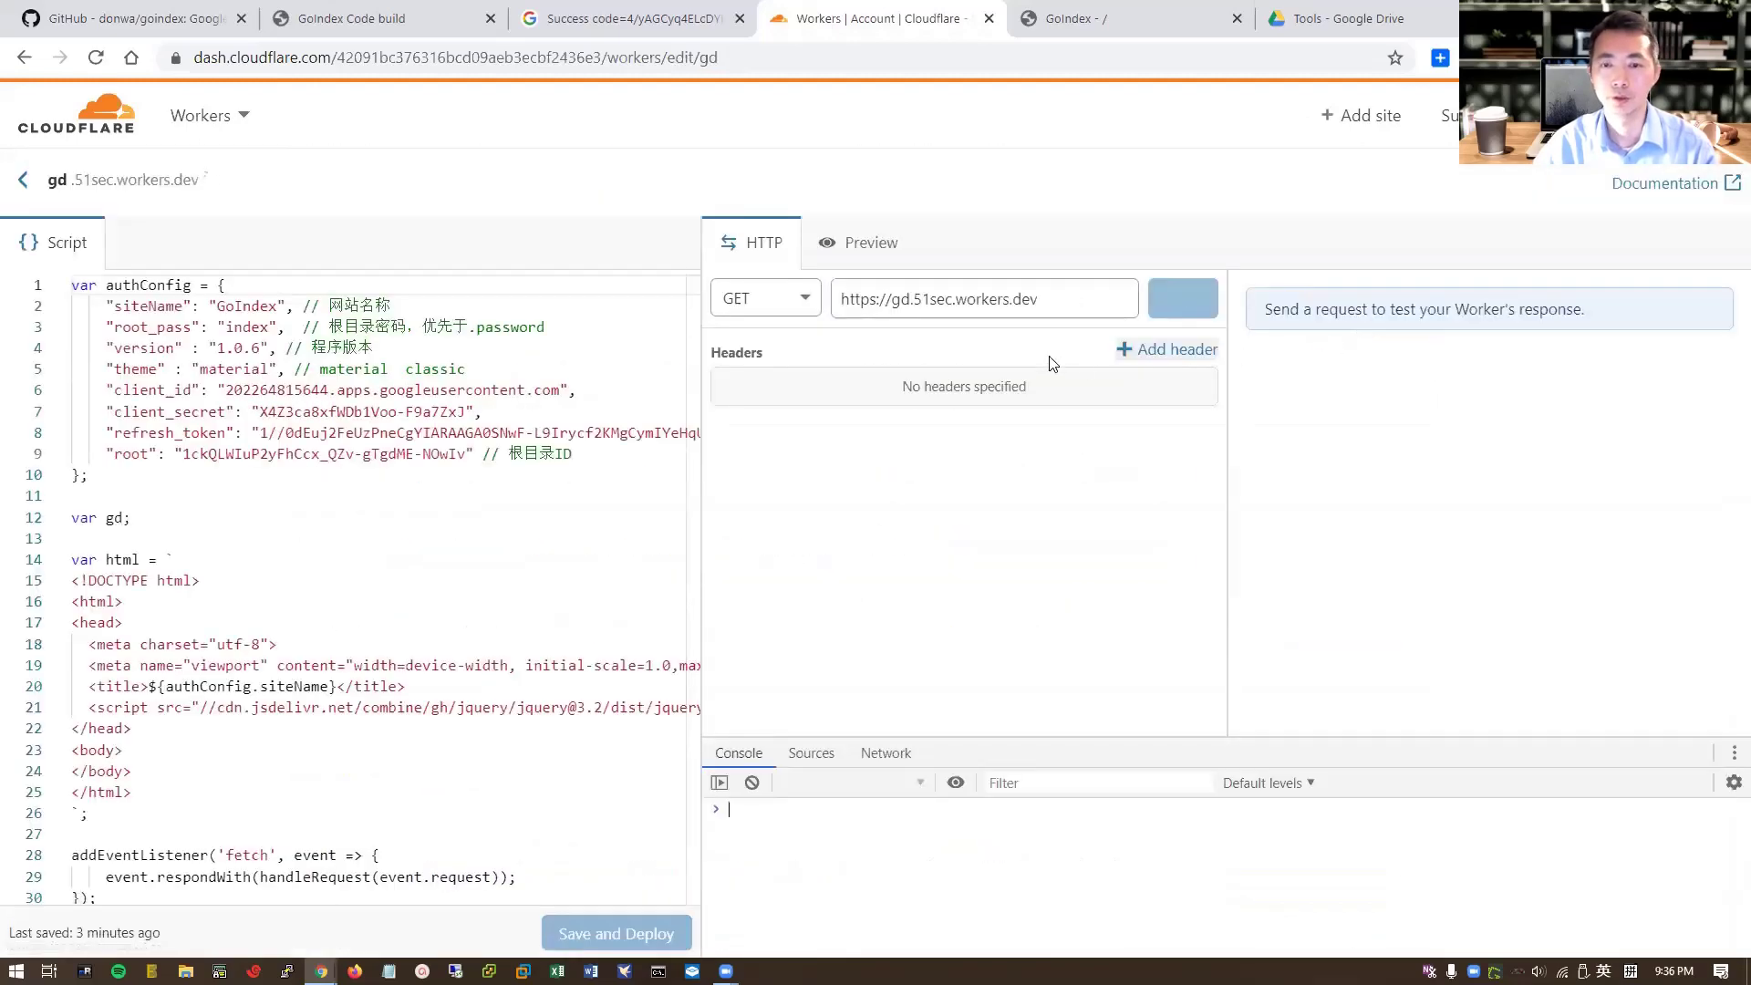
click(24, 183)
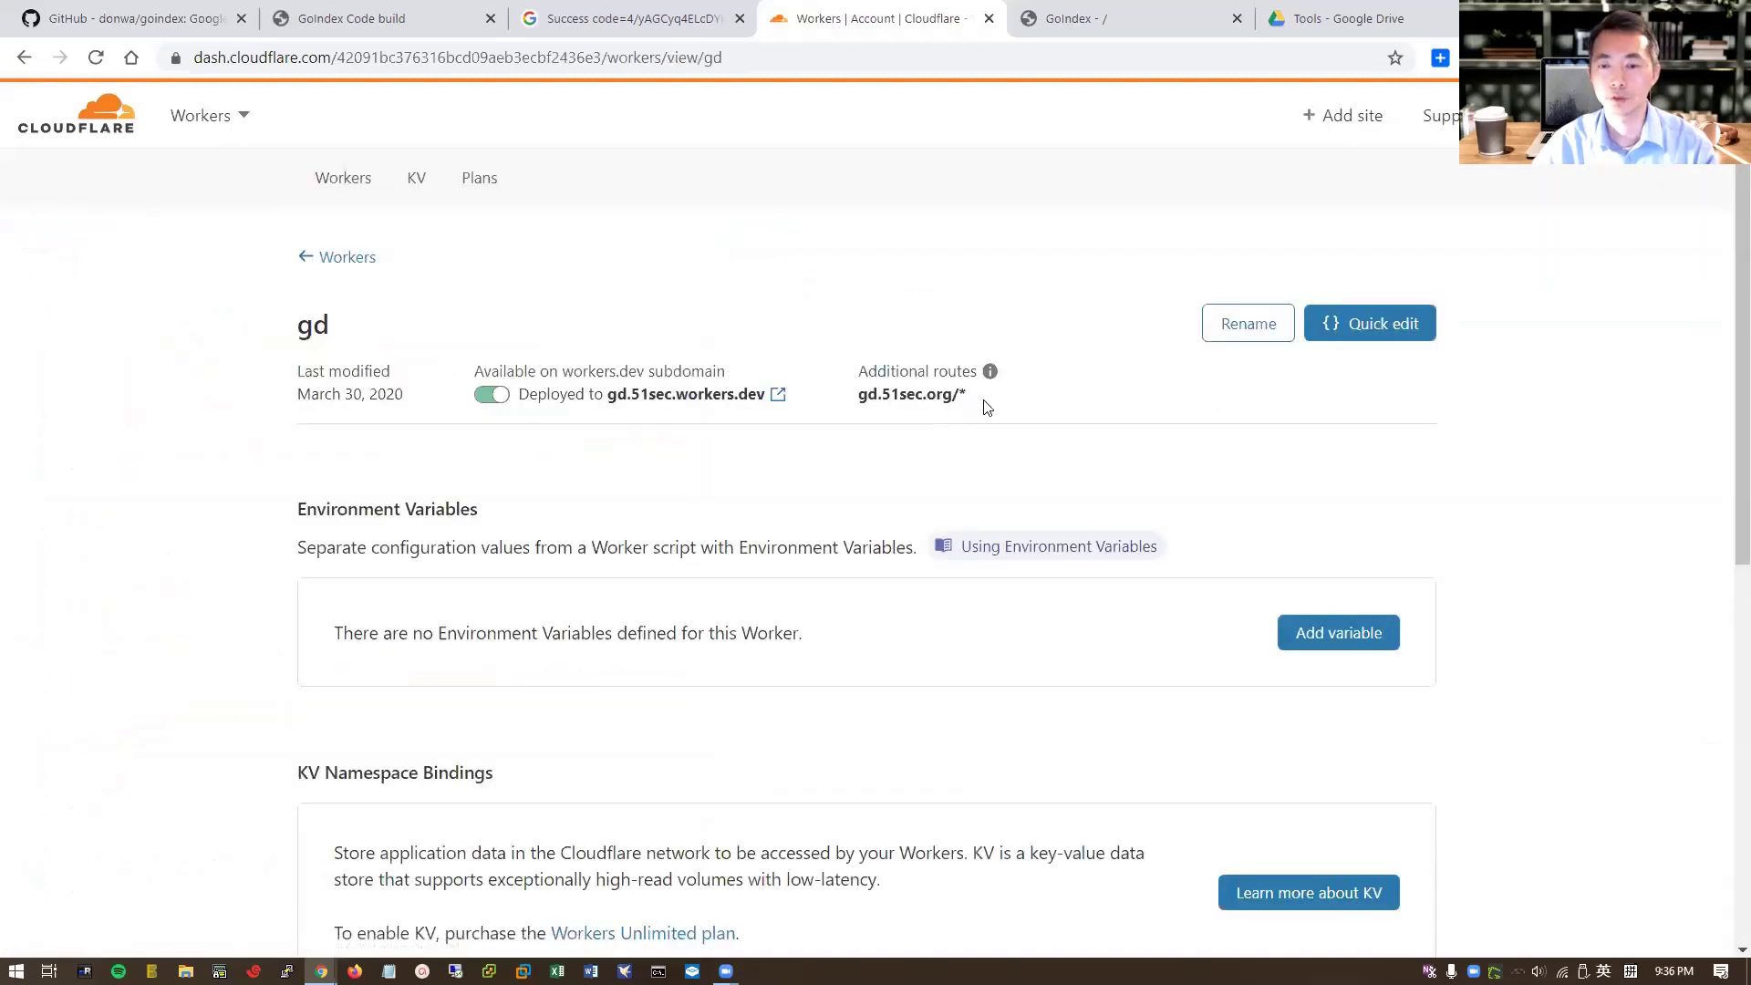
drag(968, 395, 862, 374)
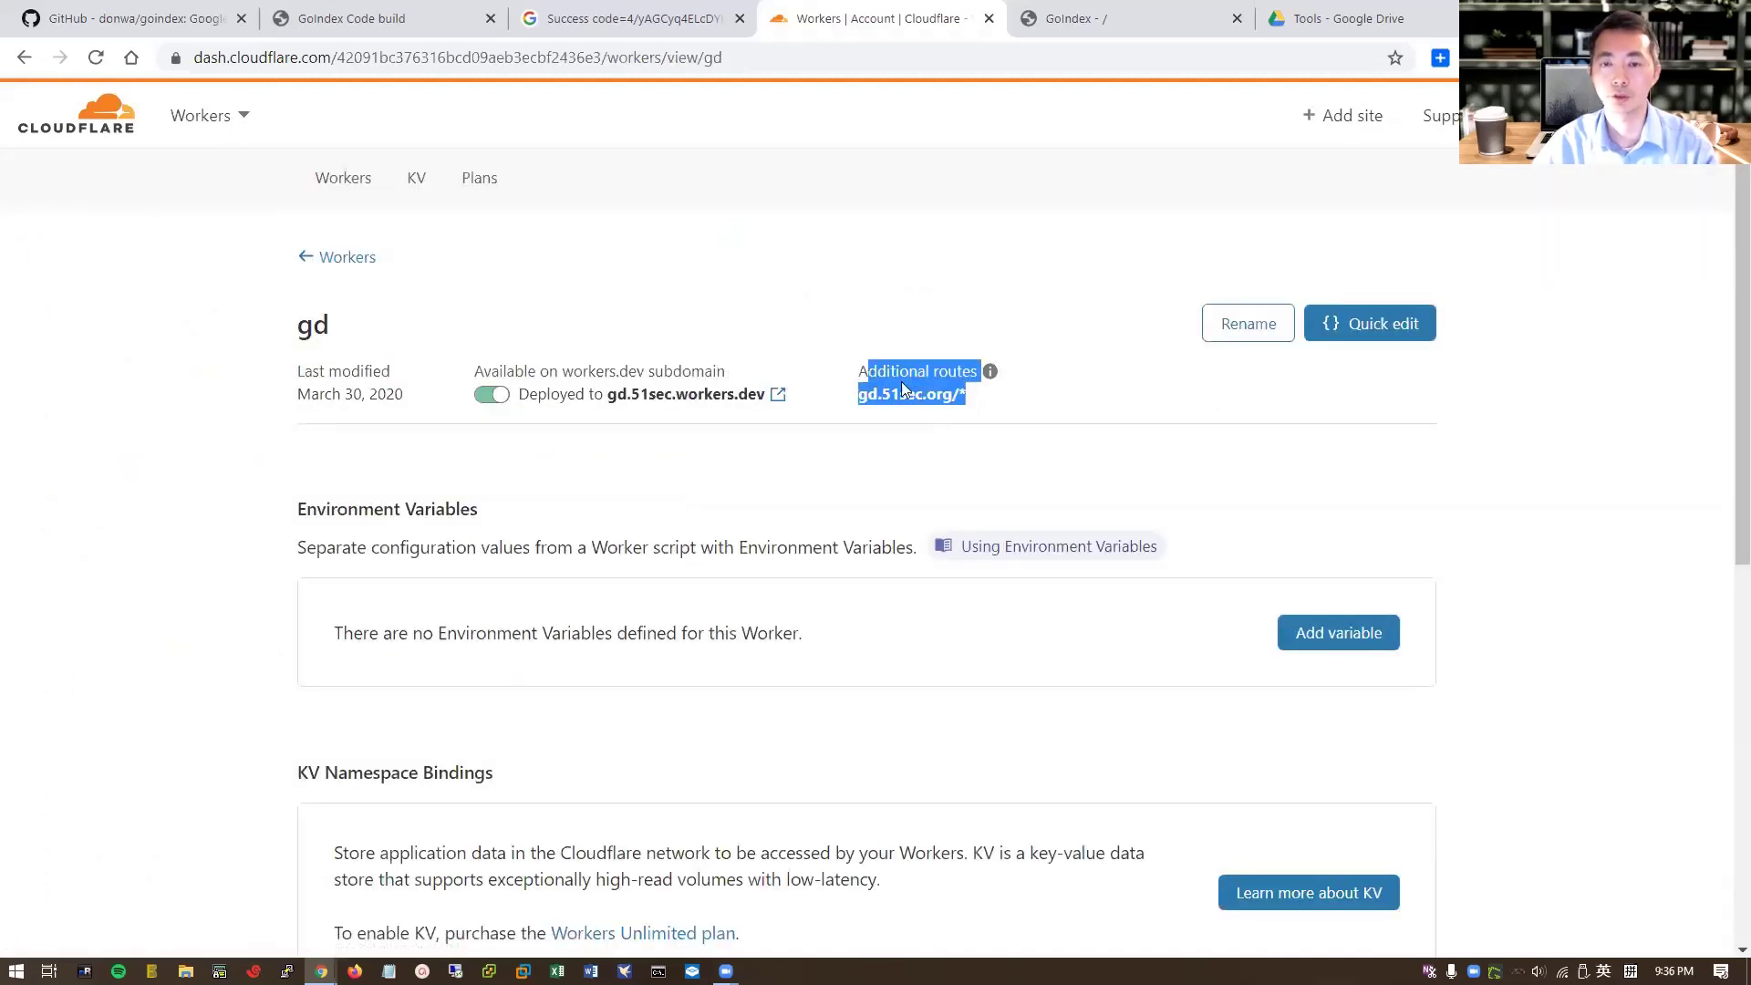
click(914, 395)
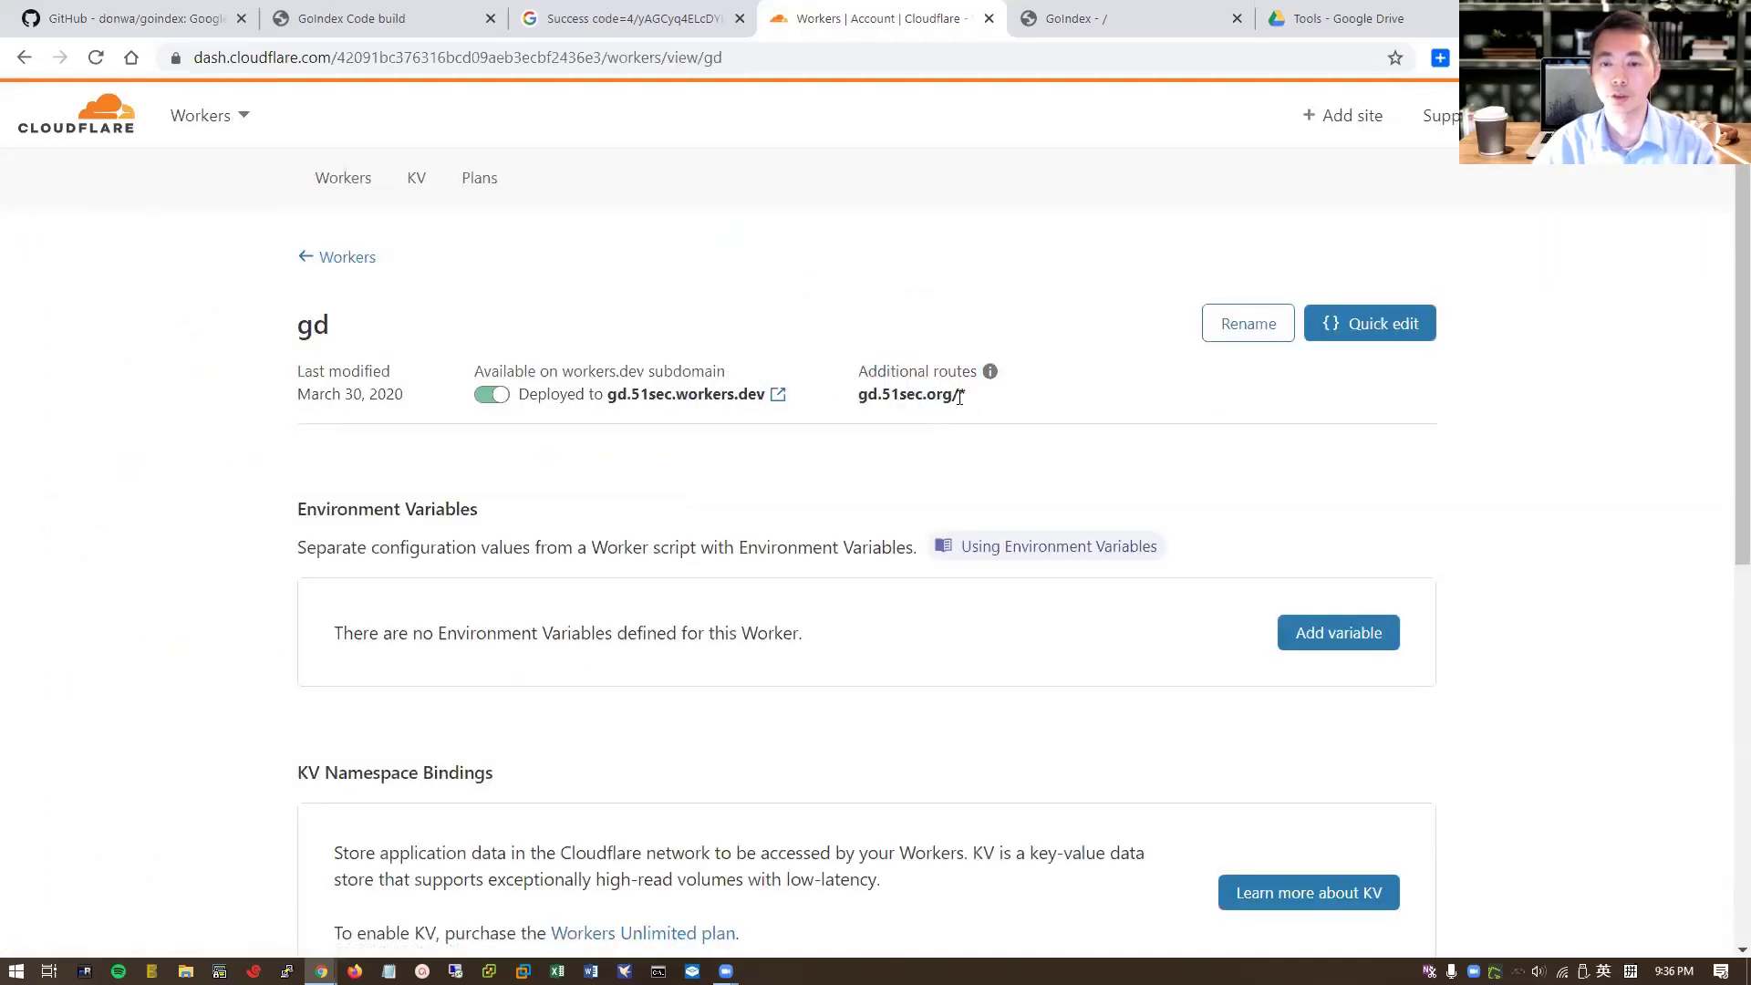
click(1144, 19)
click(544, 63)
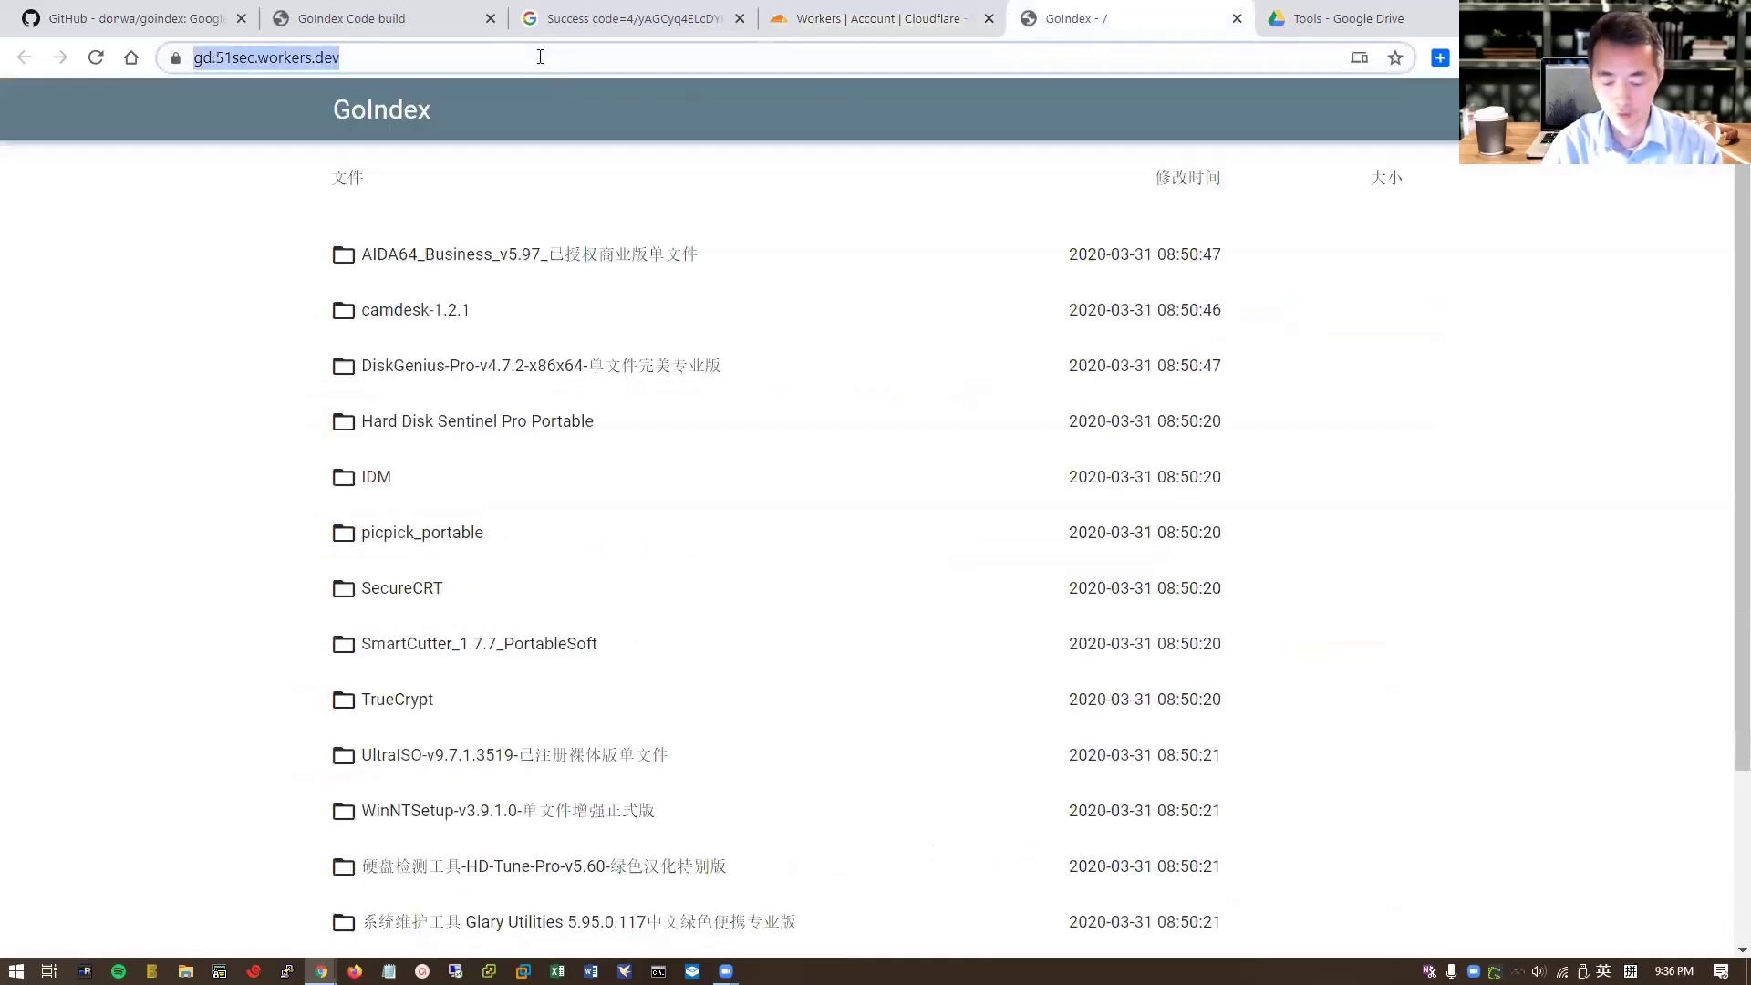
text(gd.51sec)
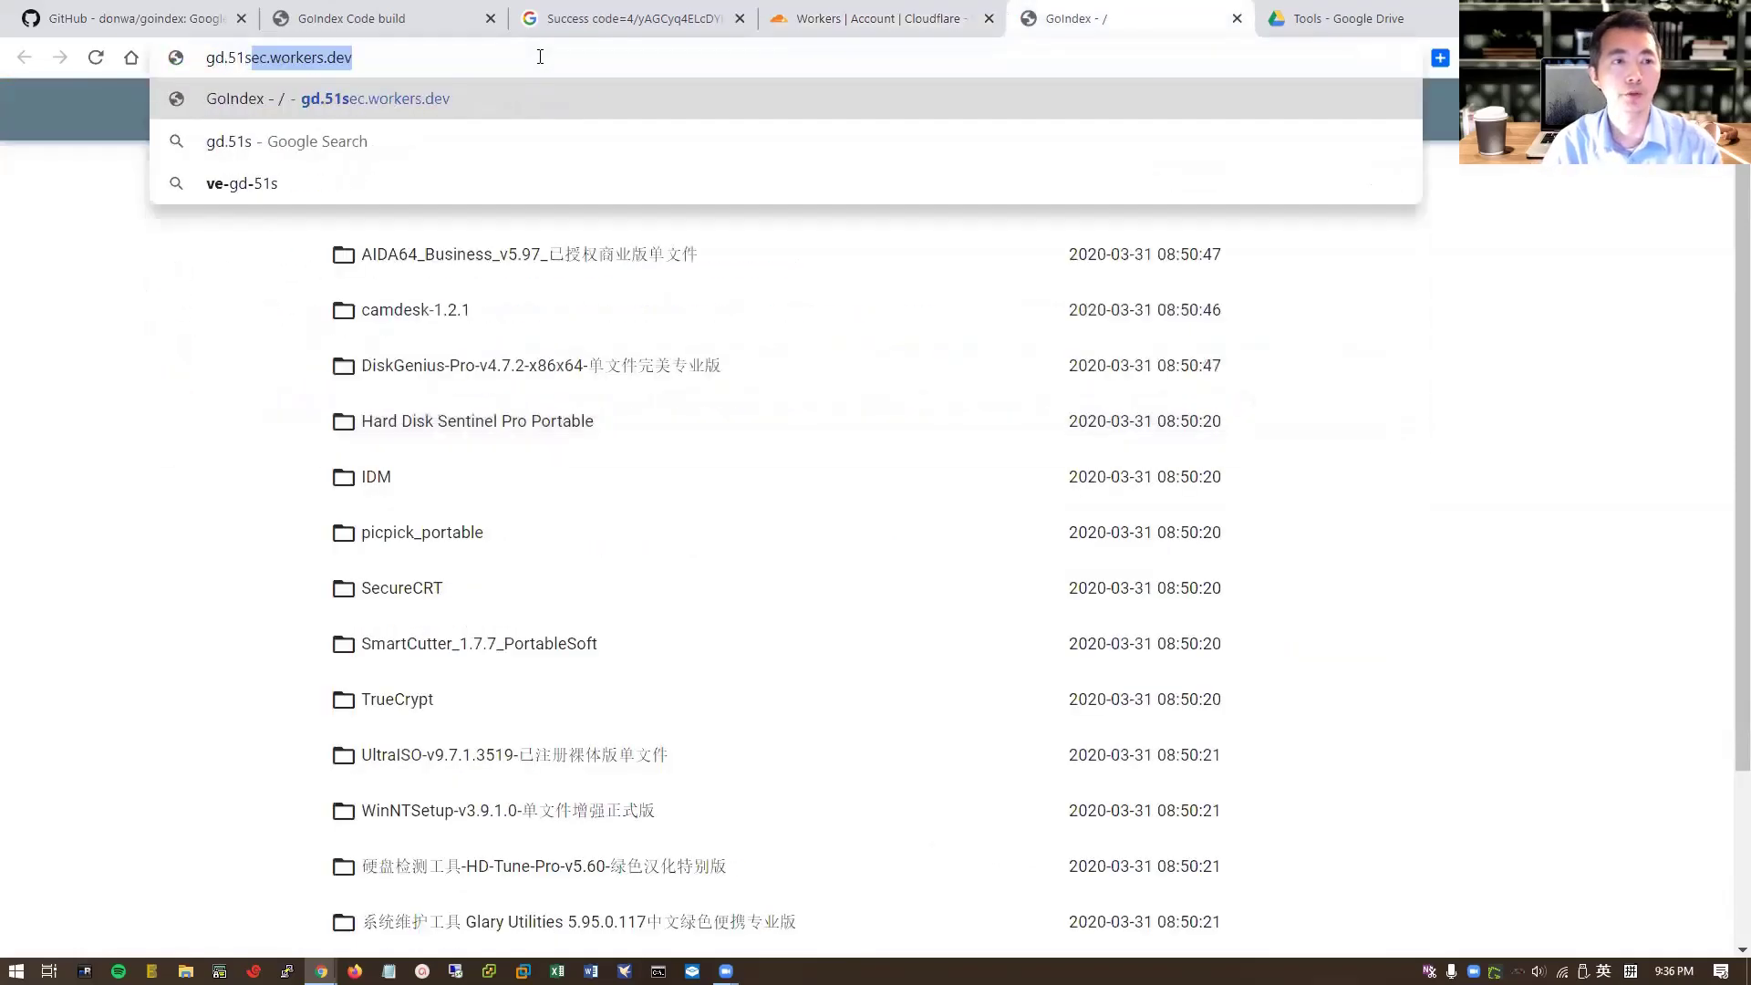
text(.org)
key(Return)
key(Return)
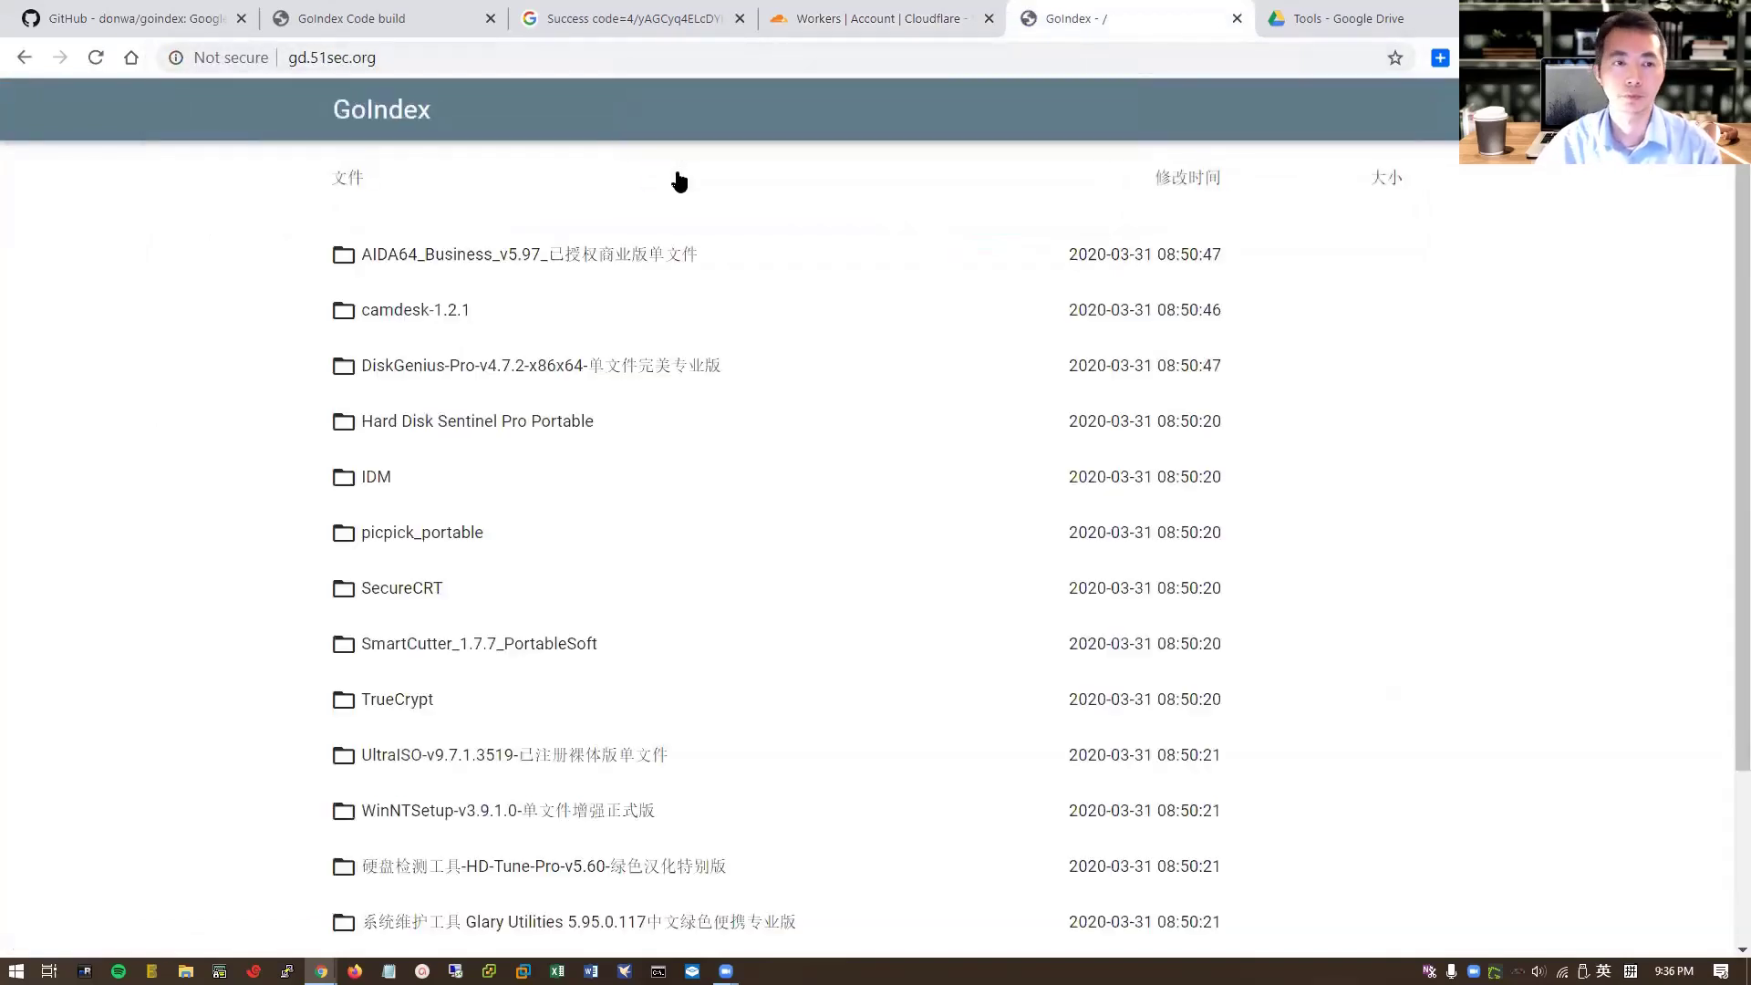